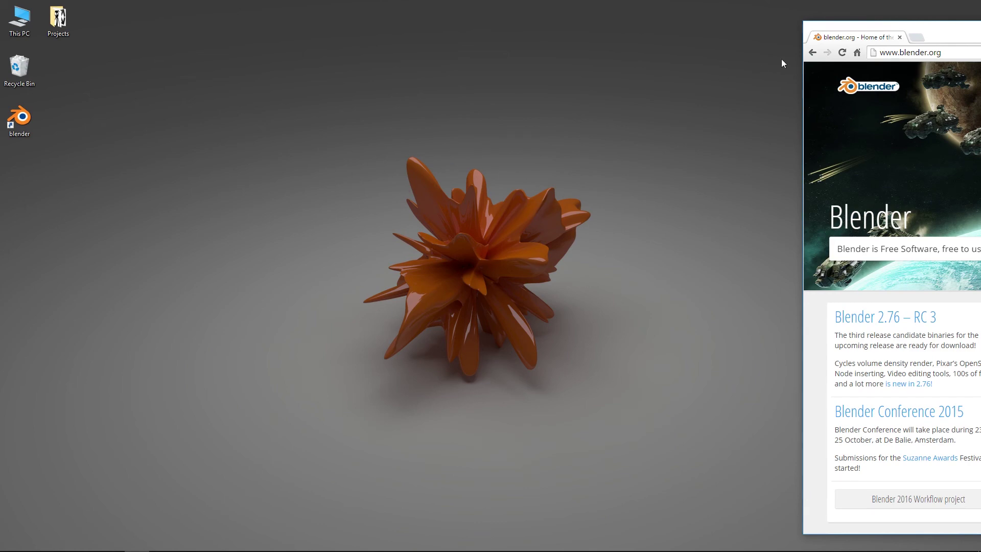
Move the Chrome window with the blender.org page aside, then minimize it
drag(946, 41, 361, 28)
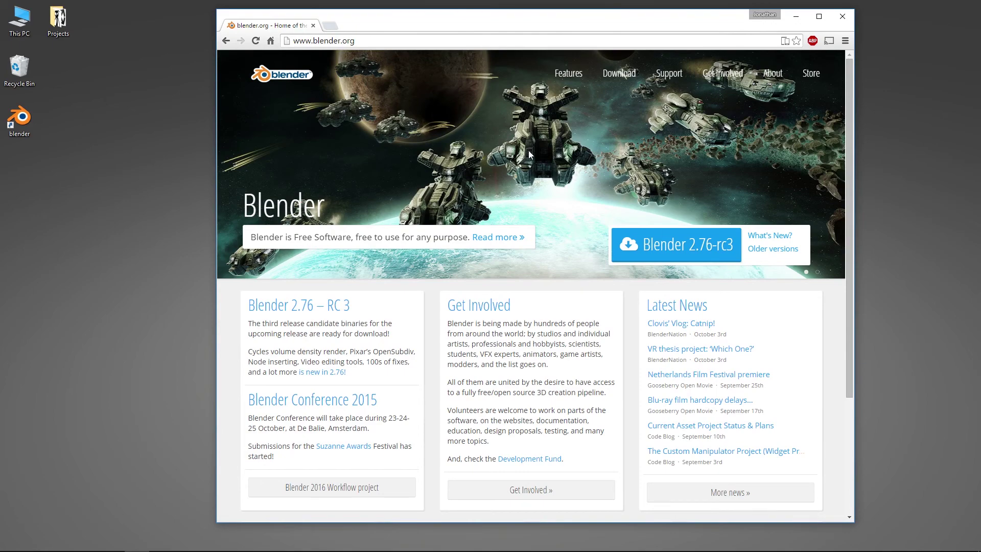
drag(449, 21, 425, 33)
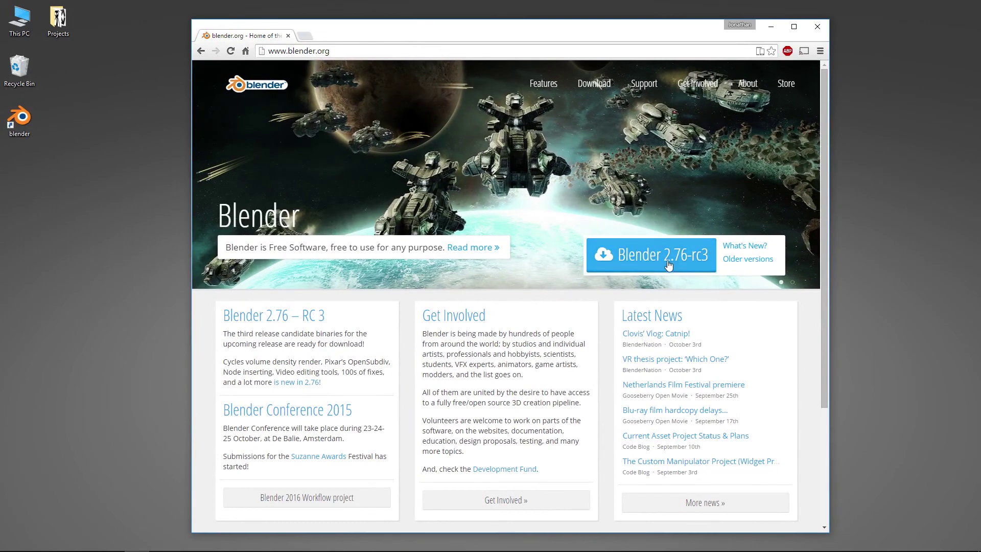
click(771, 27)
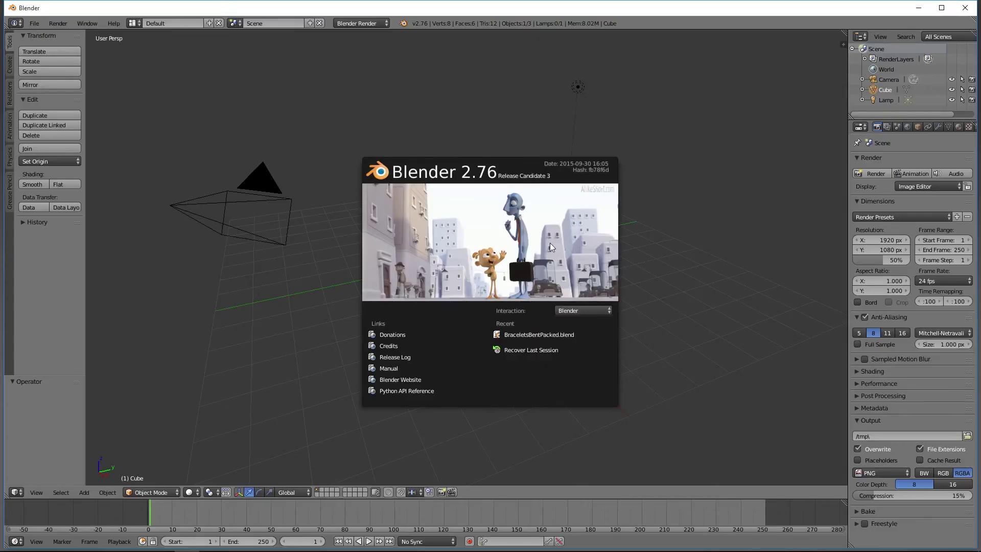
Close the Blender 2.76 splash screen to reveal the default cube, camera and lamp
click(493, 250)
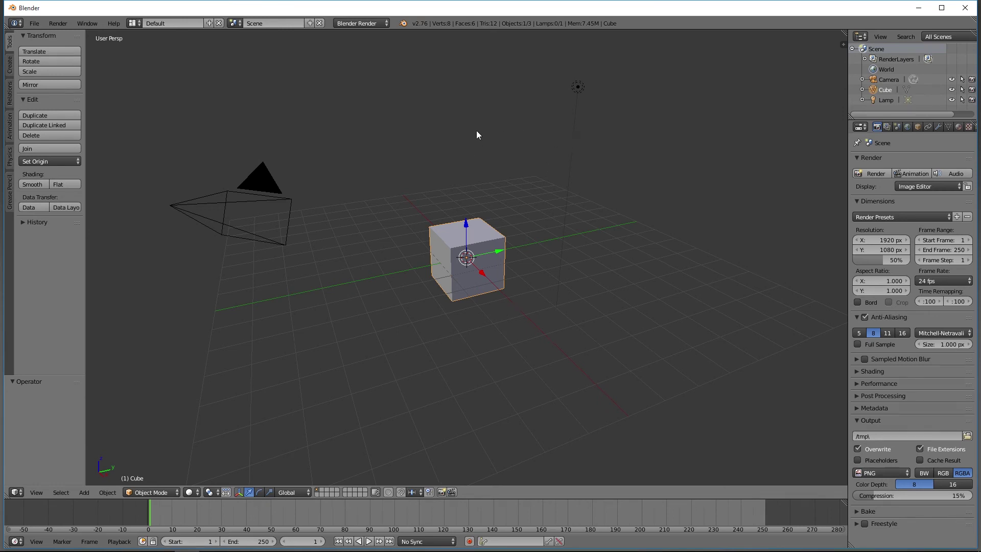
Choose Cycles Render from the render engine dropdown in the top header
click(350, 25)
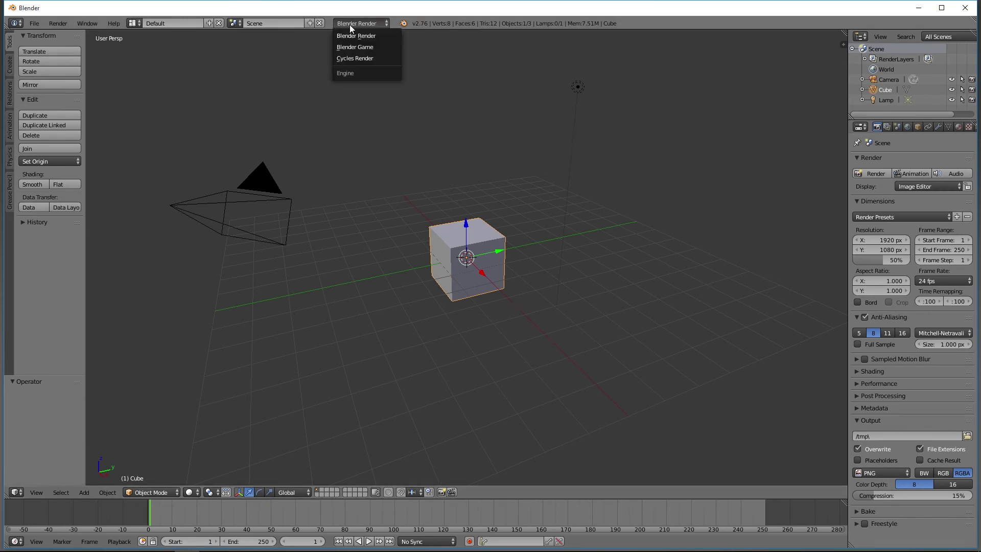
click(358, 60)
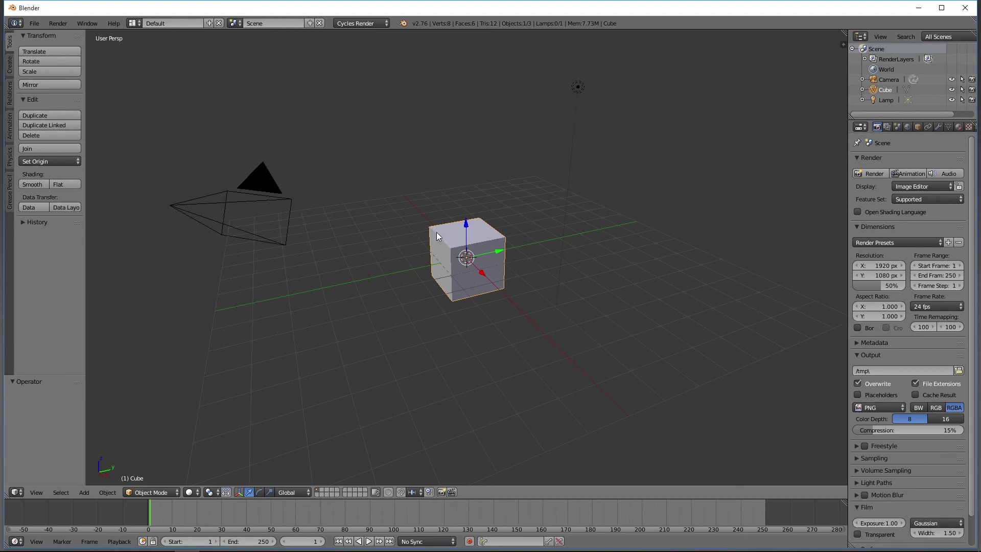
Delete the lamp and then the default cube, keeping only the camera
click(577, 88)
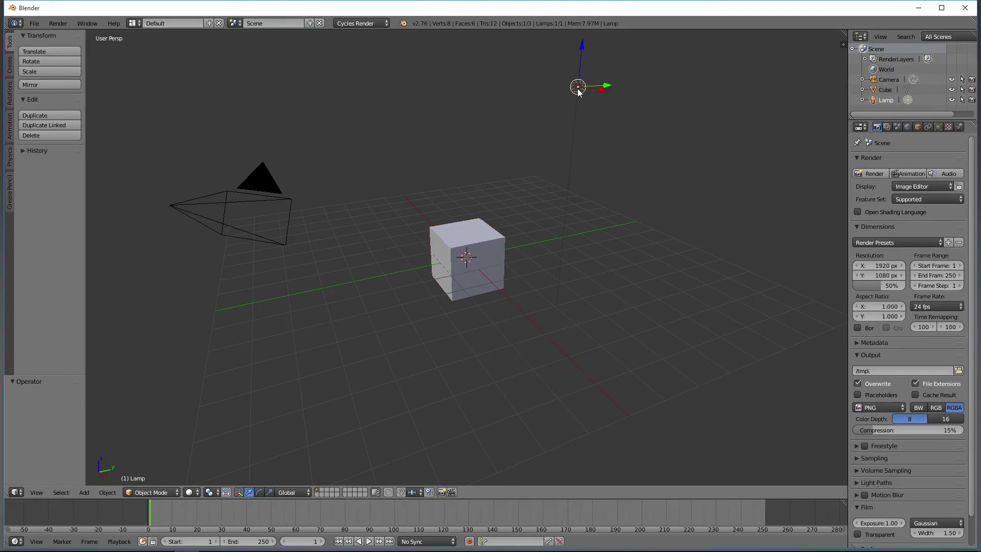
key(x)
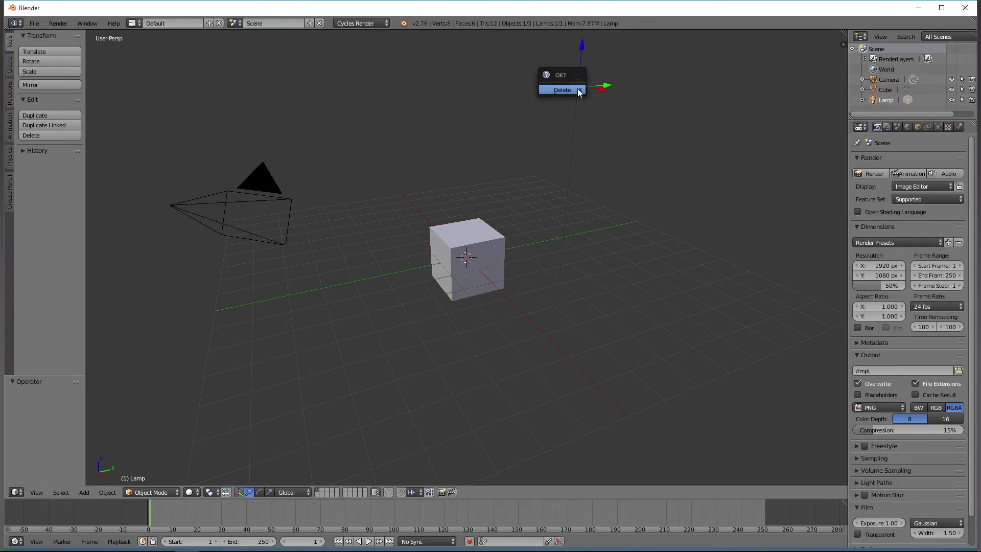
click(577, 88)
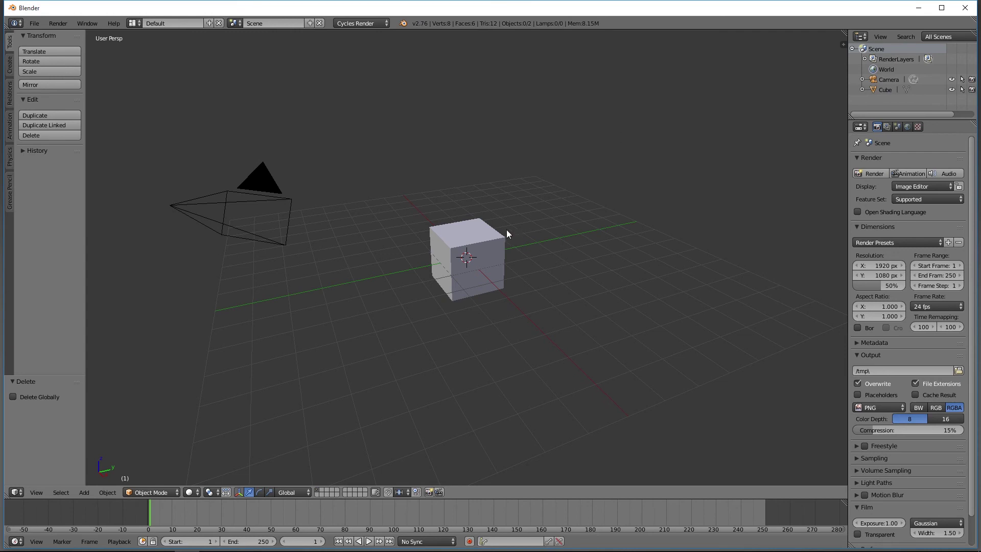
right_click(484, 234)
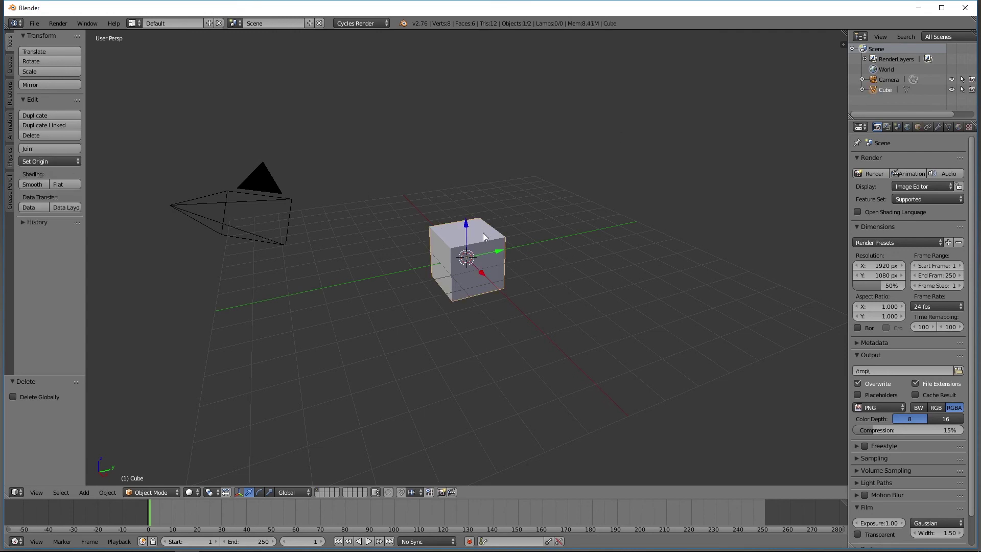
key(x)
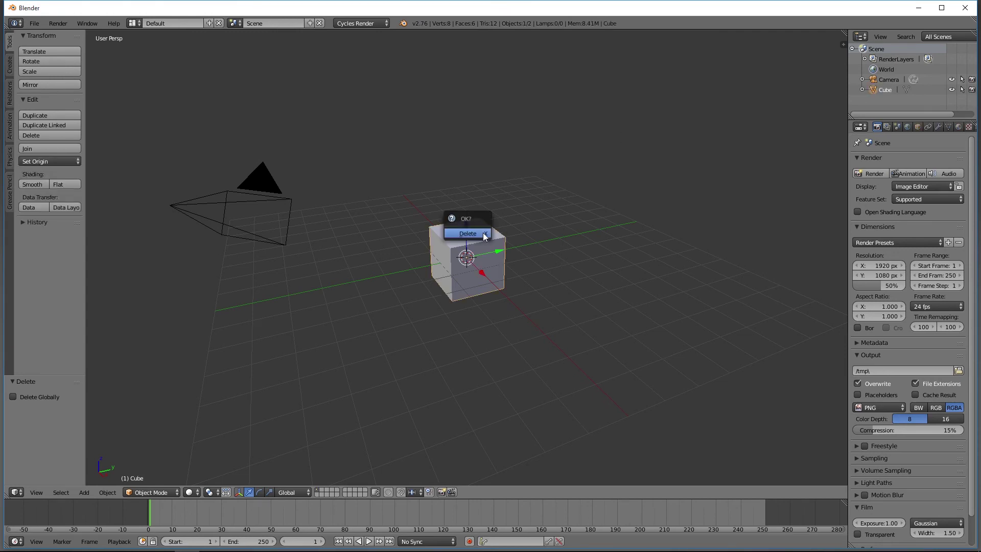
click(483, 236)
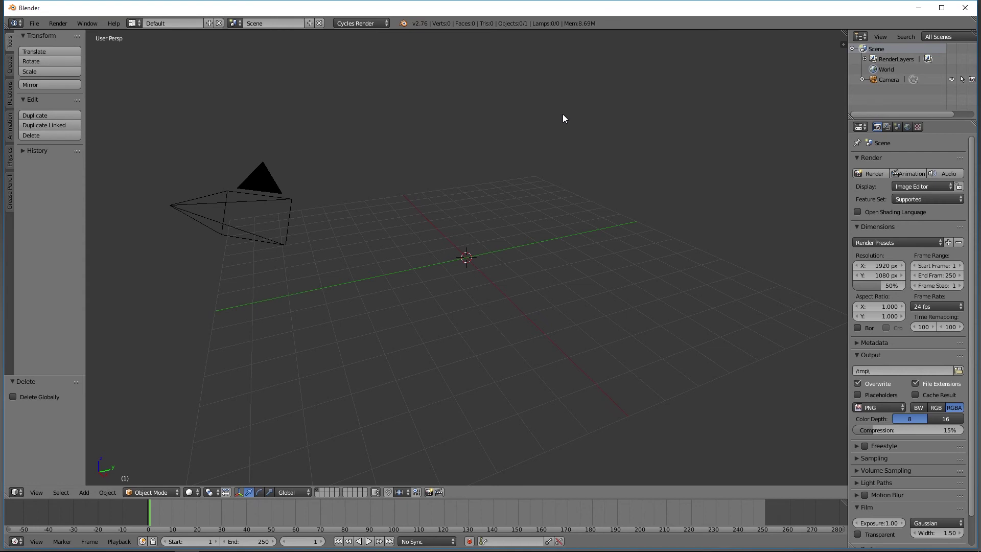
key(KP_0)
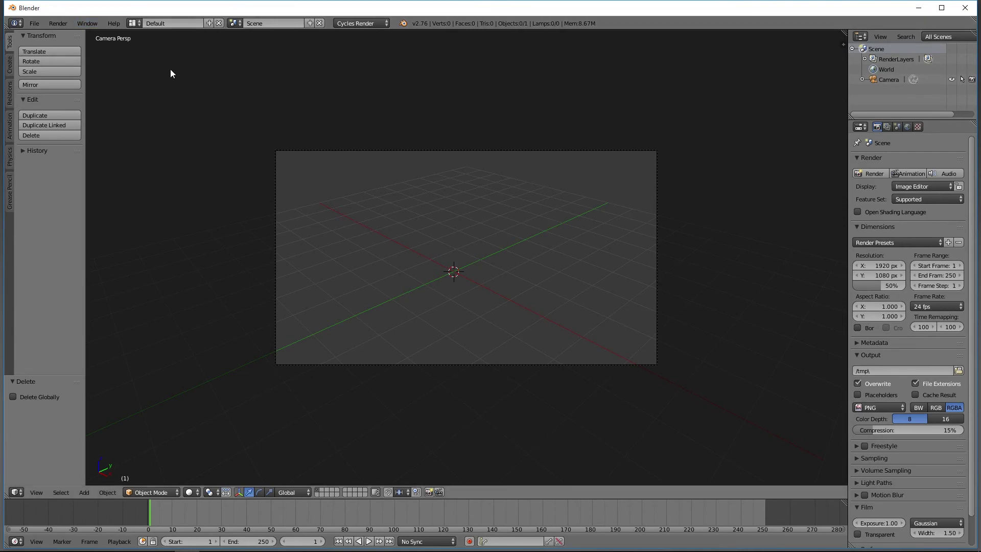
key(KP_1)
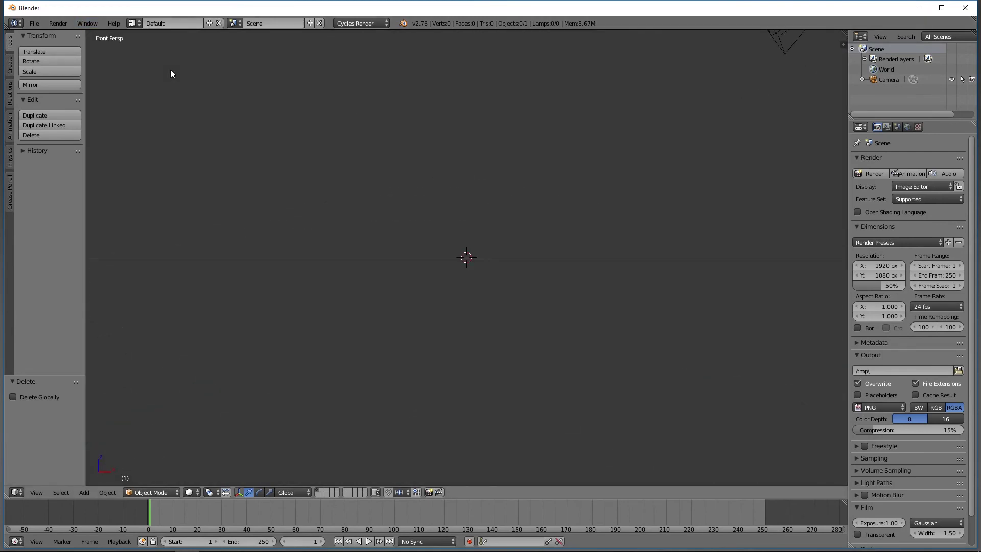
key(KP_3)
key(KP_7)
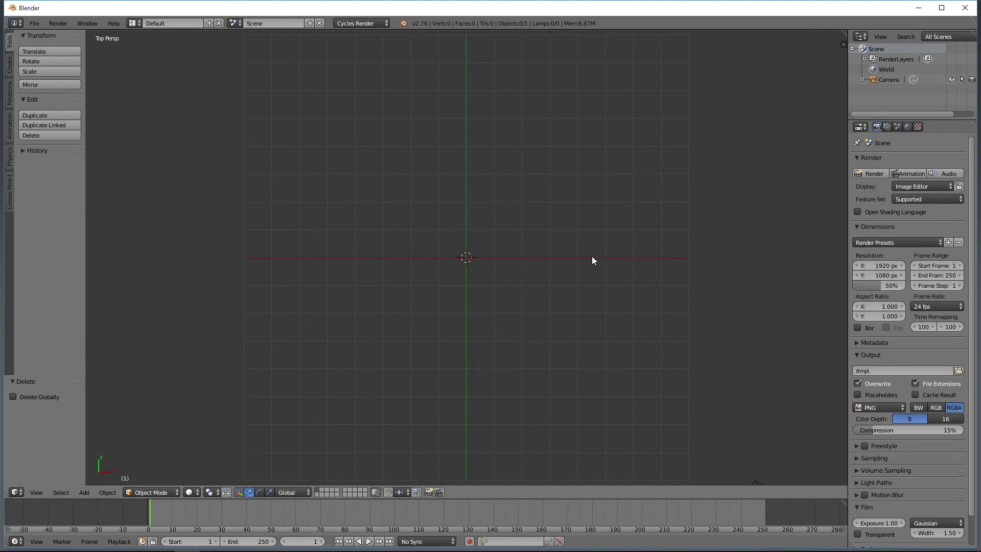
key(Left)
middle_drag(591, 256, 524, 254)
scroll(524, 254, up, 4)
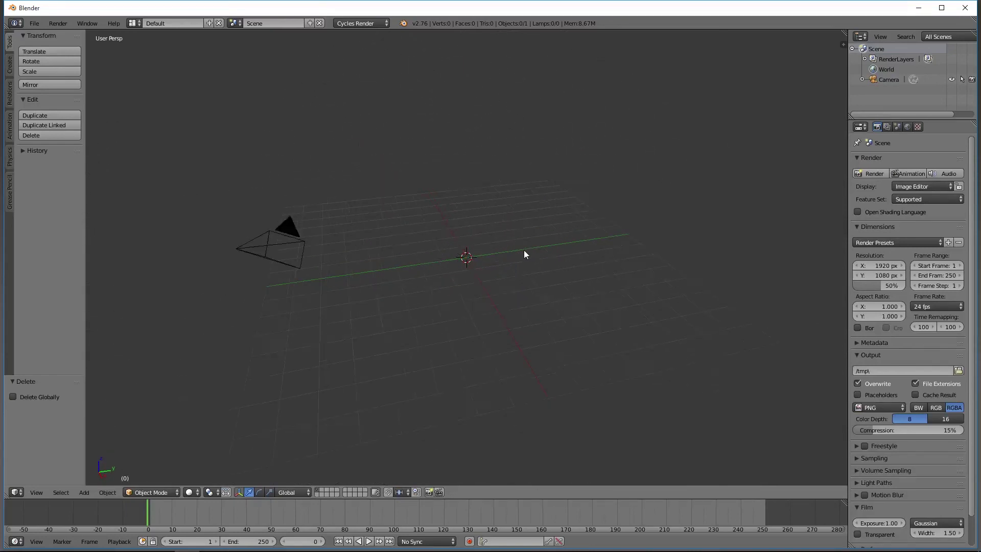
scroll(524, 253, up, 2)
scroll(572, 316, up, 3)
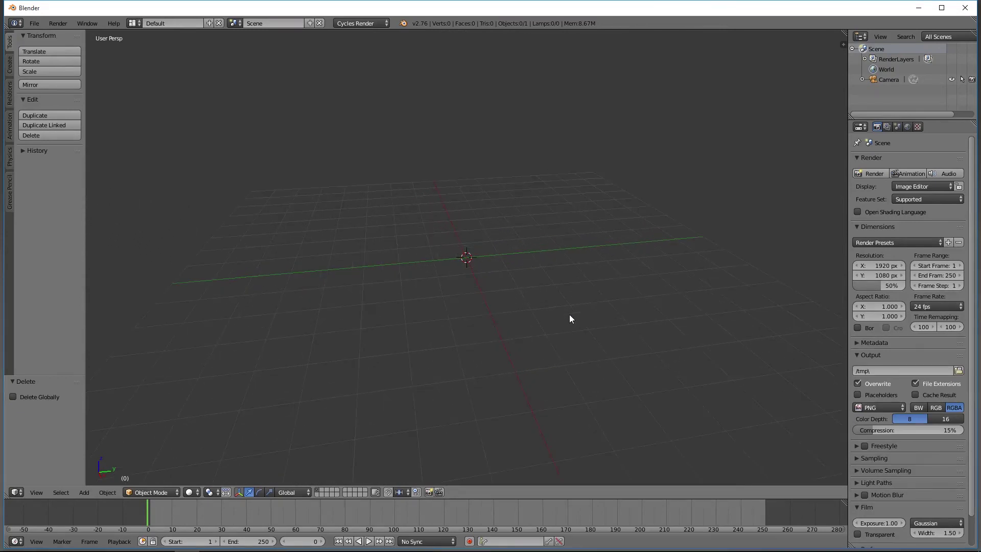
scroll(498, 323, down, 4)
scroll(517, 314, up, 1)
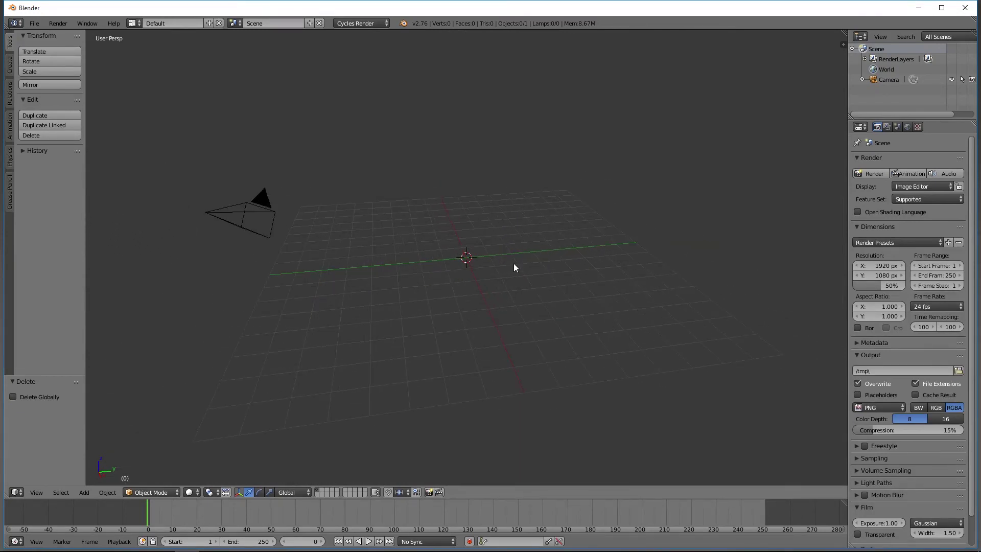
Add an Ico Sphere via Add > Mesh and set its Subdivisions to 4
click(84, 492)
mouse_move(96, 481)
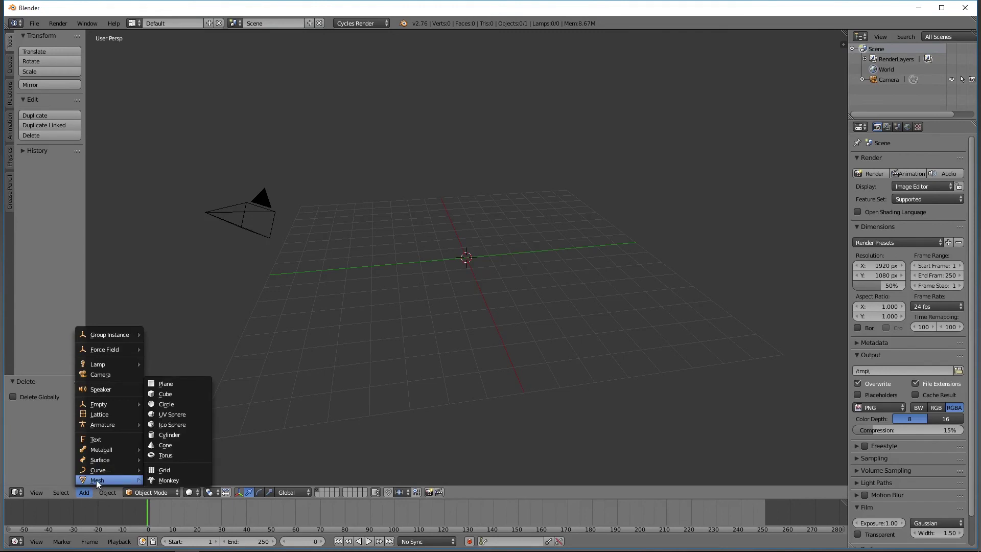
click(108, 492)
click(84, 492)
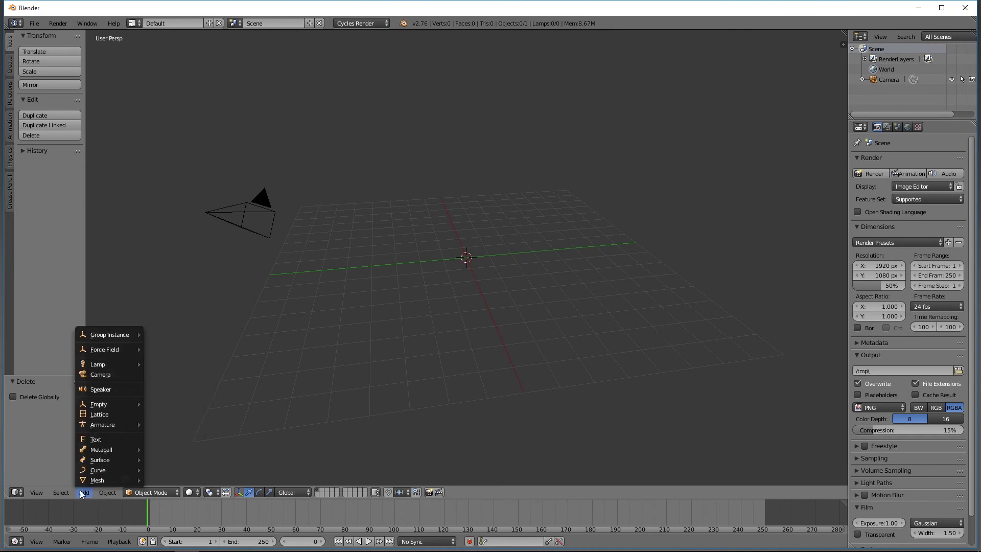
mouse_move(110, 479)
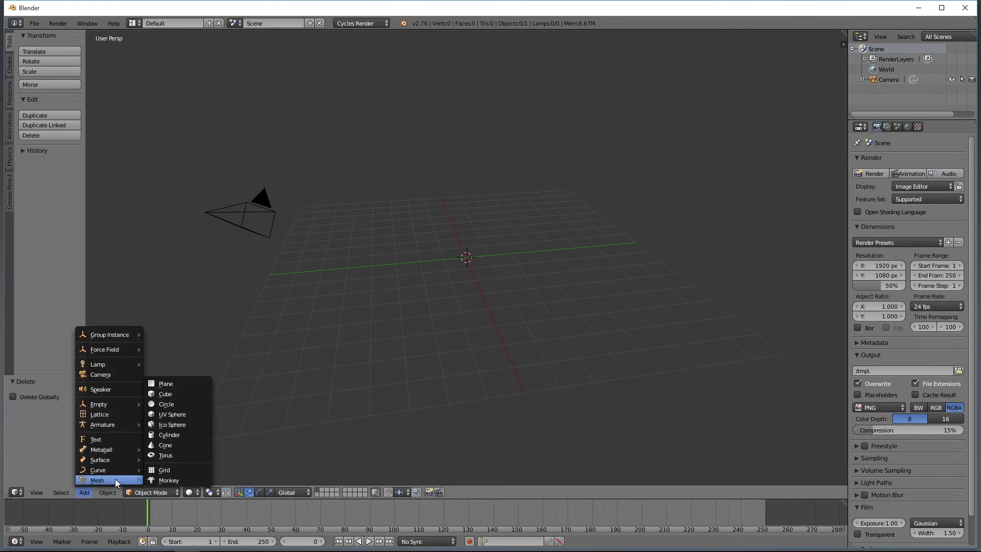
click(178, 427)
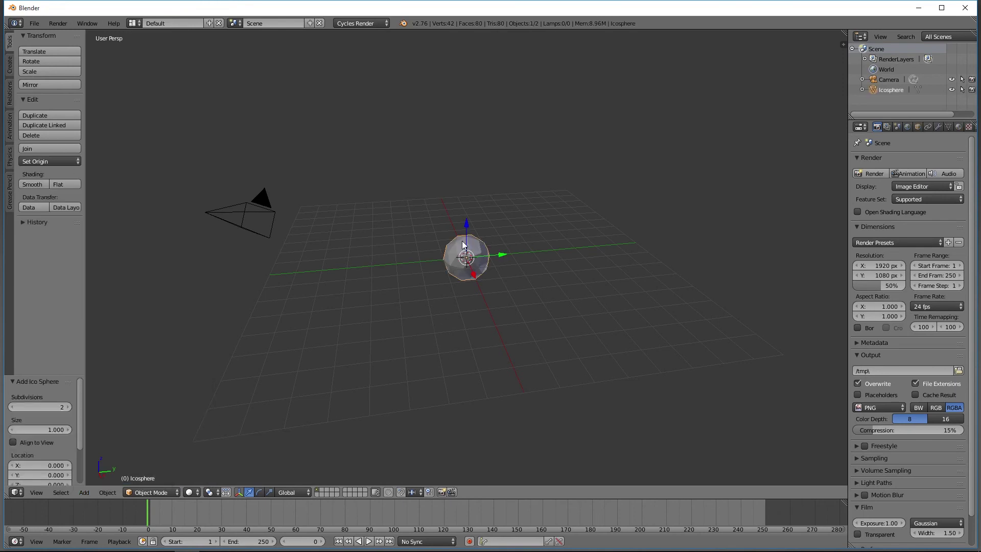
click(68, 407)
click(68, 407)
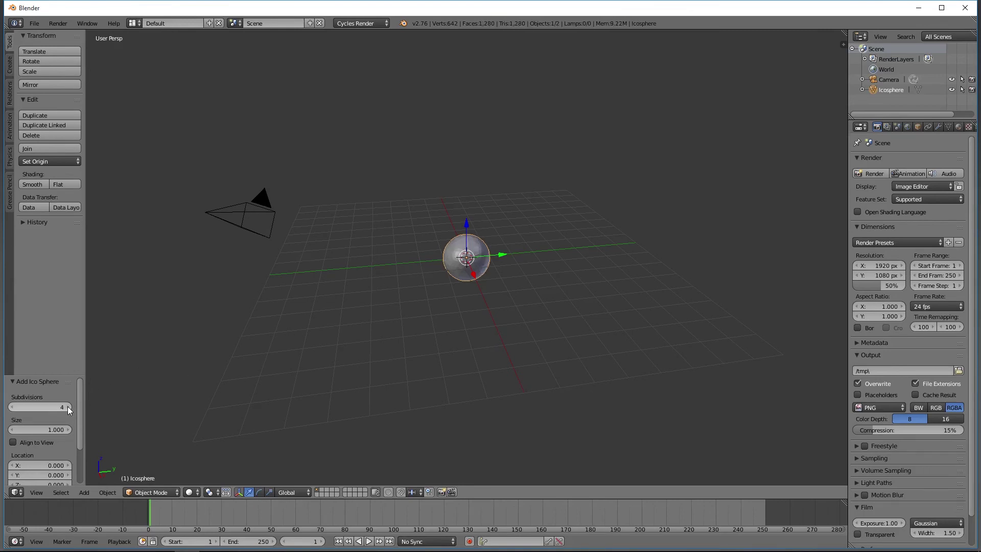
click(69, 407)
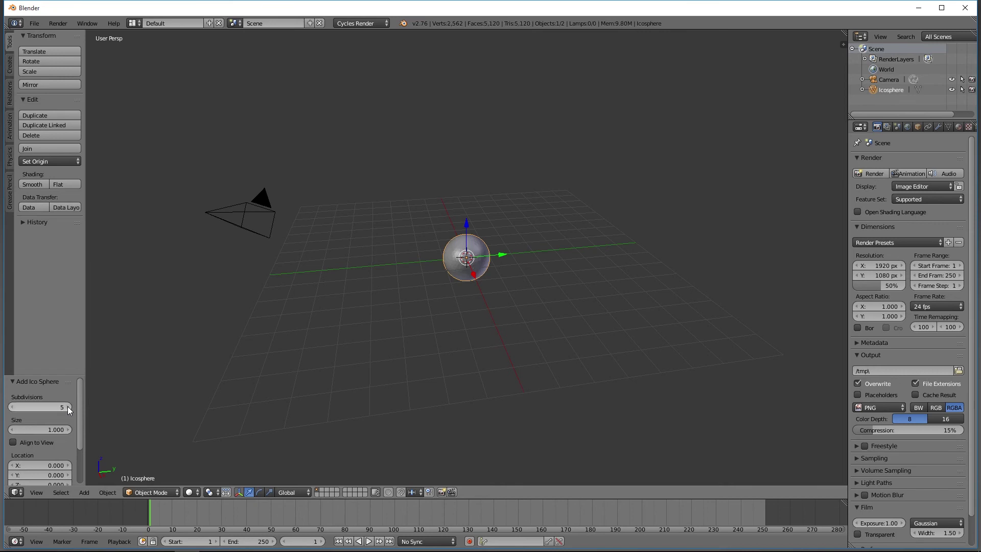
click(12, 407)
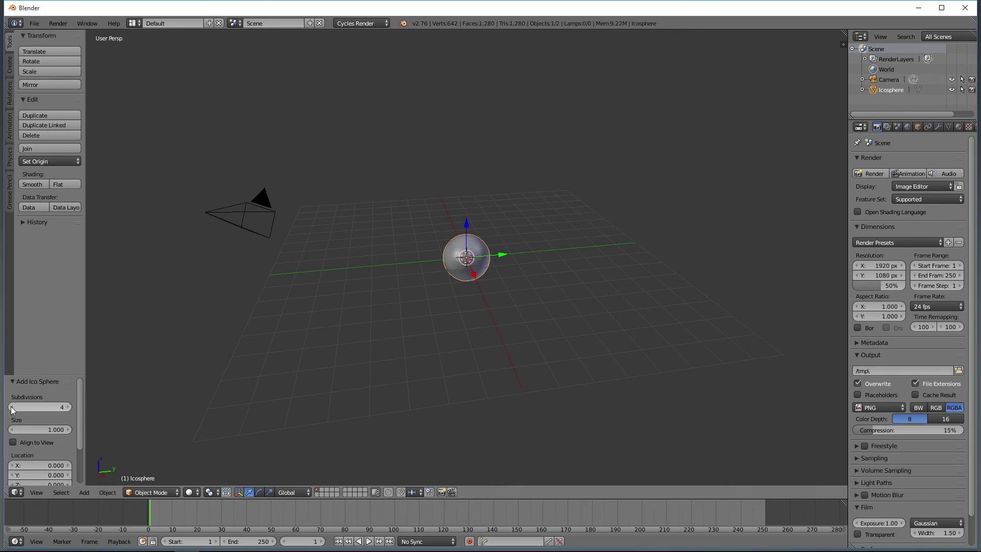
scroll(464, 319, up, 5)
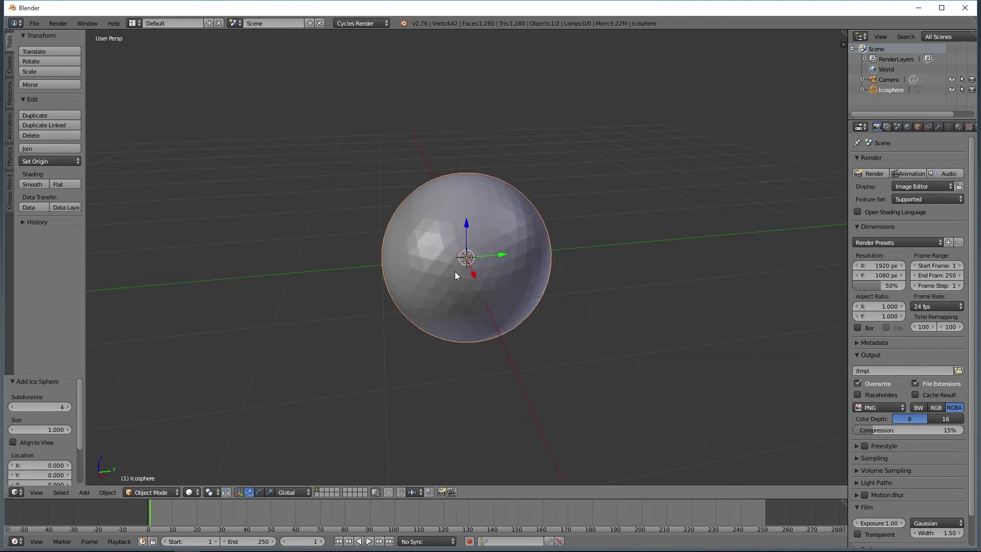
Set the icosphere's shading to Smooth from the Tools panel
click(28, 184)
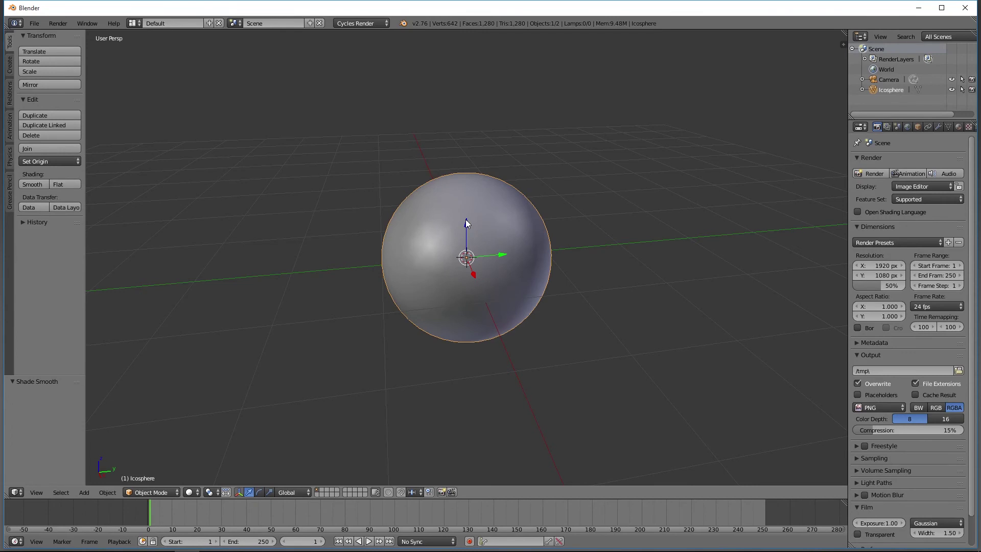
scroll(496, 235, down, 8)
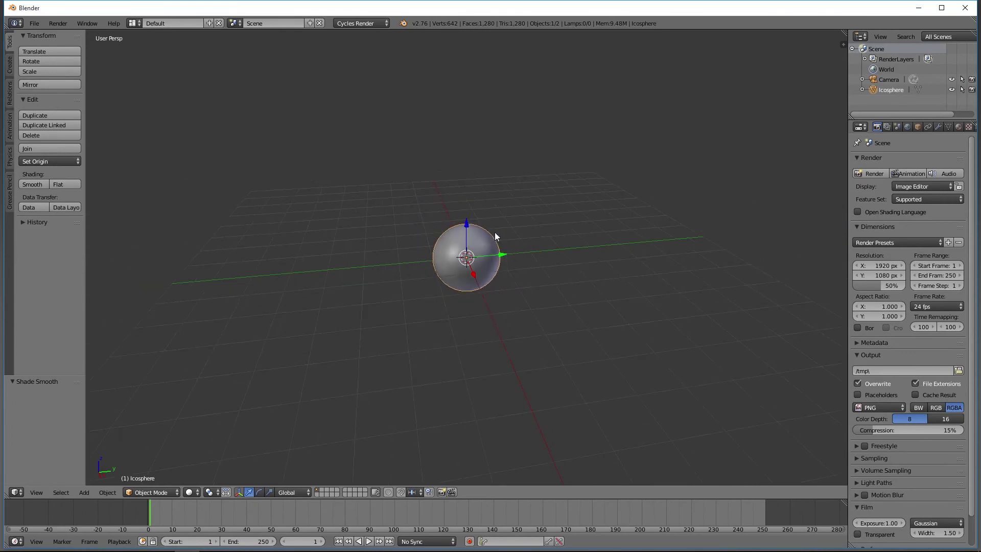
scroll(495, 234, up, 2)
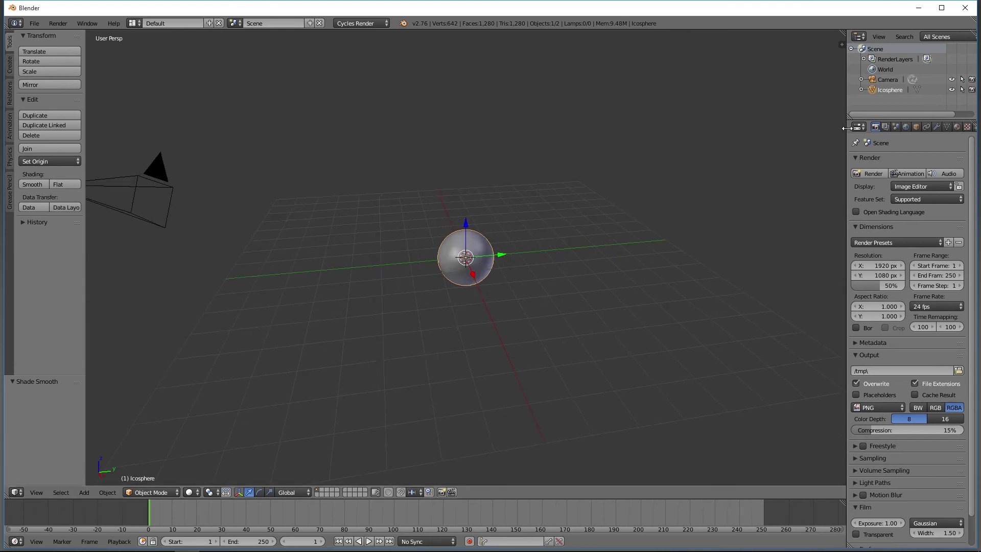
Widen the Properties editor, then minimize and restore the Blender window
drag(845, 129, 775, 128)
click(925, 8)
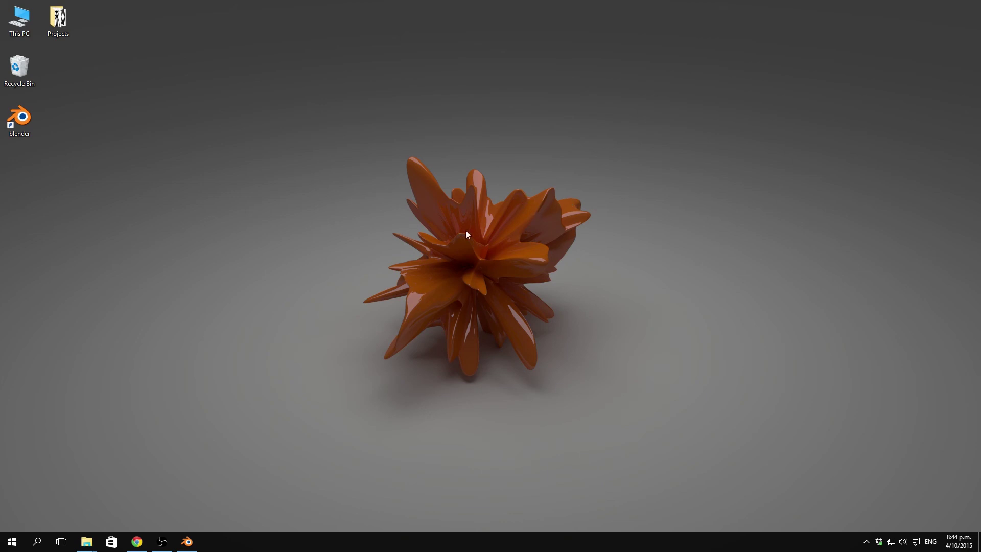
click(198, 545)
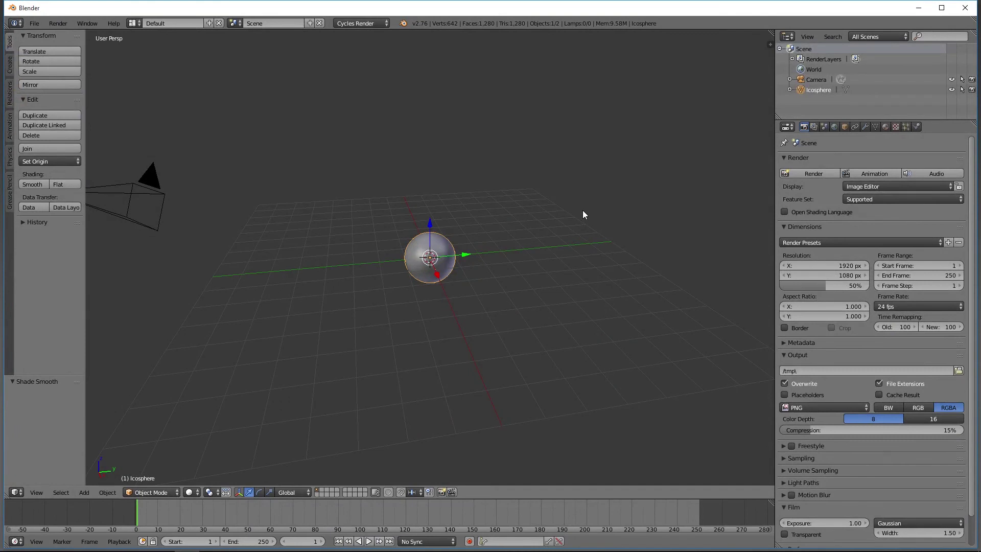
Create a new texture of type Clouds, then show the icosphere's Material settings
click(895, 126)
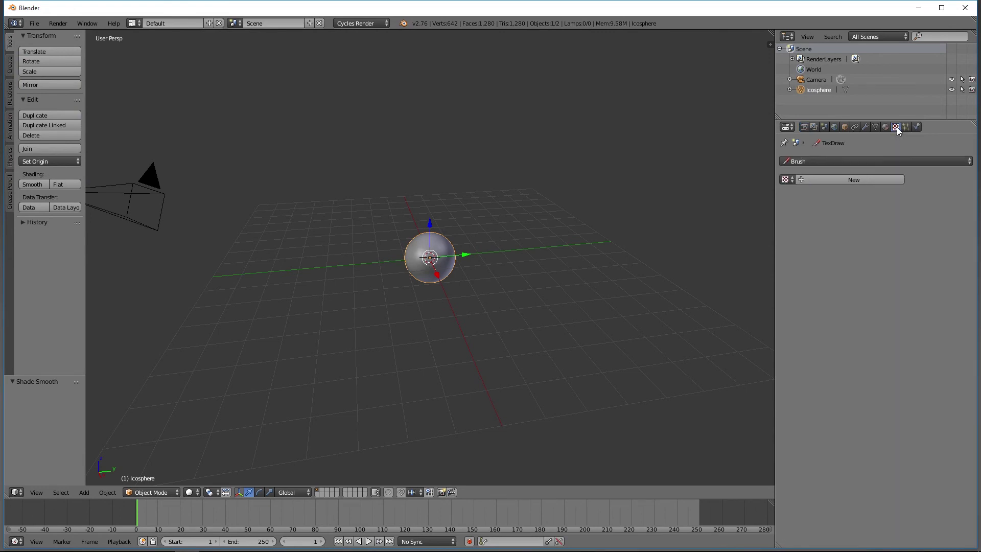
click(809, 180)
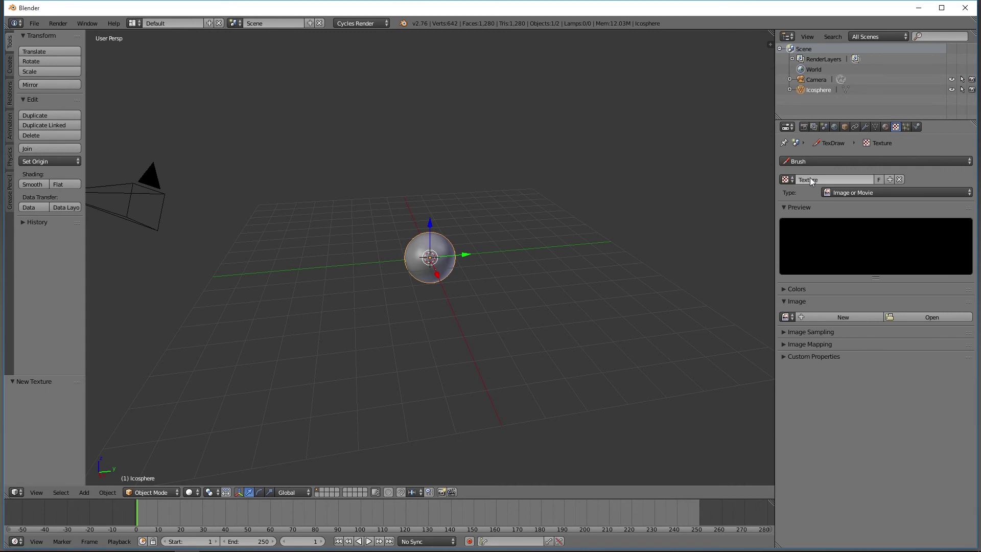
click(837, 192)
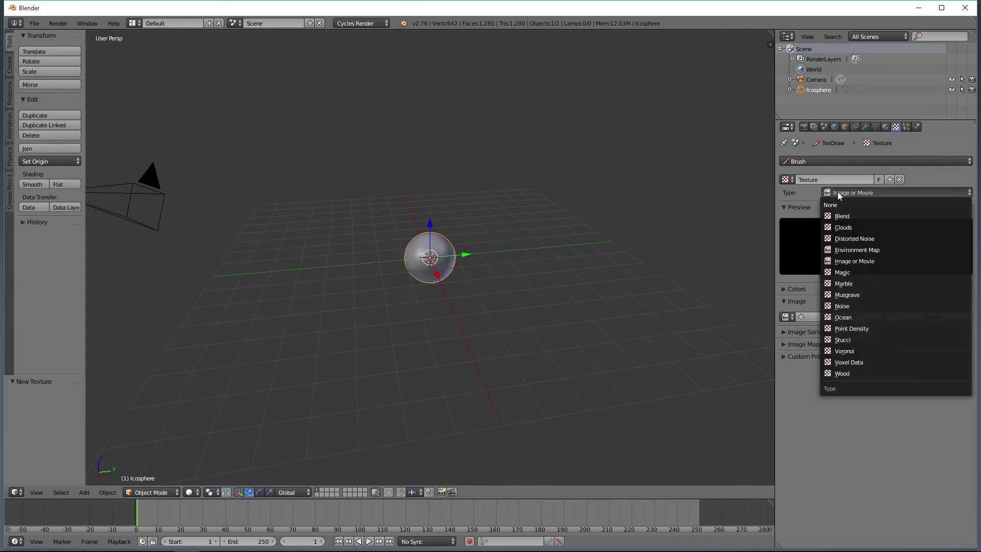
click(843, 227)
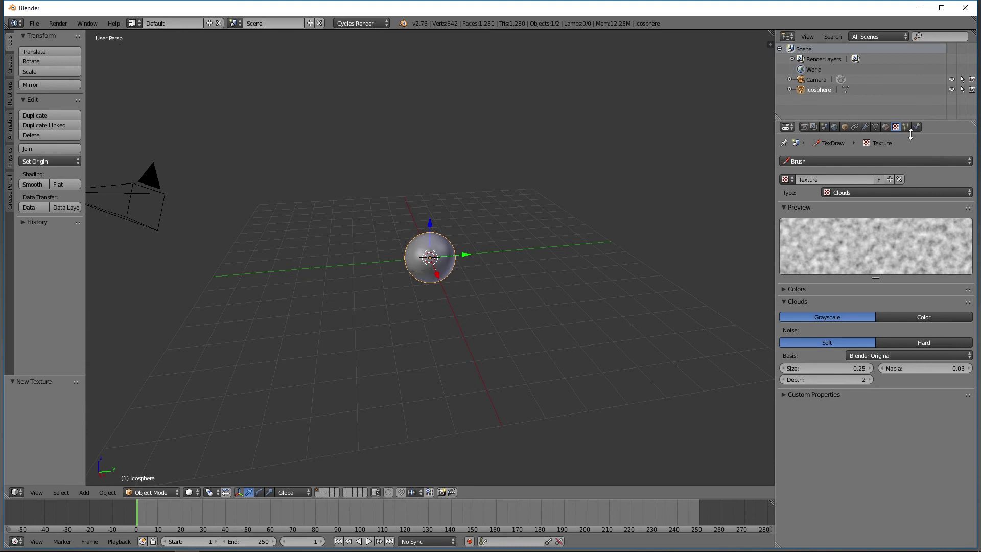
click(885, 127)
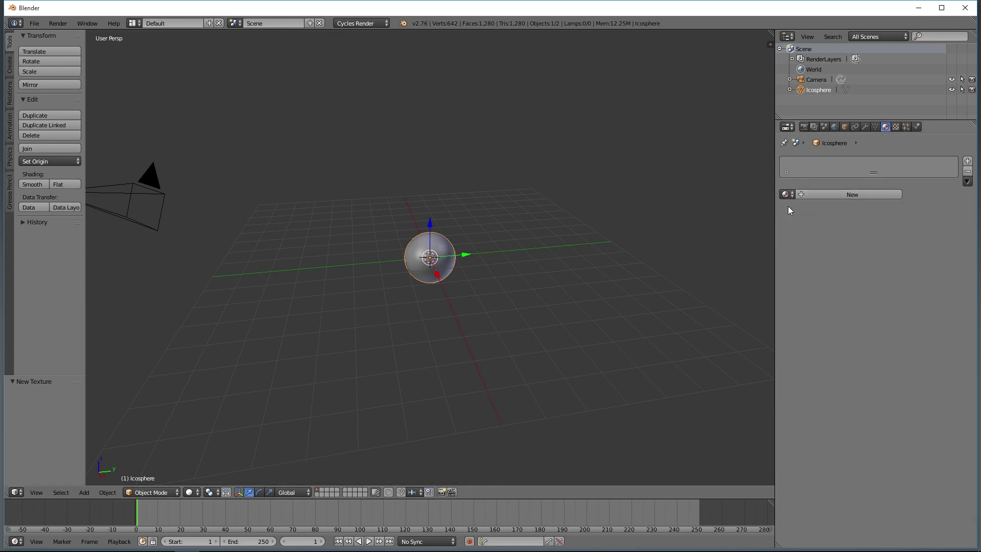
Create a new material for the icosphere with a bright green surface colour
click(805, 196)
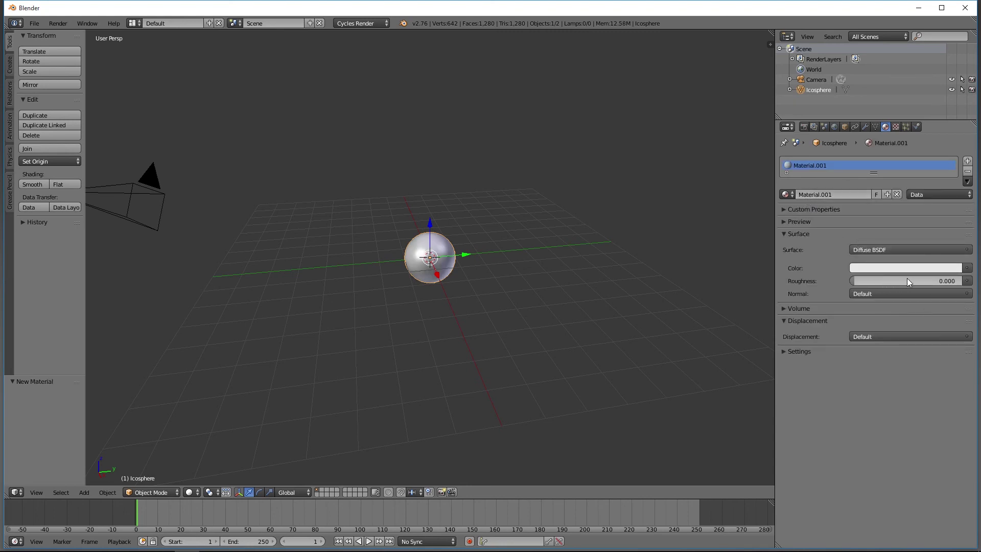
click(934, 271)
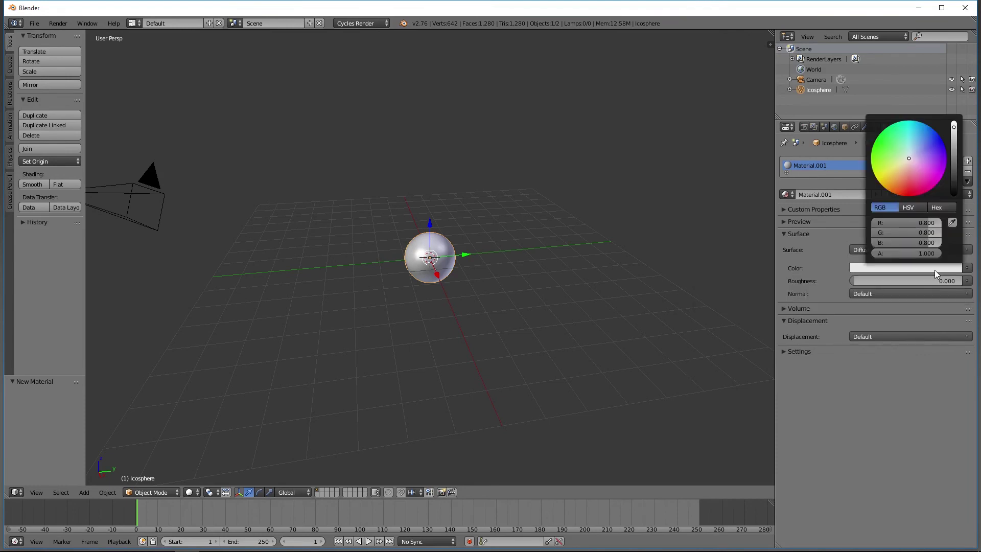
drag(912, 160, 882, 144)
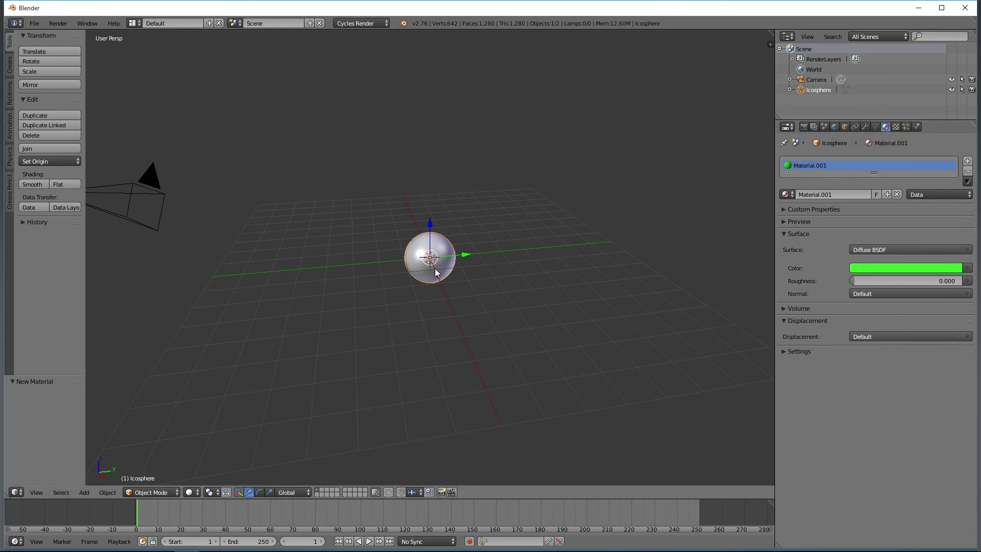
Render a test image with F12, close it, and return to the Clouds texture
key(F12)
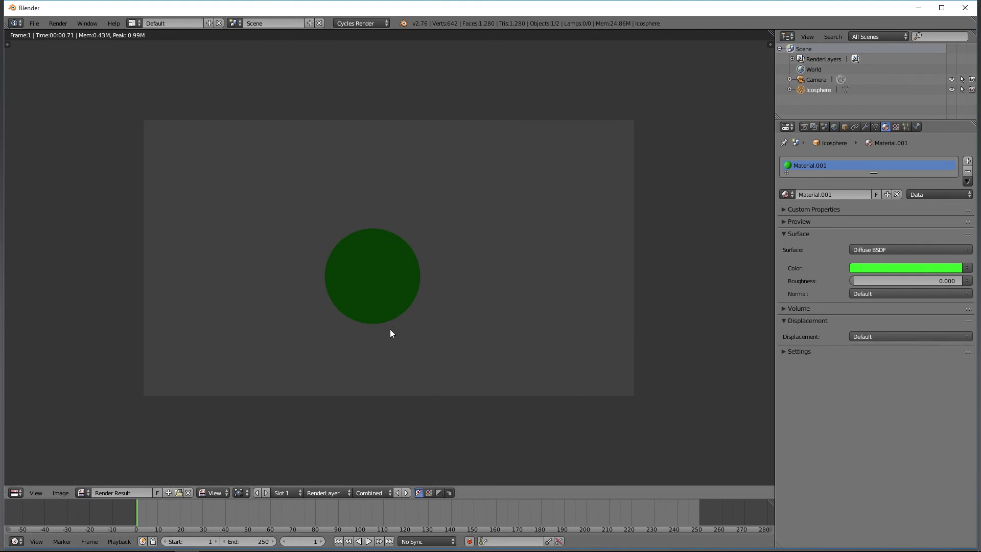
key(Escape)
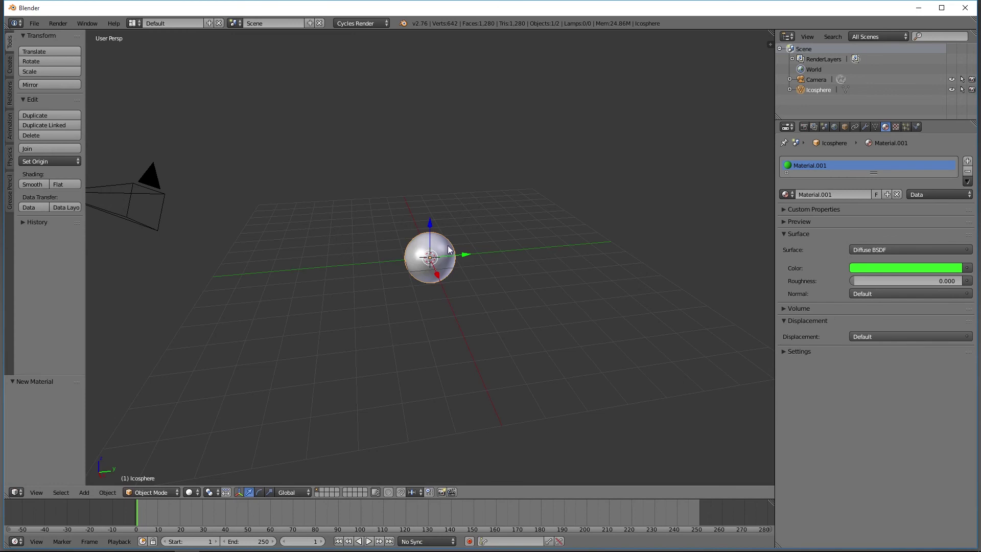
click(895, 126)
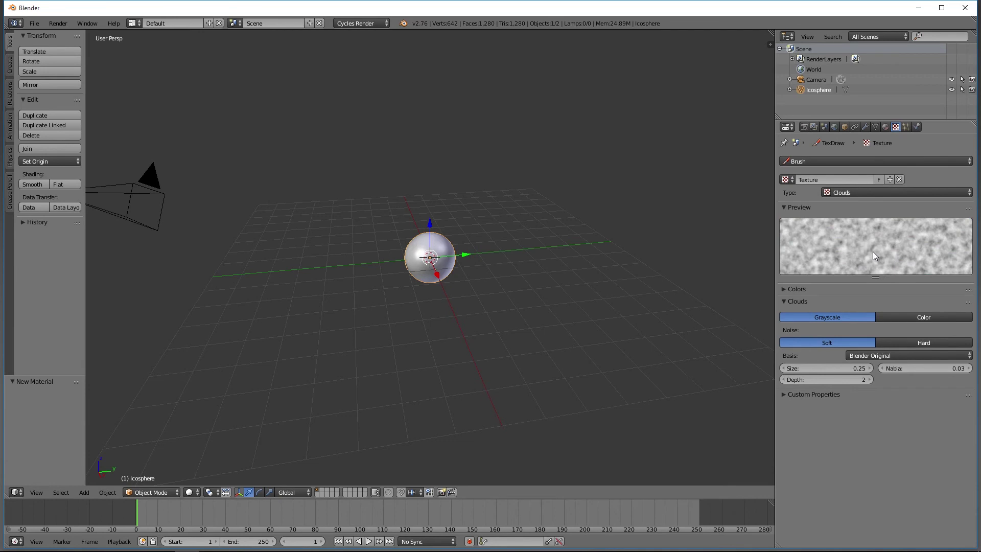
Add a Displace modifier using the Clouds texture at strength 1.000 and midlevel 0.500
click(864, 126)
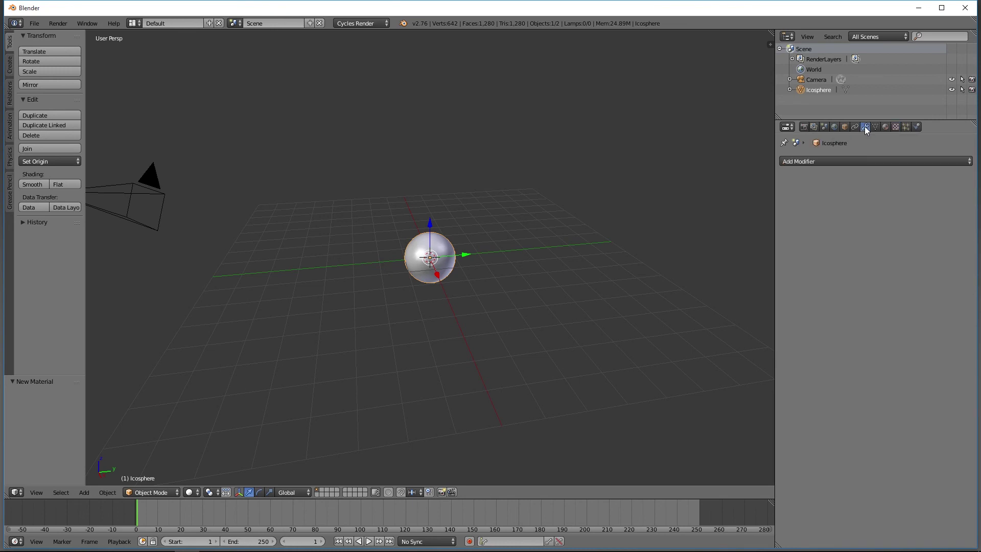
click(835, 161)
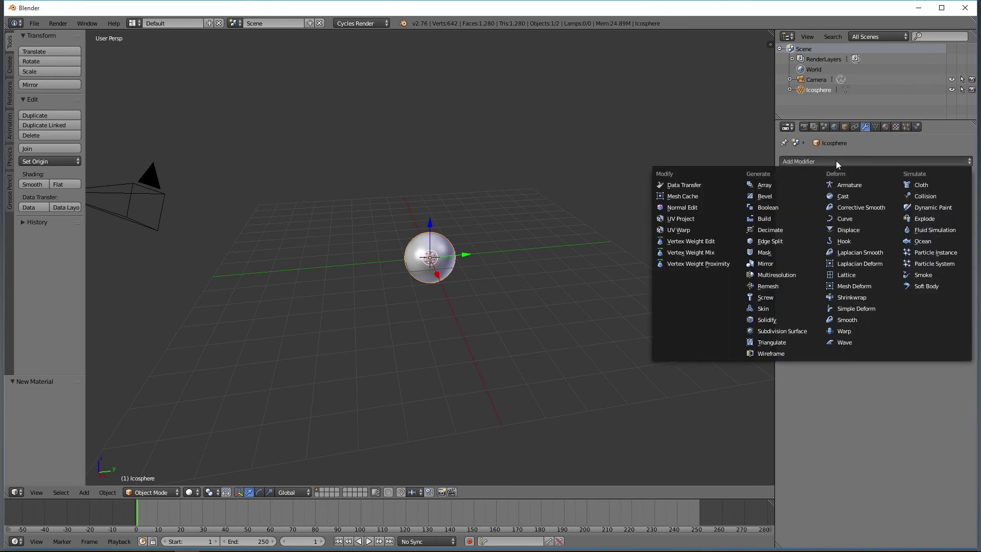
click(846, 229)
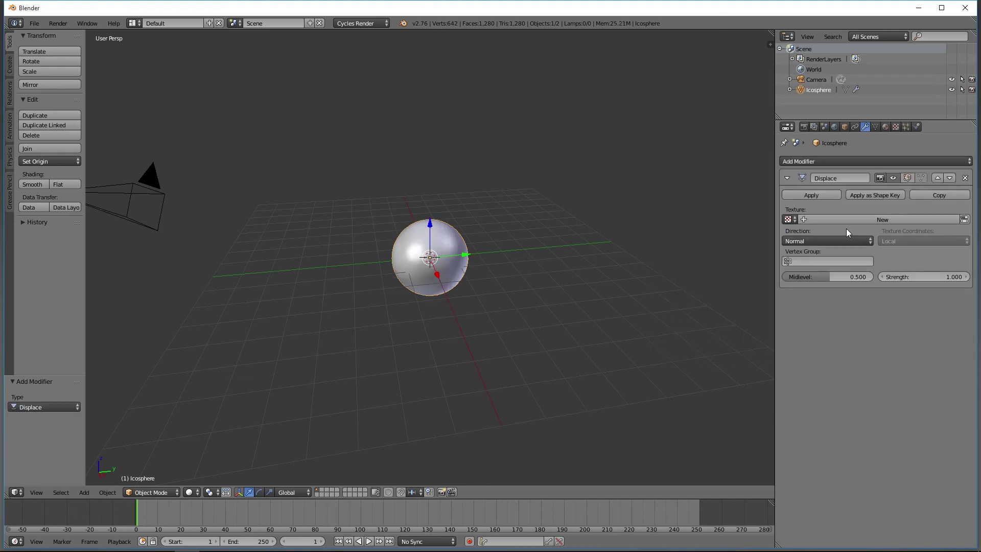
click(788, 220)
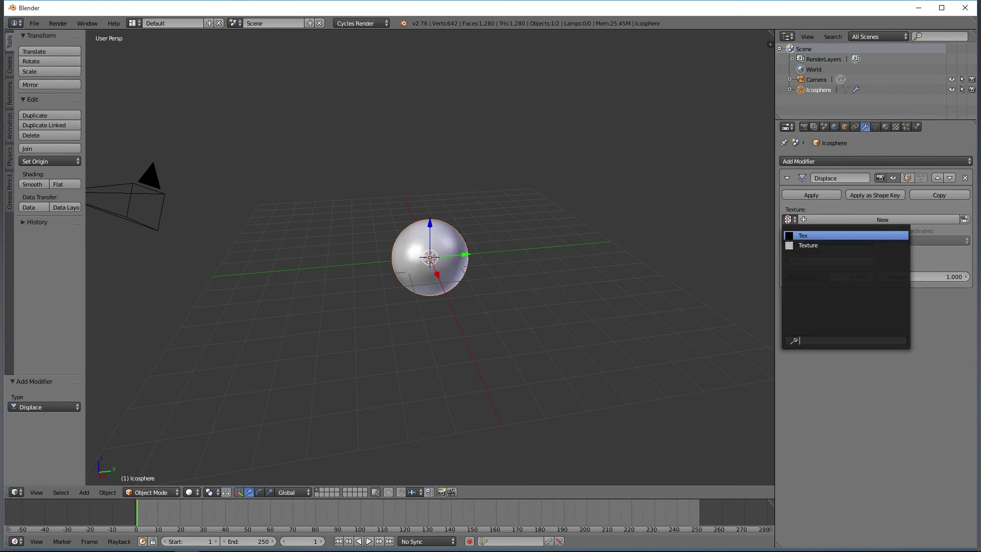
click(803, 245)
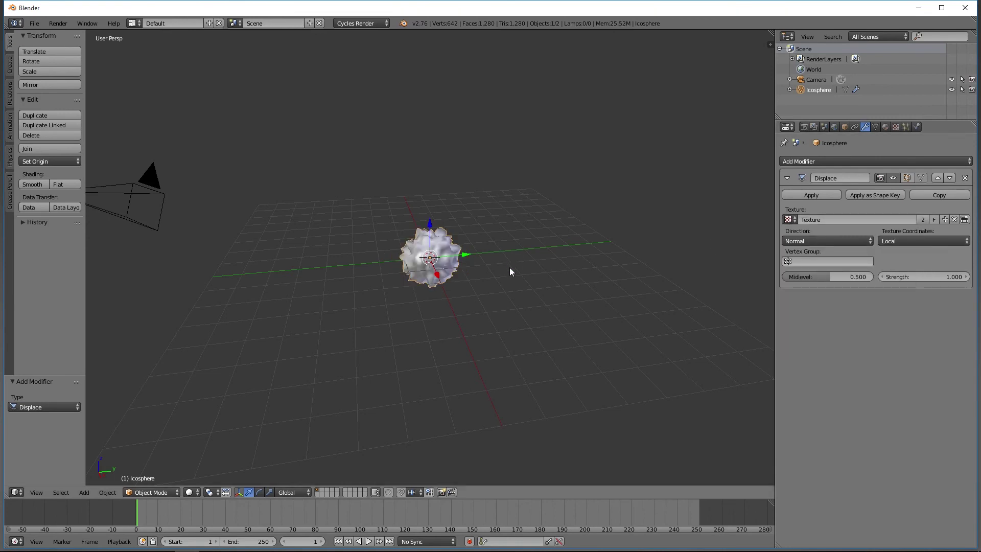
scroll(449, 309, up, 4)
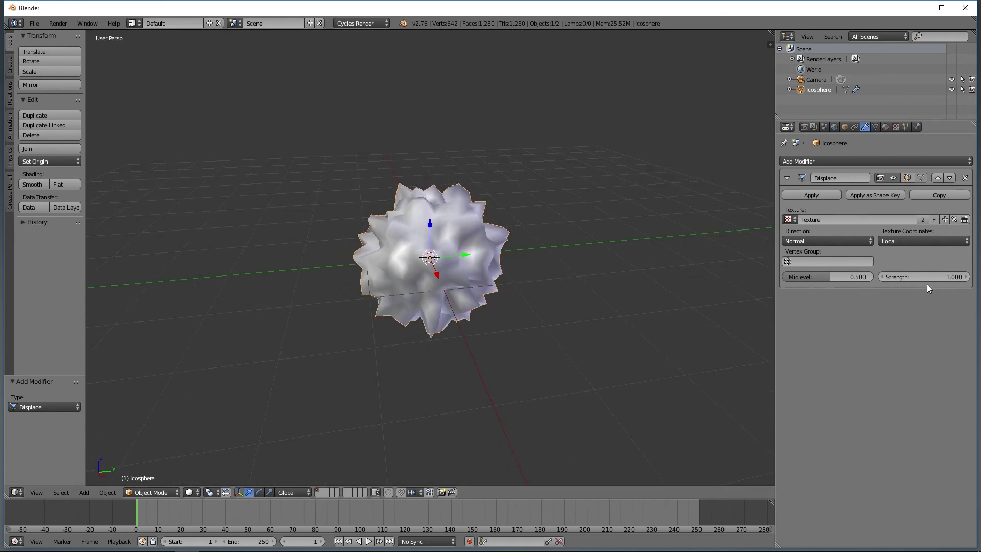
scroll(440, 246, down, 1)
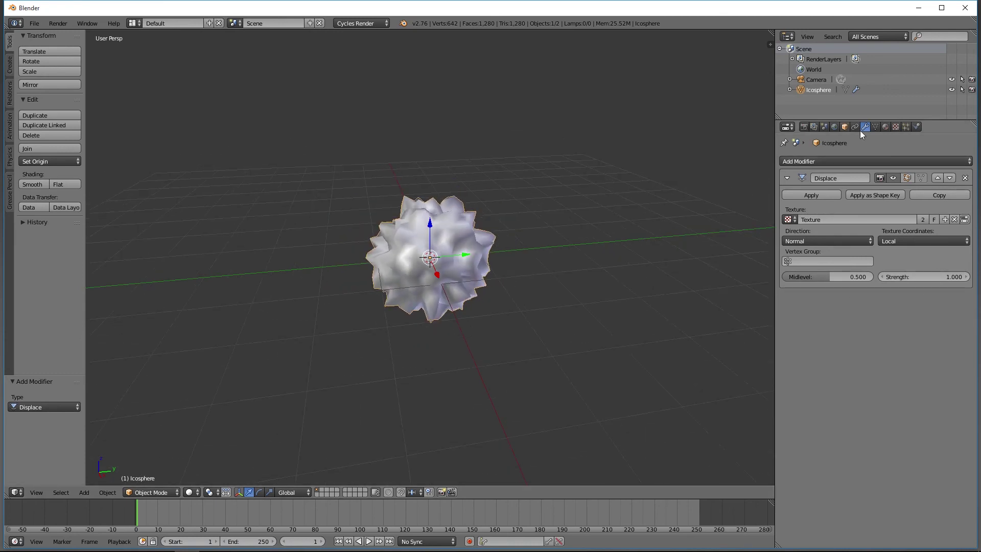
click(896, 127)
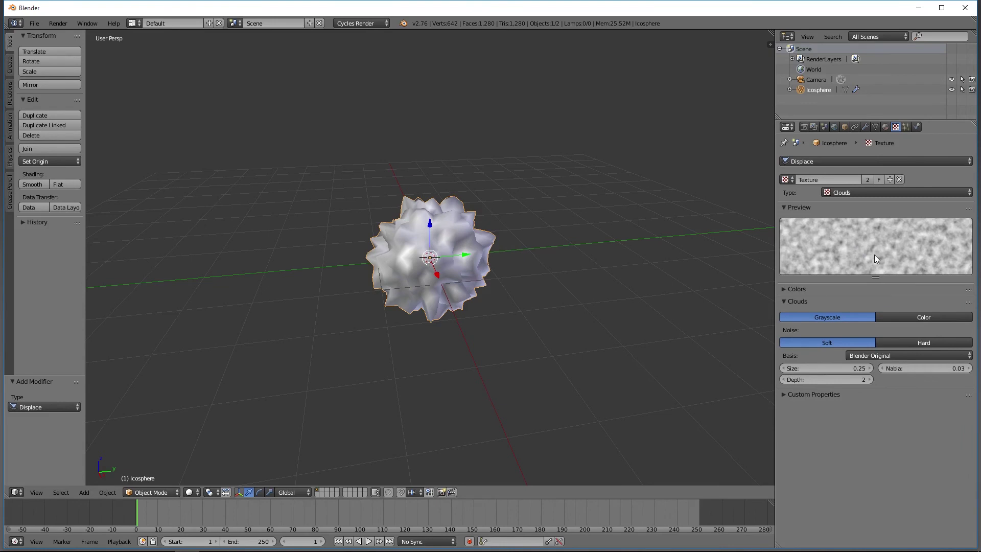
click(864, 127)
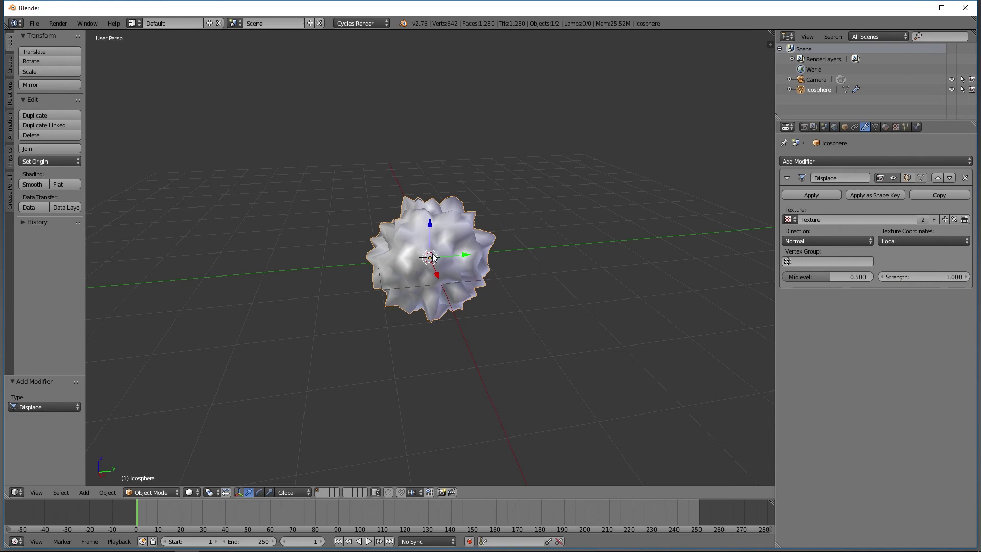
Switch viewport shading to Wireframe and orbit and zoom around the spiky icosphere
click(189, 493)
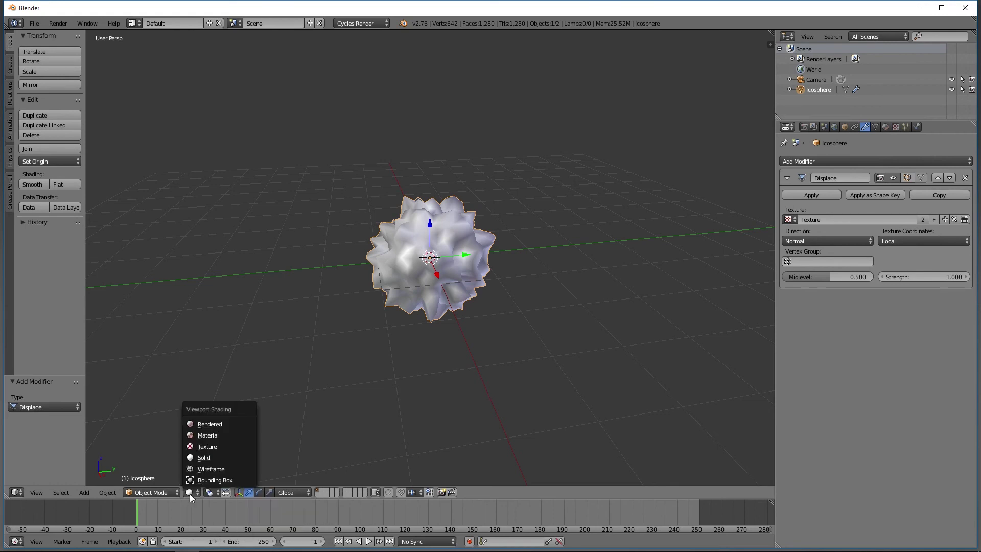
click(206, 468)
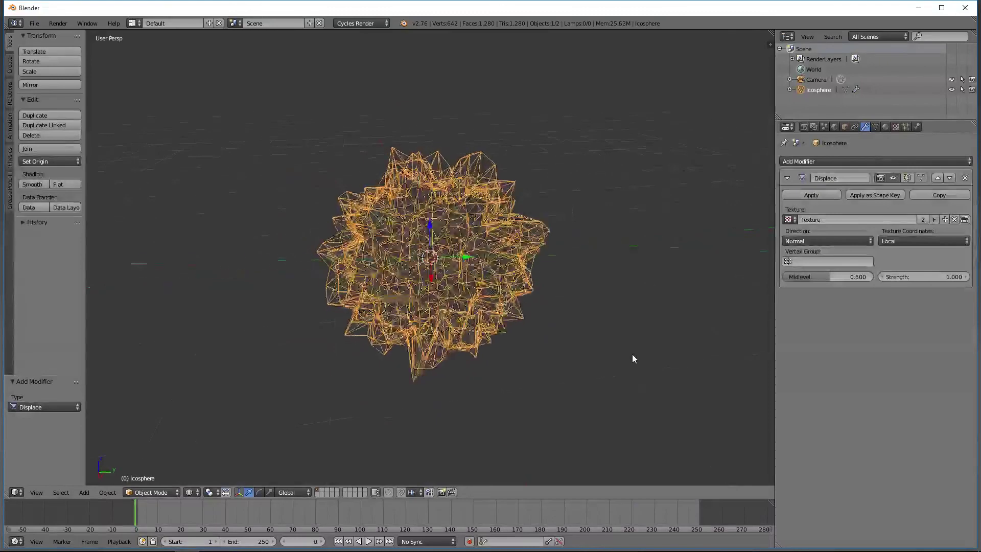
middle_drag(632, 358, 679, 356)
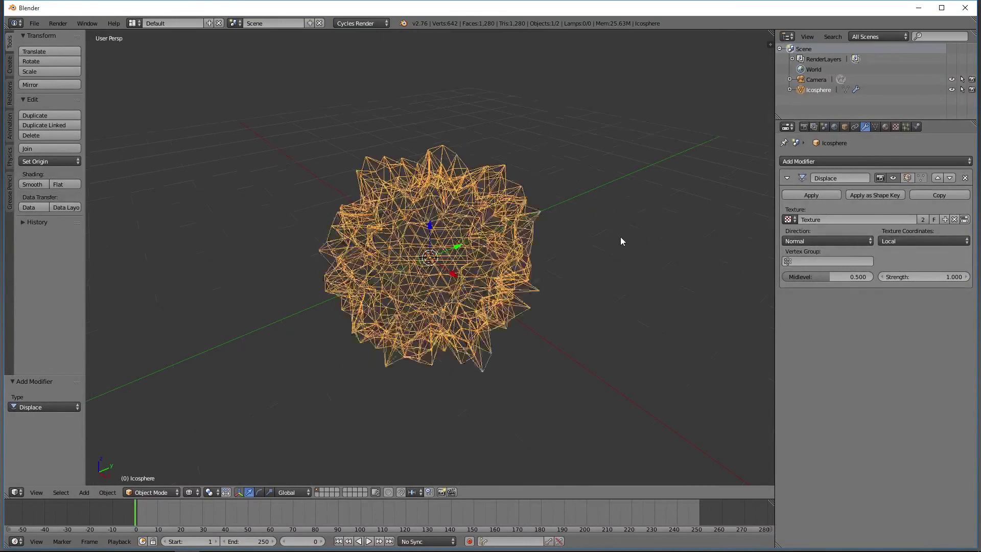
scroll(620, 240, up, 2)
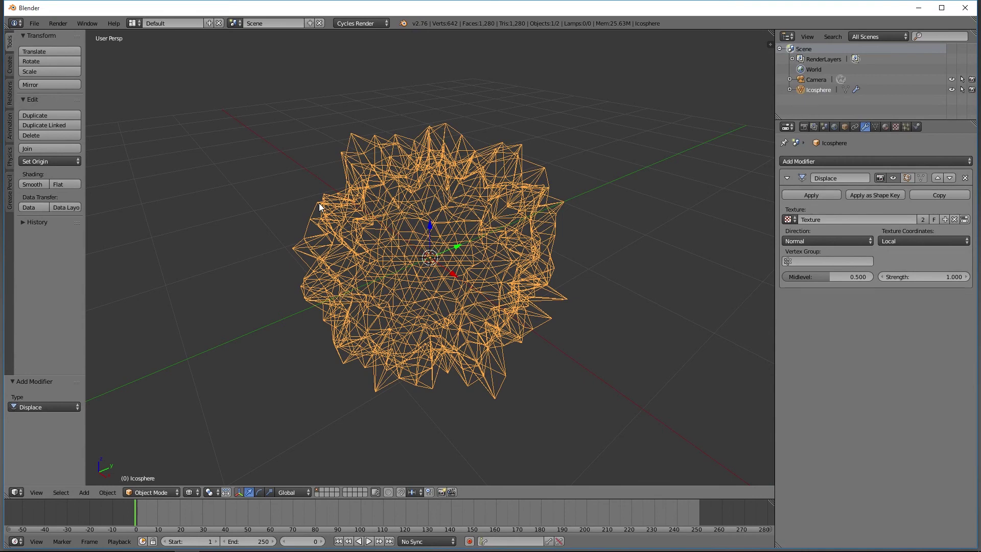
scroll(322, 206, down, 3)
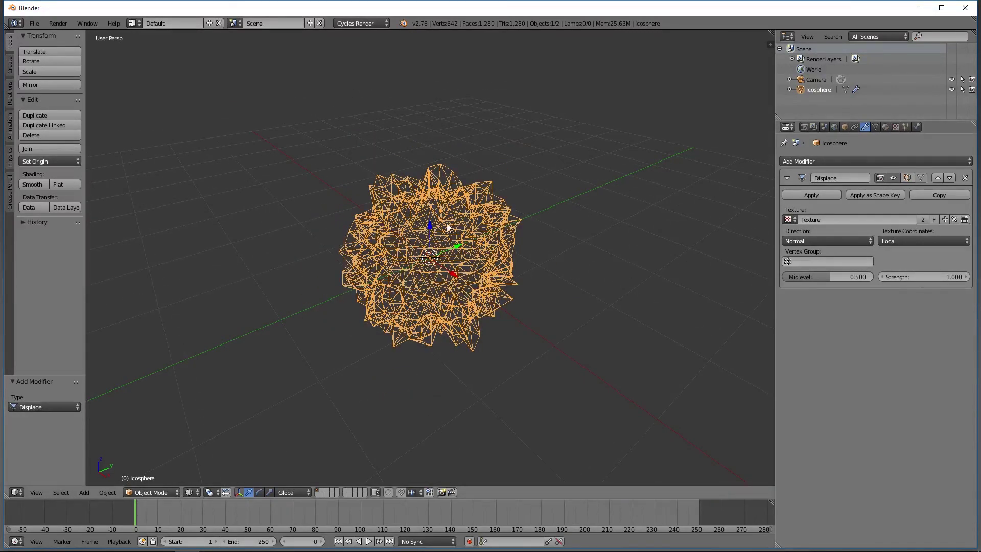
Set the Displace modifier strength to 5
click(946, 279)
text(5)
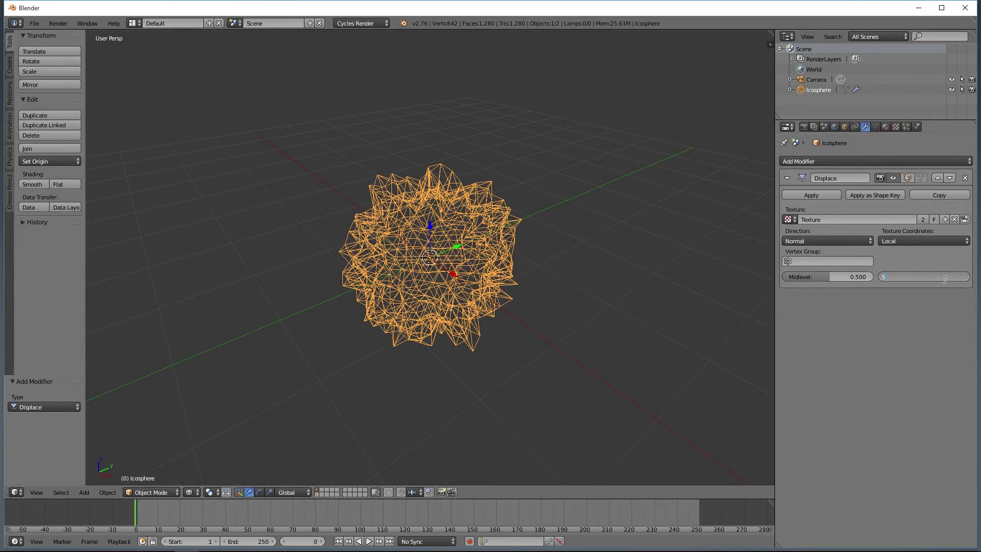
key(Return)
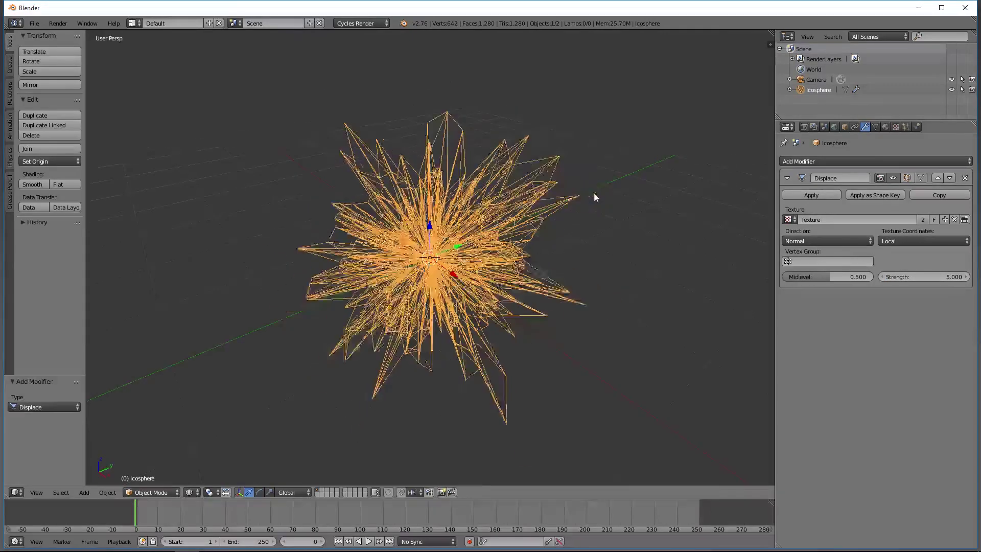
Switch the viewport to Material shading and orbit to inspect the spiky green blob
click(188, 491)
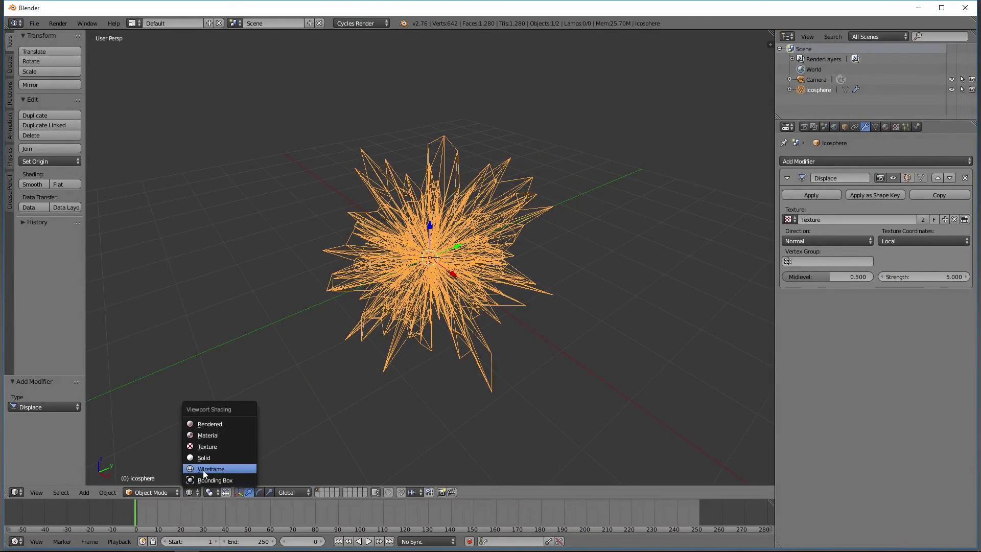
click(204, 435)
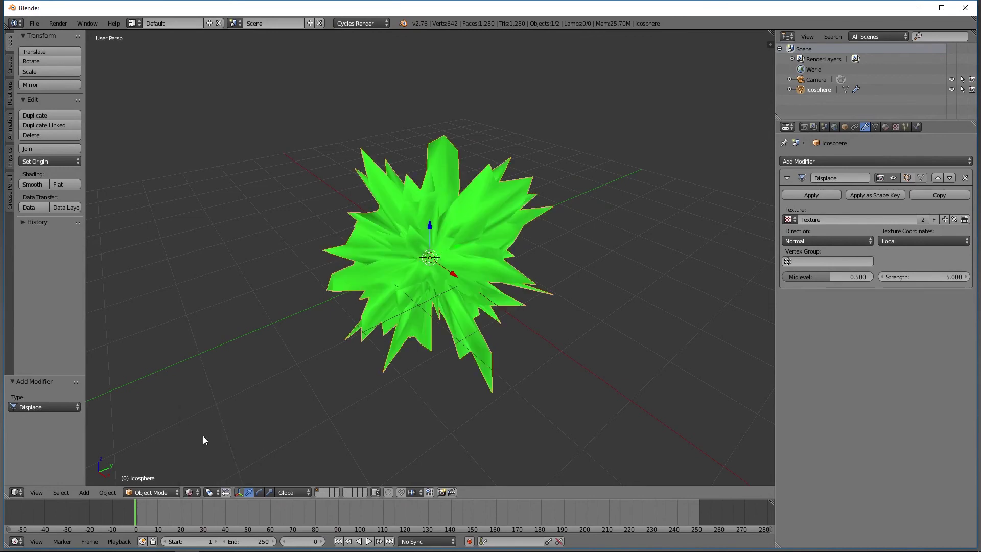
middle_drag(558, 308, 588, 276)
key(F12)
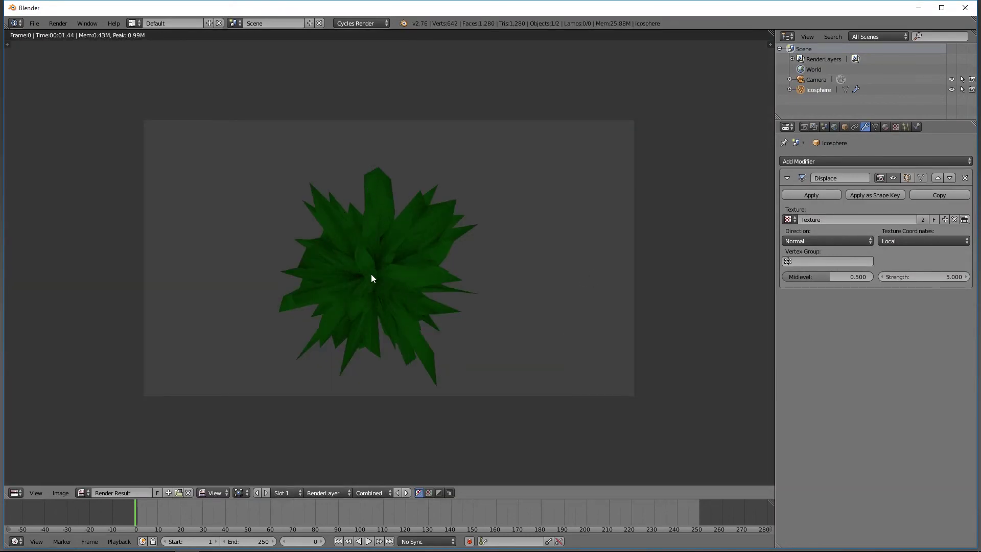
key(Escape)
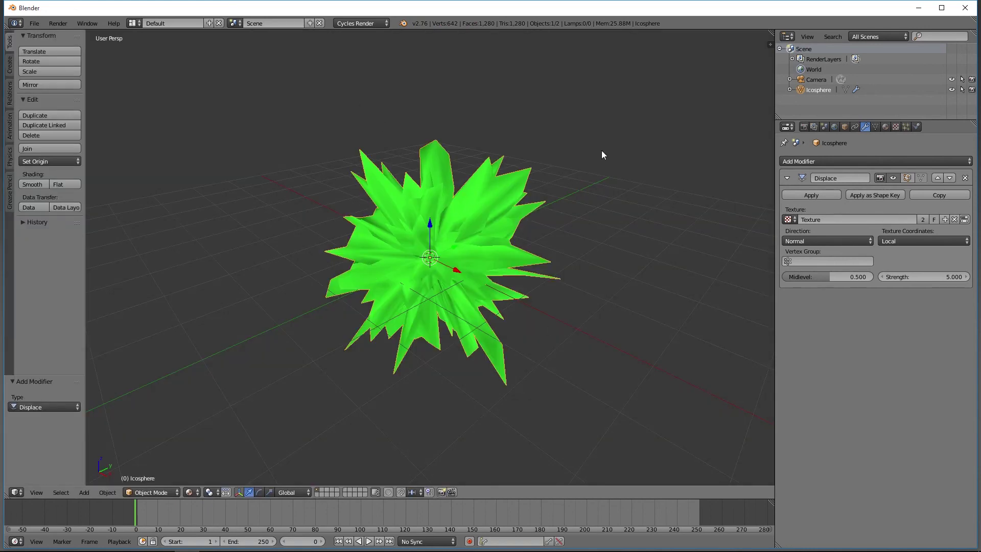
click(917, 8)
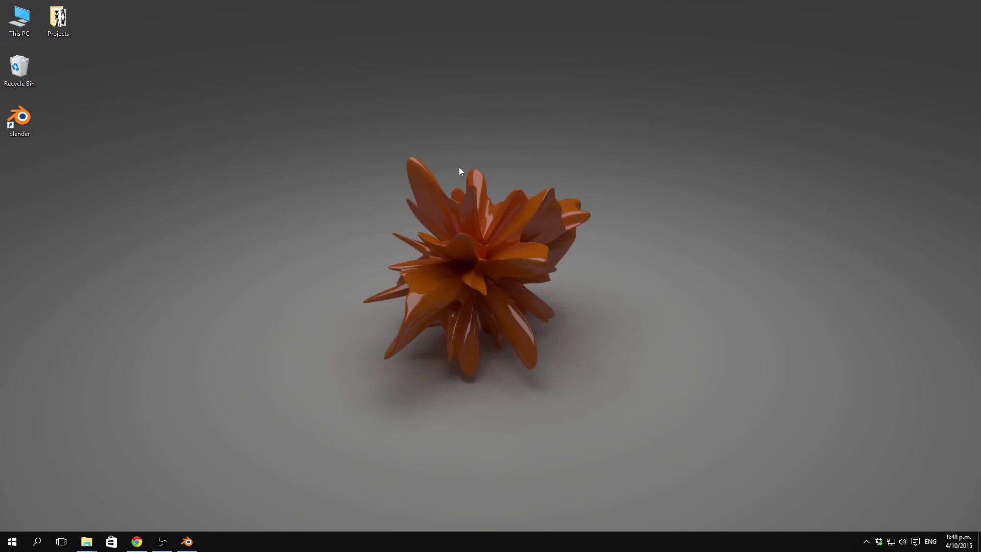
click(187, 540)
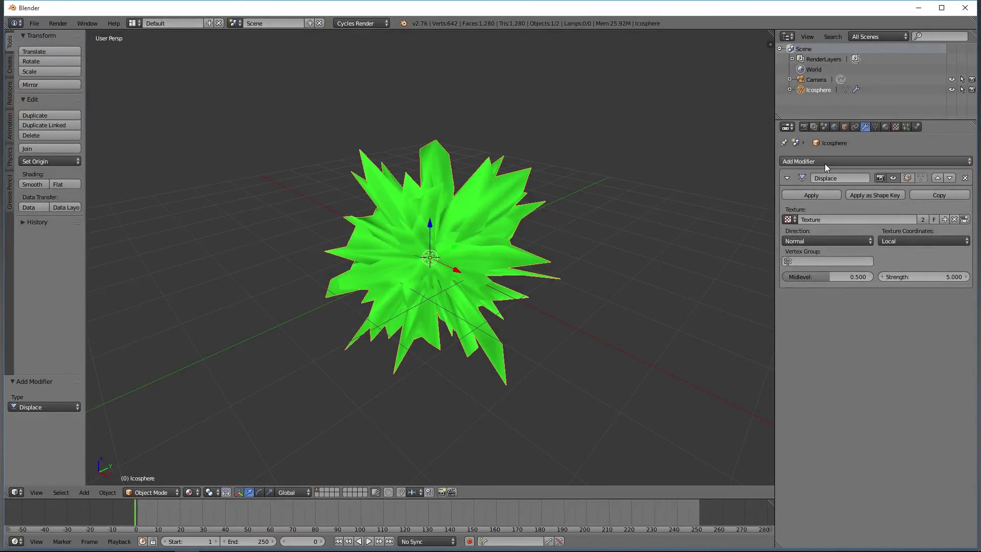
Add a Subdivision Surface modifier after the Displace modifier
click(823, 161)
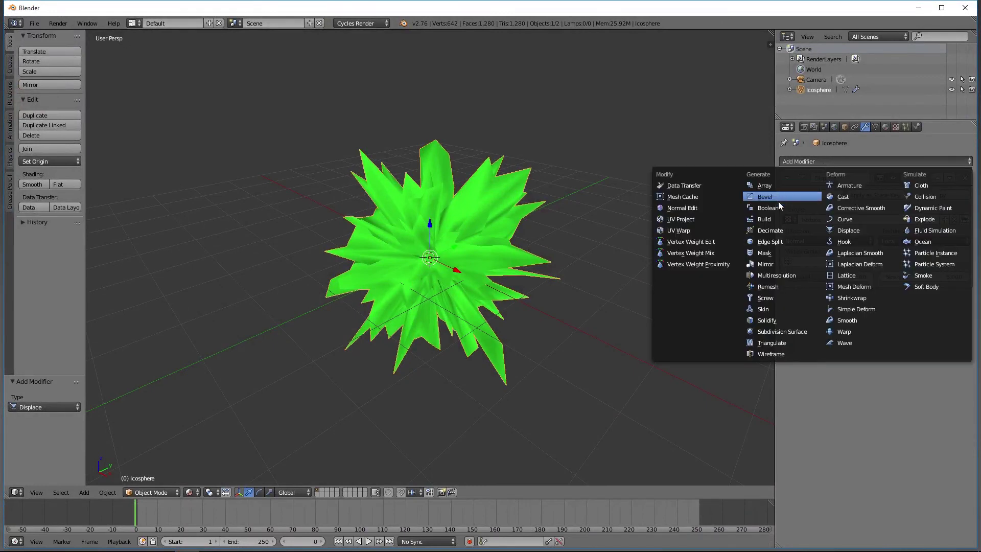
click(778, 331)
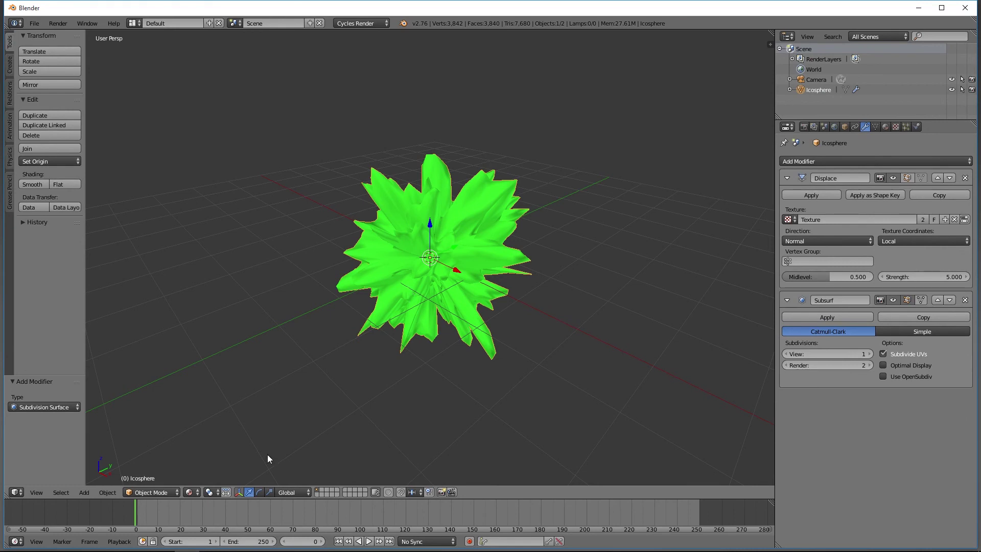
click(190, 492)
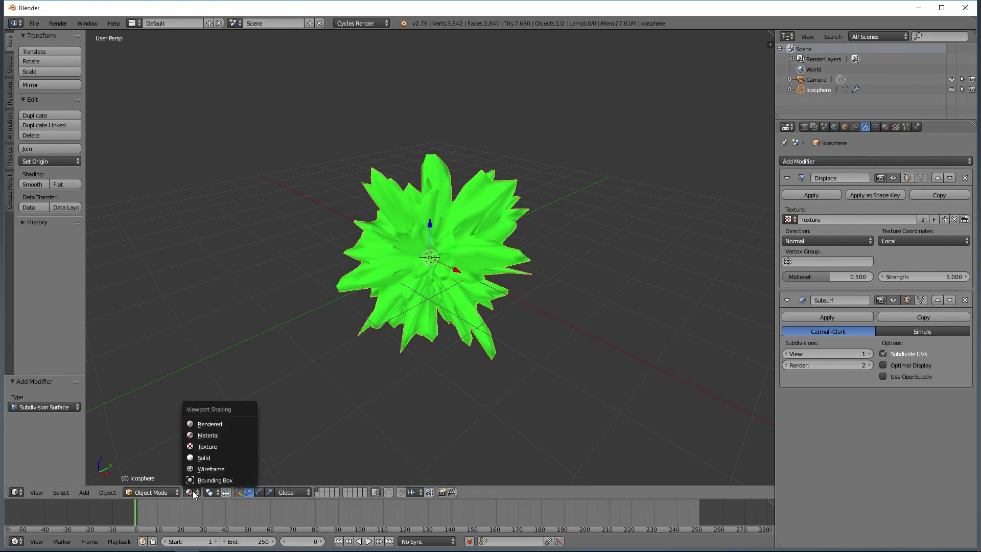
Show the mesh as Wireframe and toggle the subdivision's viewport display off and on
click(209, 469)
scroll(419, 393, up, 4)
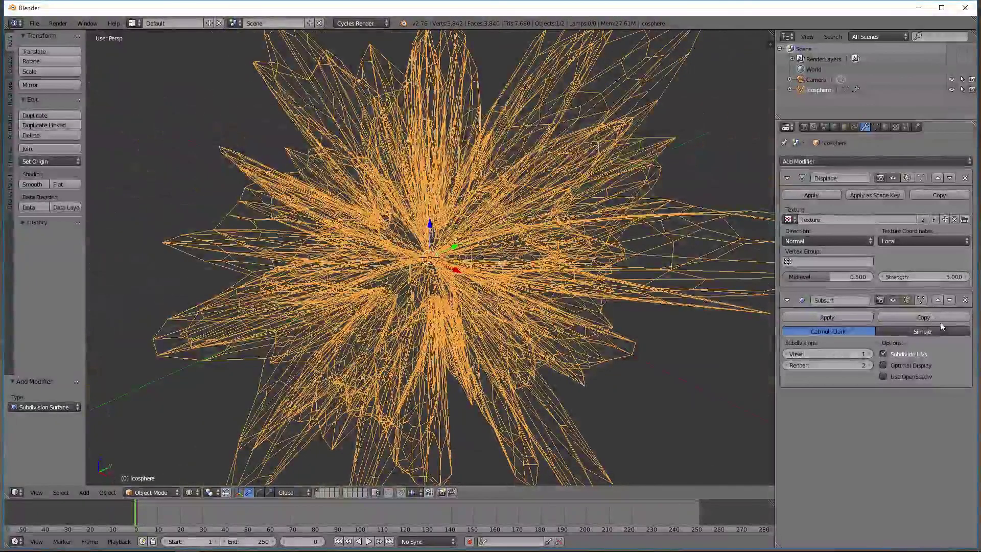
click(893, 300)
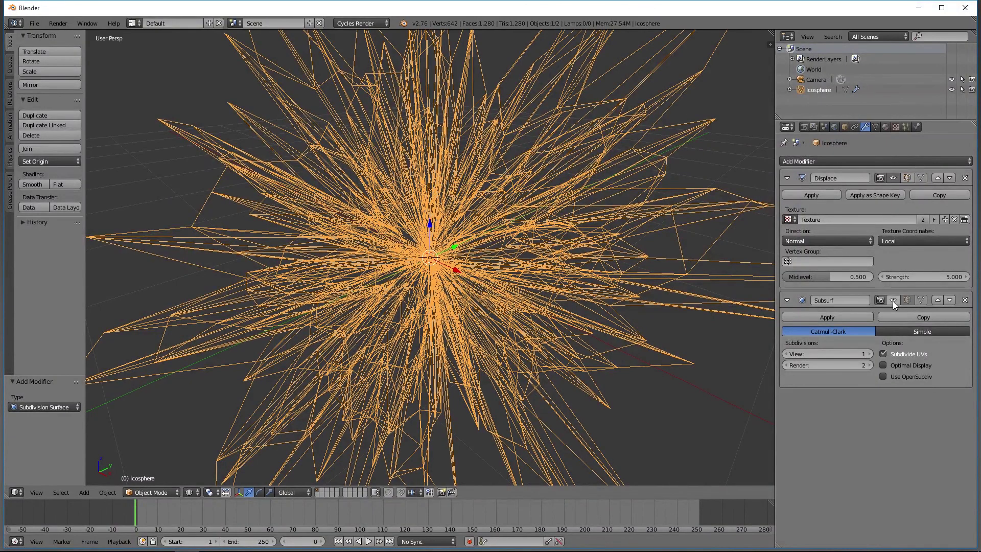
click(893, 301)
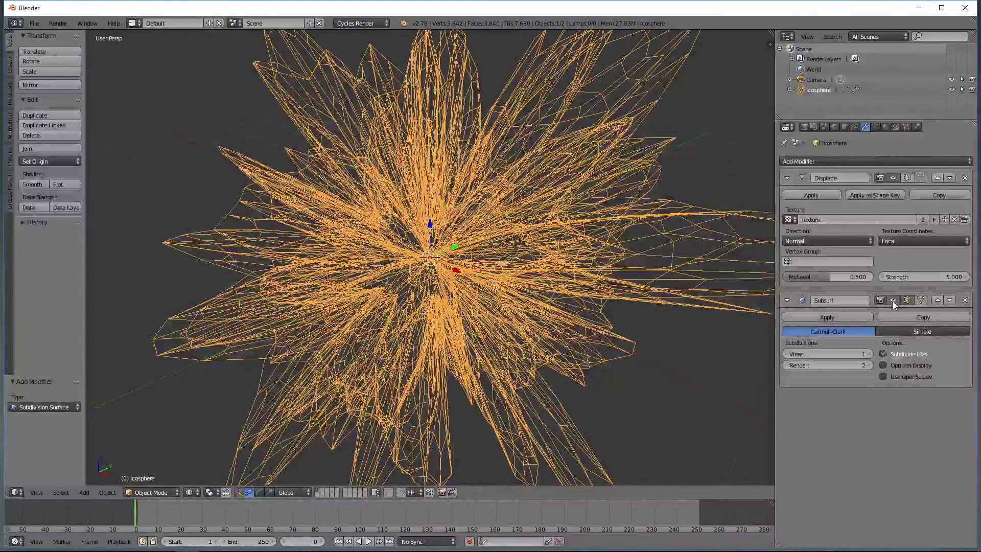
Set Subdivision Surface levels to 3 for viewport and render, then place the 3D cursor beside the blob
click(870, 354)
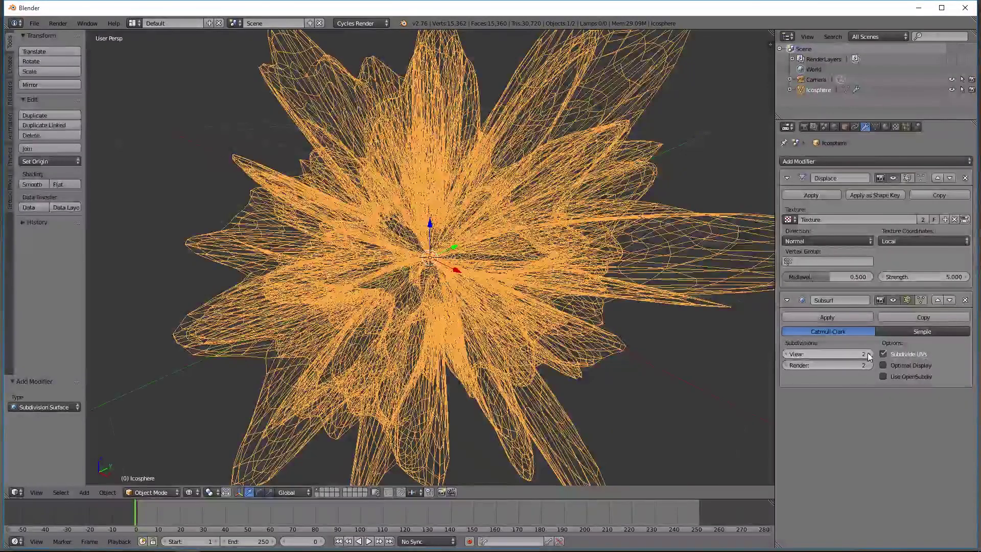
click(869, 354)
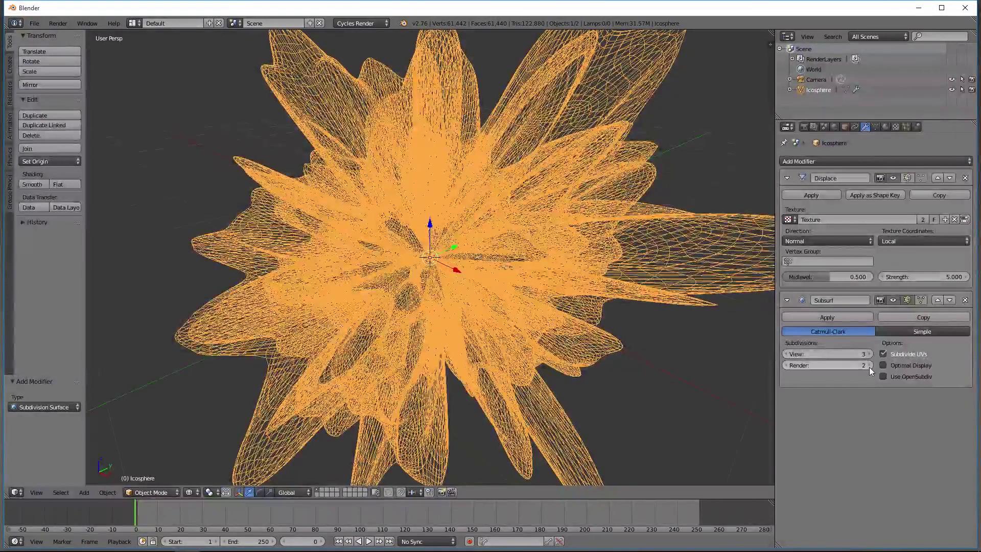
click(868, 366)
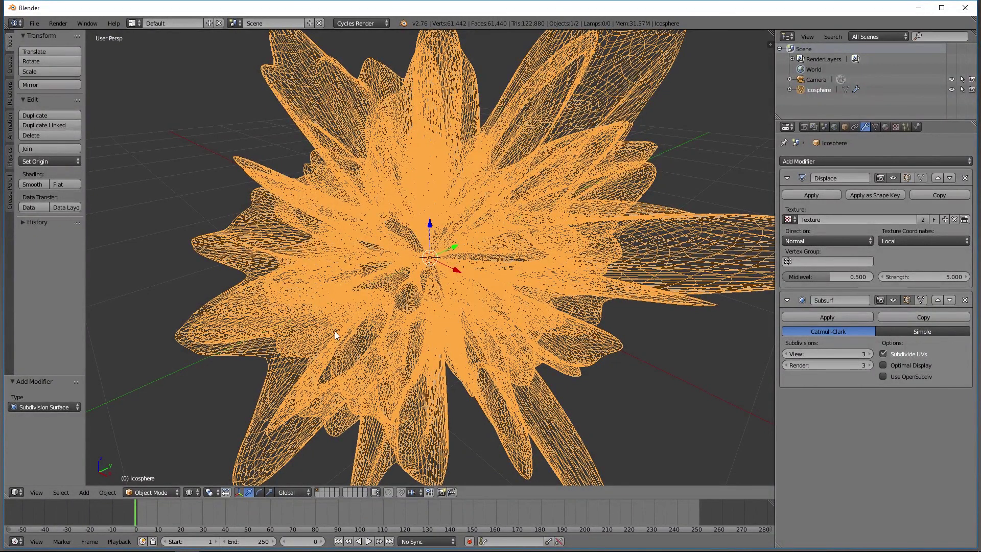
scroll(469, 240, down, 4)
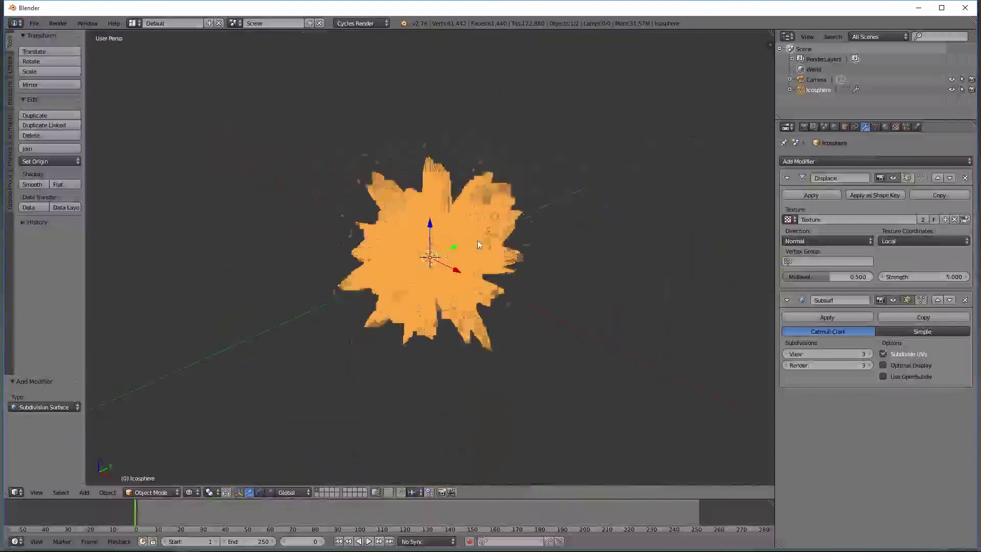
scroll(475, 243, up, 6)
scroll(478, 244, up, 3)
scroll(478, 244, down, 3)
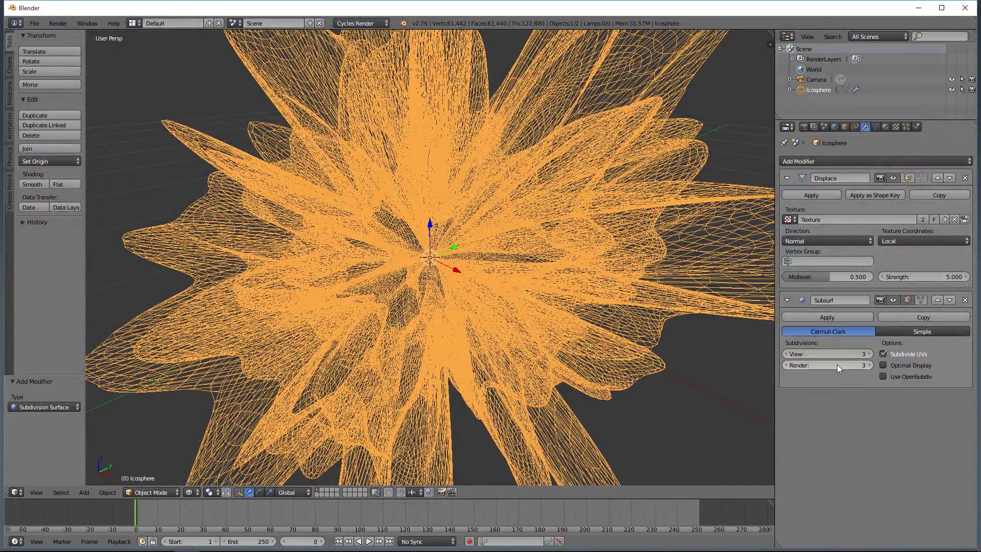
scroll(659, 331, down, 1)
scroll(652, 330, down, 3)
scroll(653, 330, up, 3)
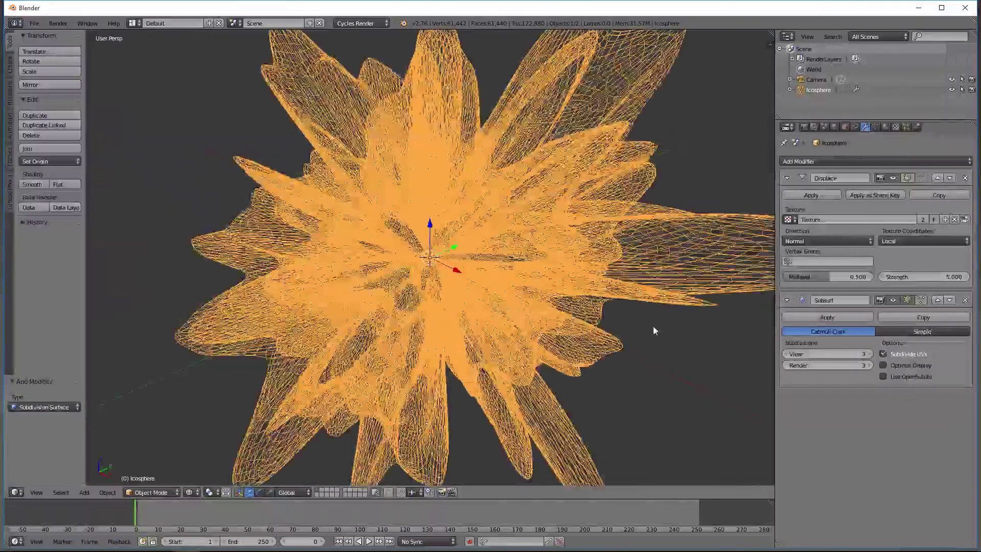
scroll(652, 331, down, 2)
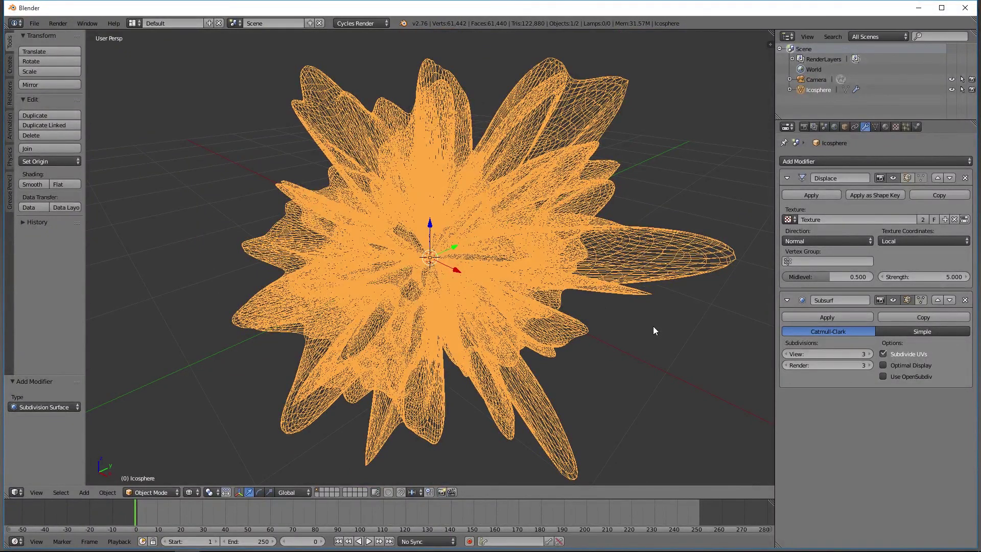
click(653, 326)
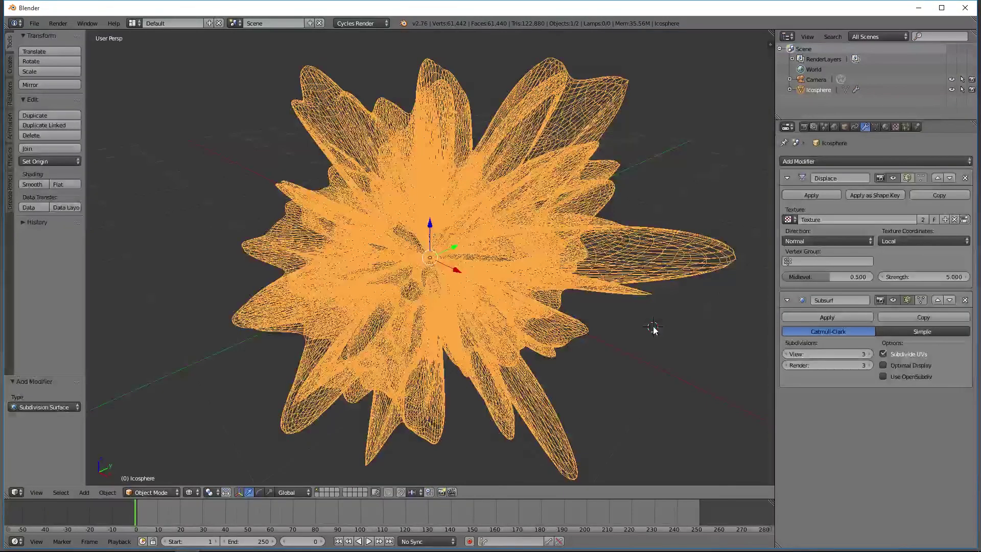
key(F12)
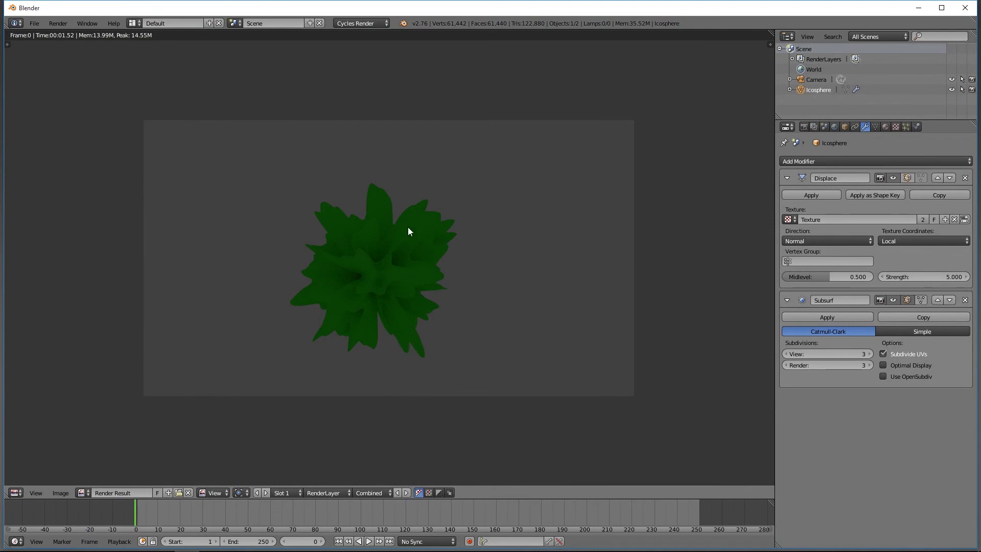
key(Escape)
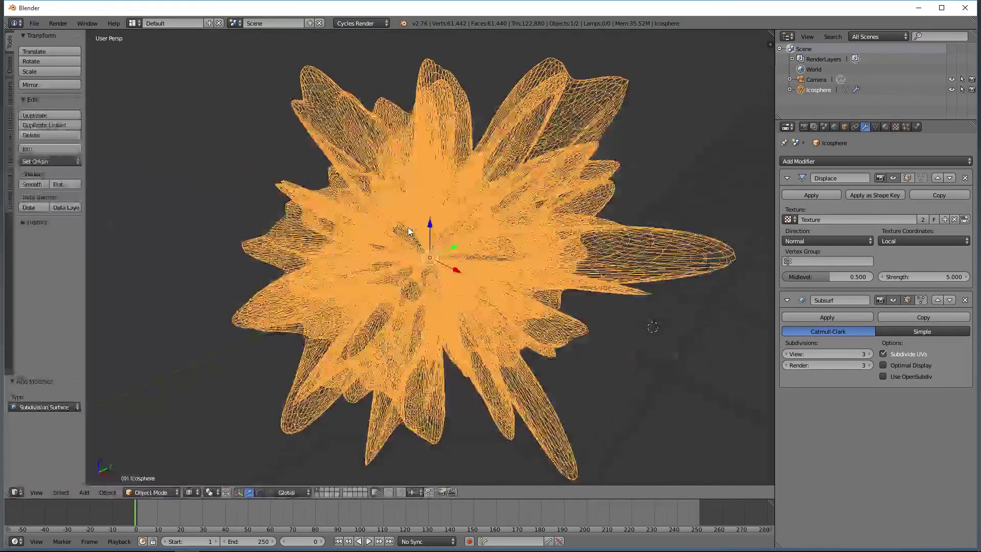
scroll(418, 289, down, 3)
scroll(427, 308, up, 3)
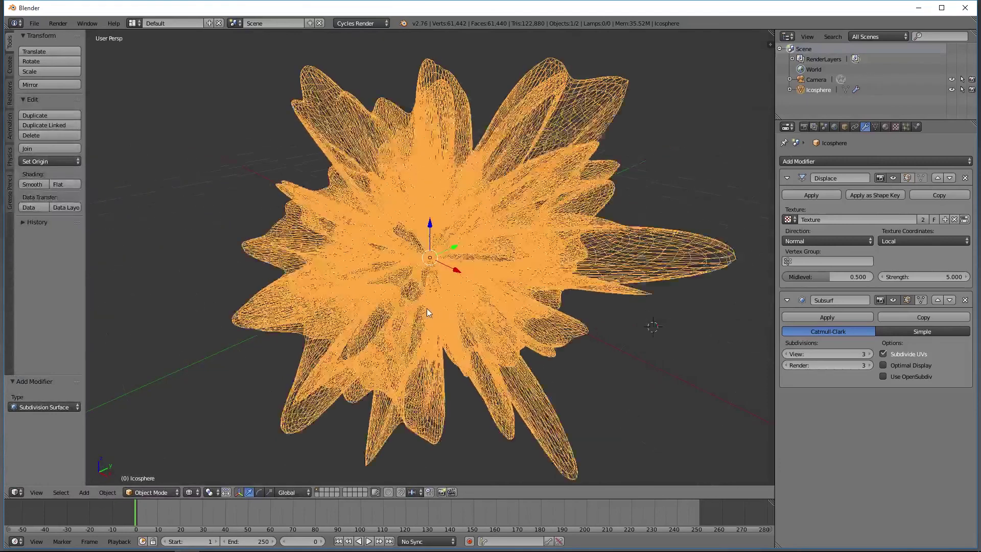
scroll(424, 307, down, 3)
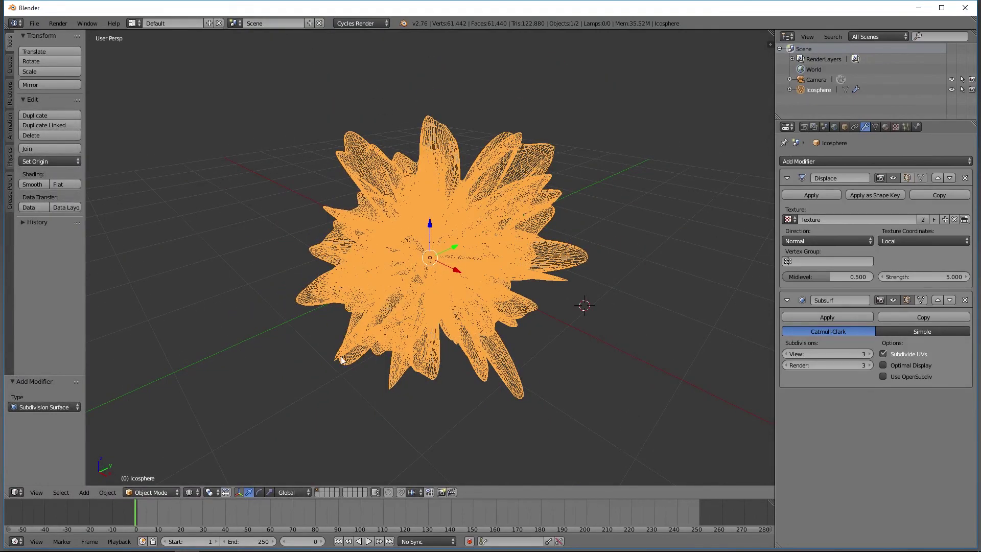
key(F12)
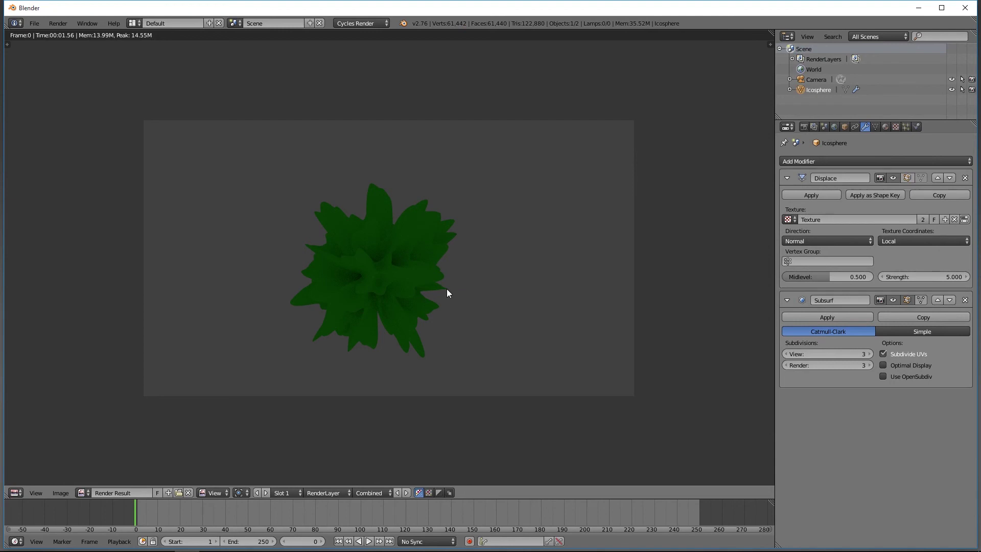
key(Escape)
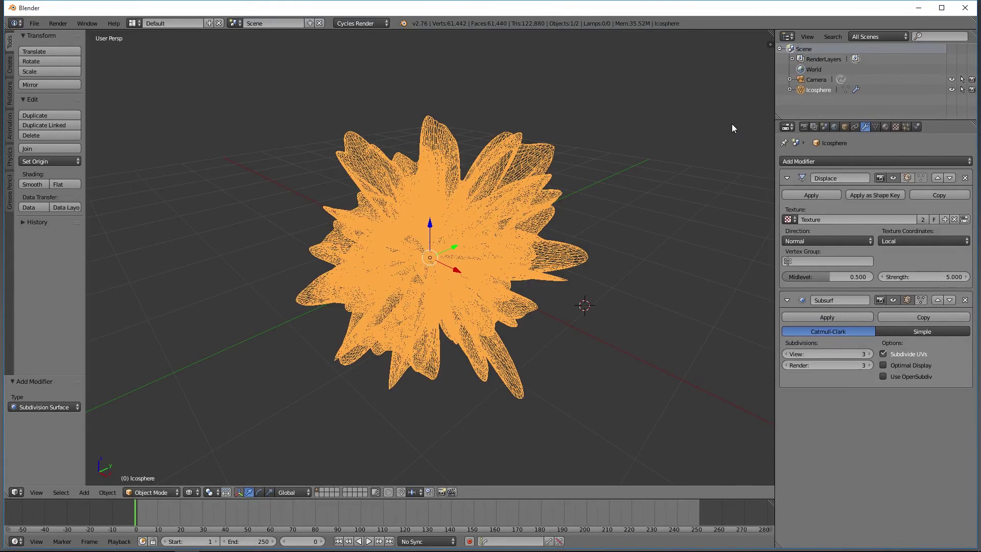
Enable world nodes, set the background colour to white, and test-render with F12
click(835, 127)
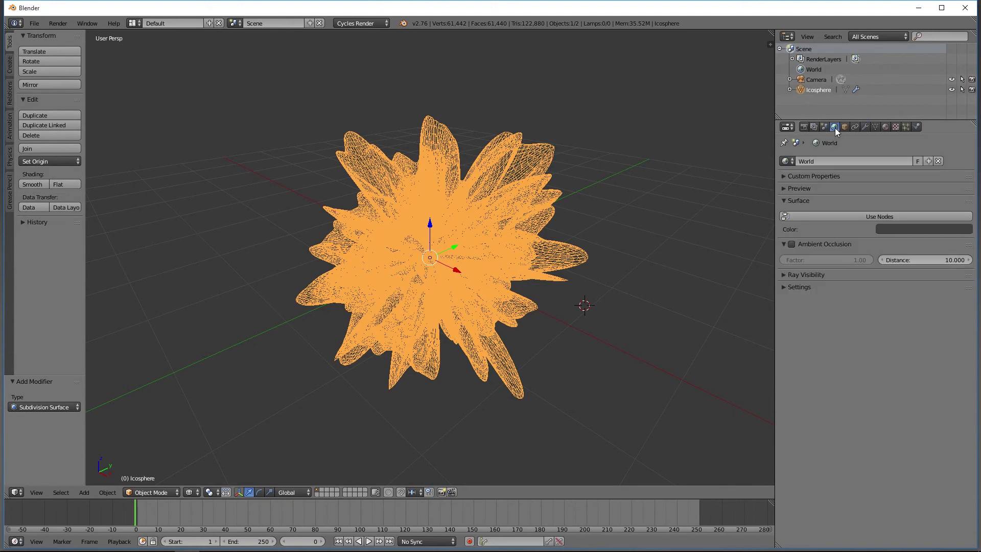
click(853, 220)
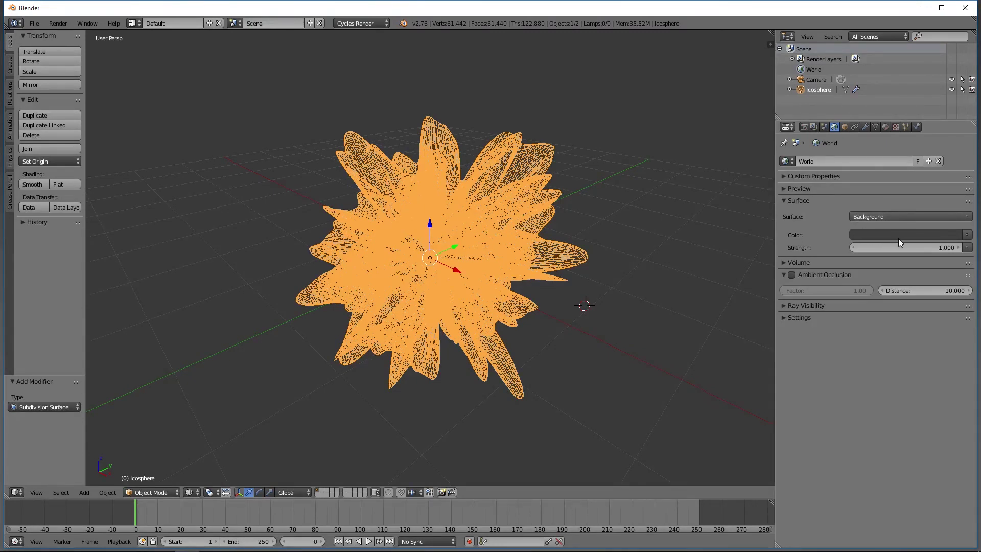
click(930, 234)
drag(955, 146, 956, 90)
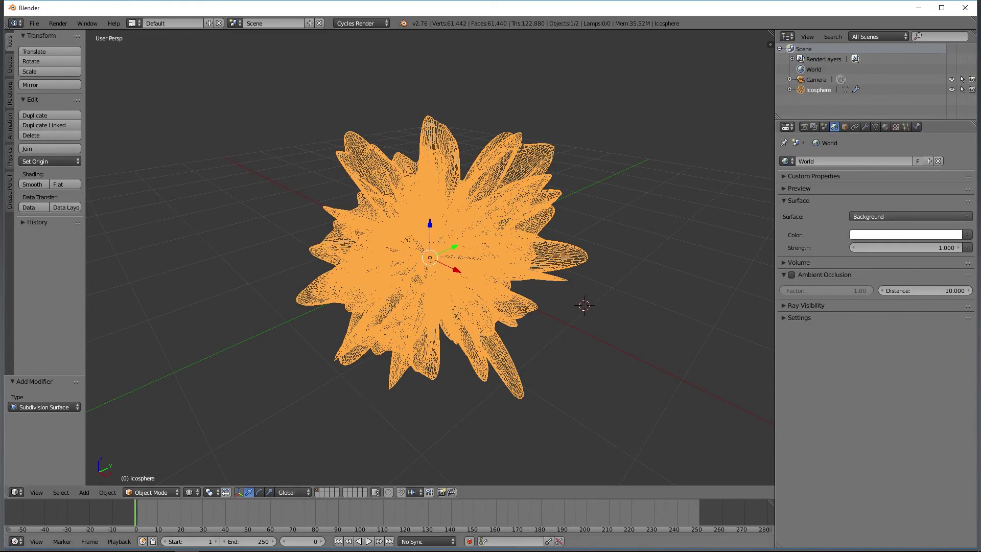
key(F12)
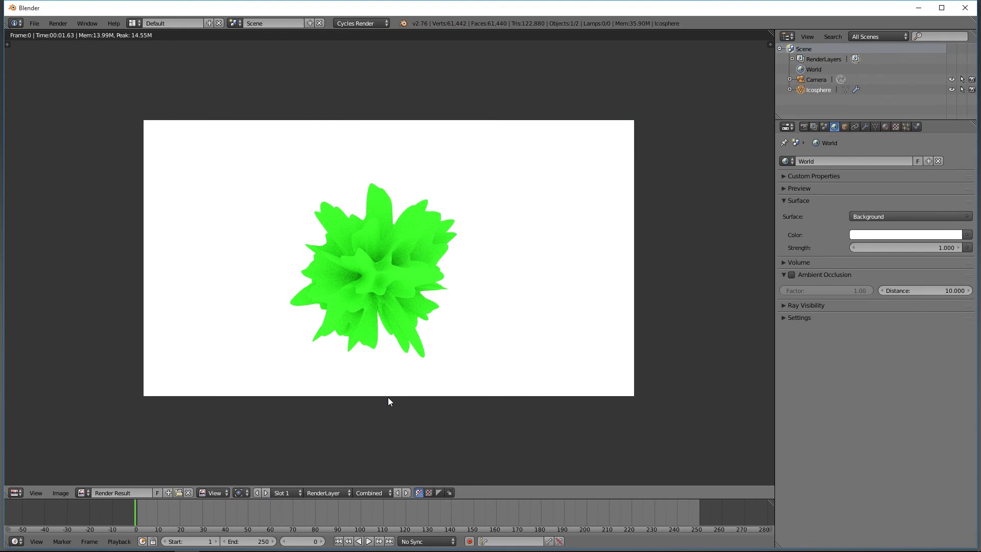
key(Escape)
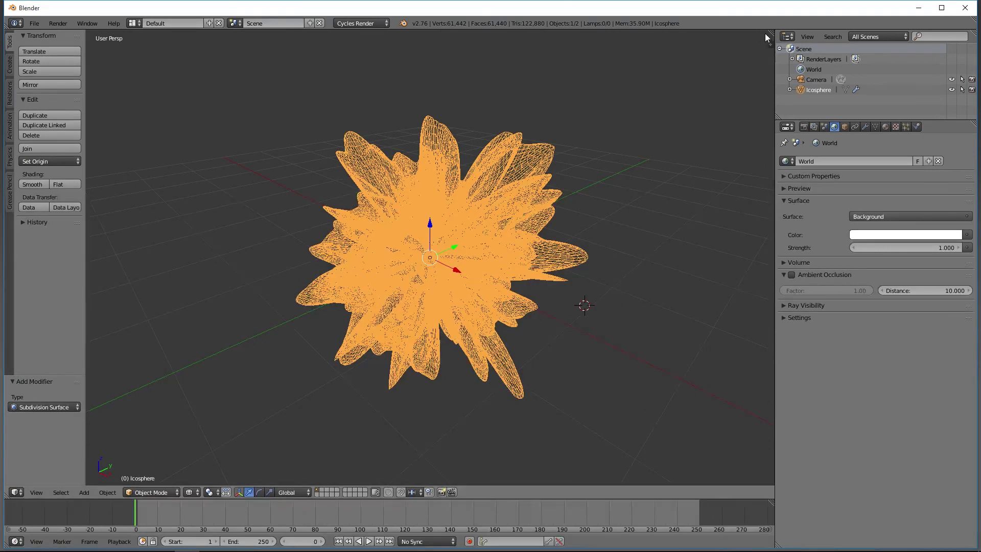
Switch the viewport to Rendered shading and orbit around the blob
click(193, 492)
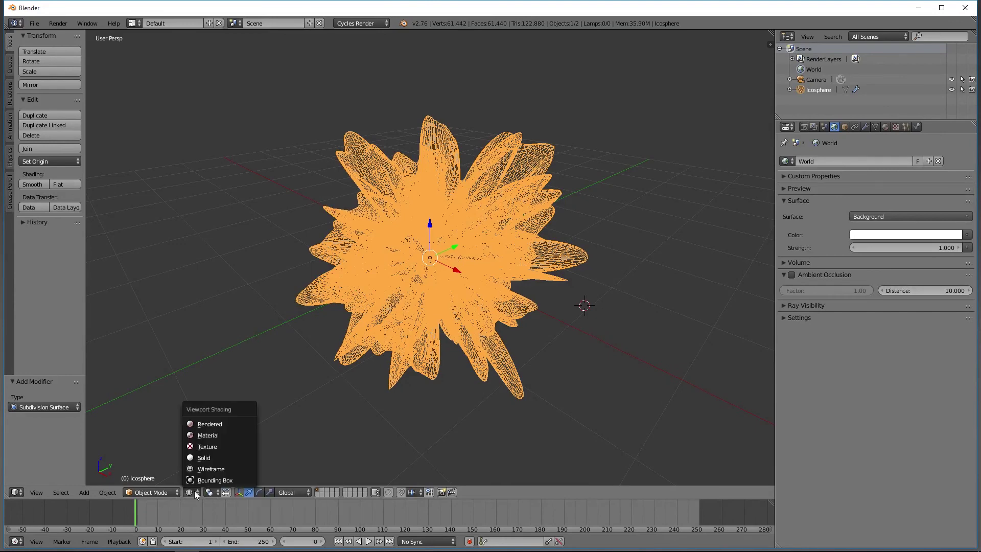
click(206, 424)
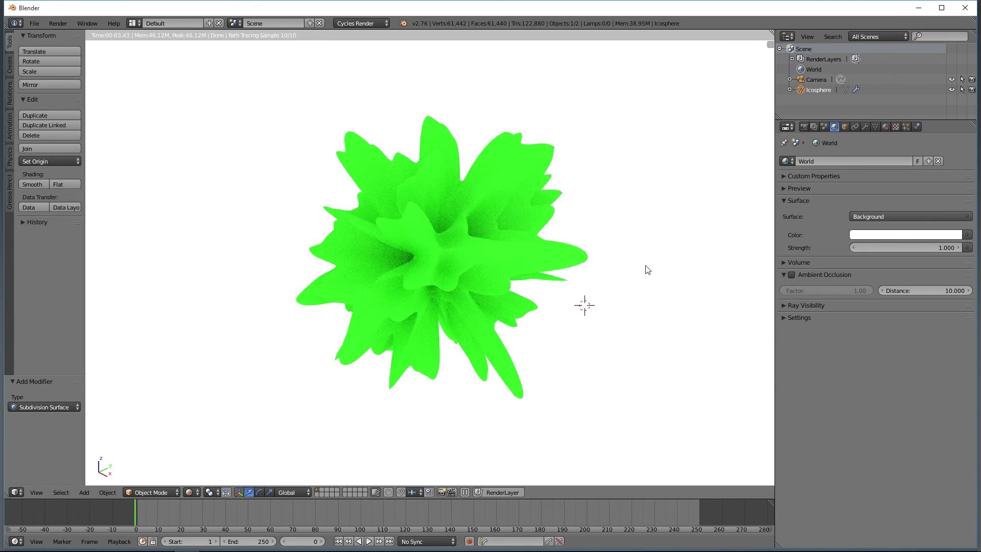
middle_drag(648, 269, 667, 259)
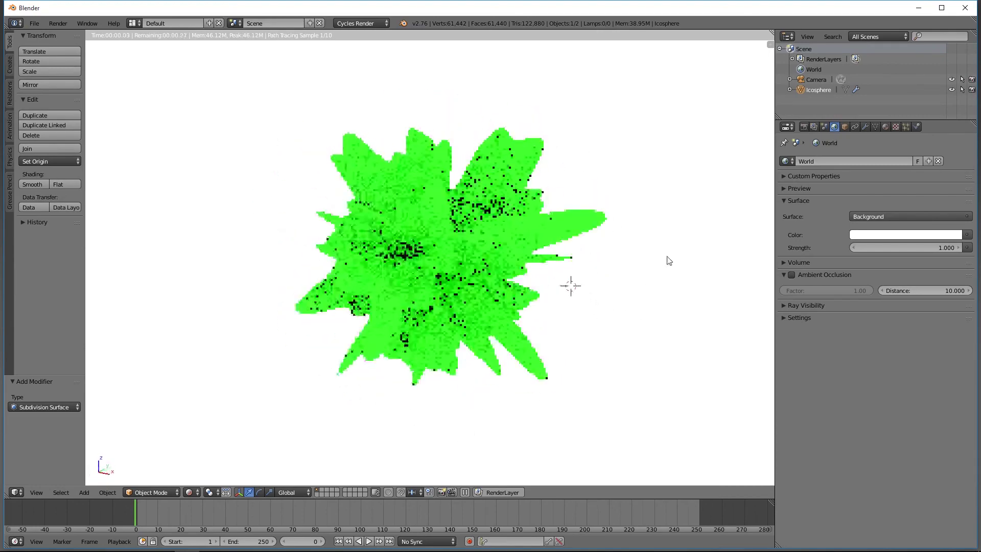
Set the World strength to 0
click(939, 250)
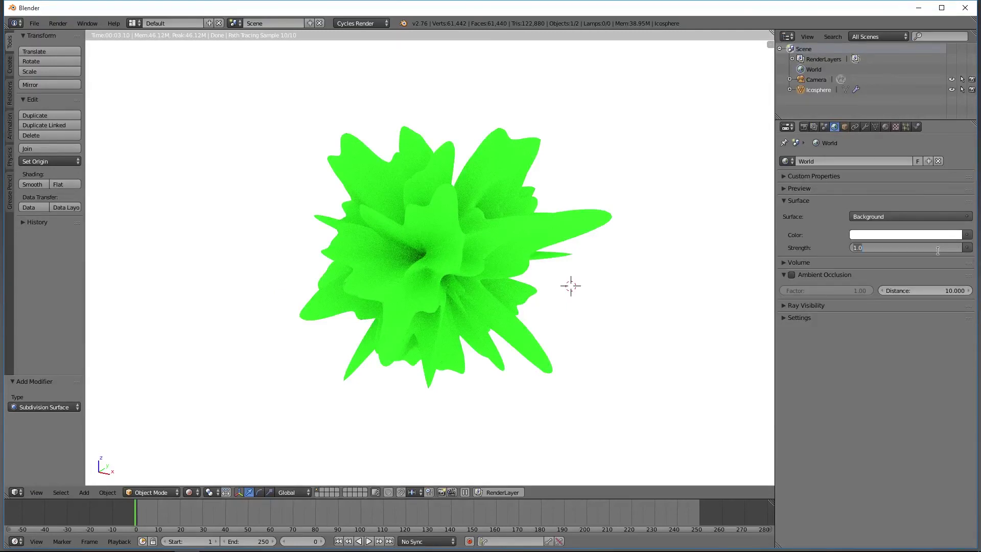
text(0)
key(Return)
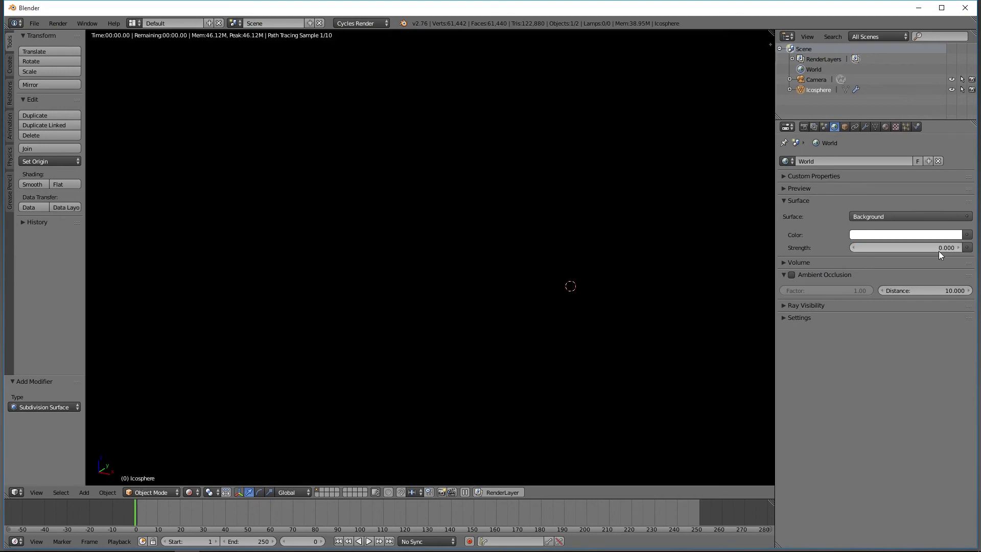
click(939, 250)
text(0.1)
key(Return)
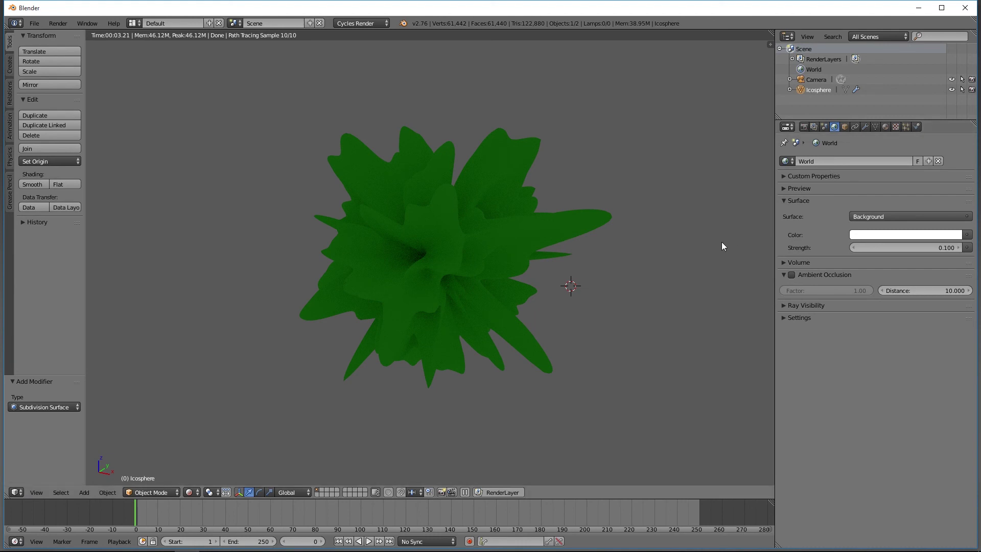
scroll(719, 241, down, 5)
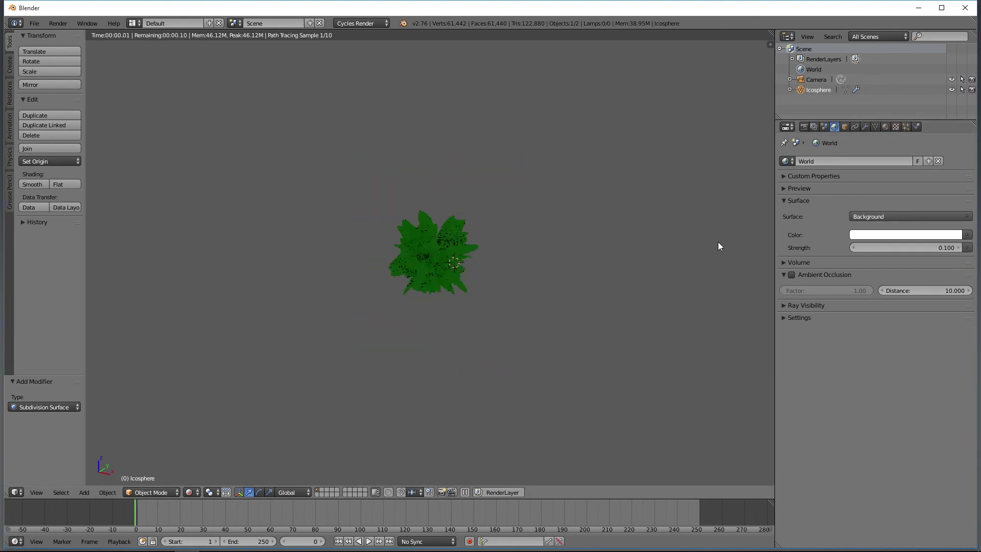
scroll(718, 241, up, 4)
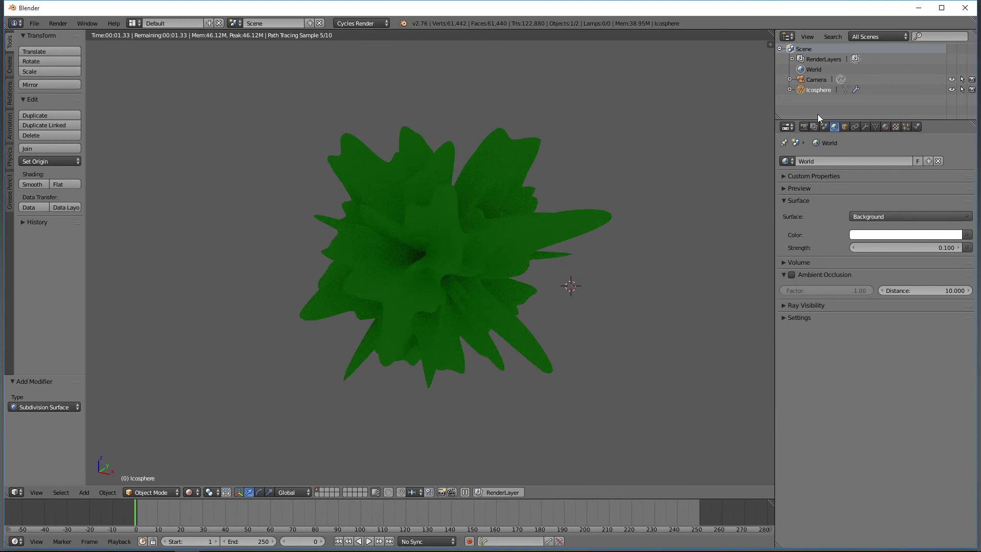
Add a mesh plane to the scene
click(81, 494)
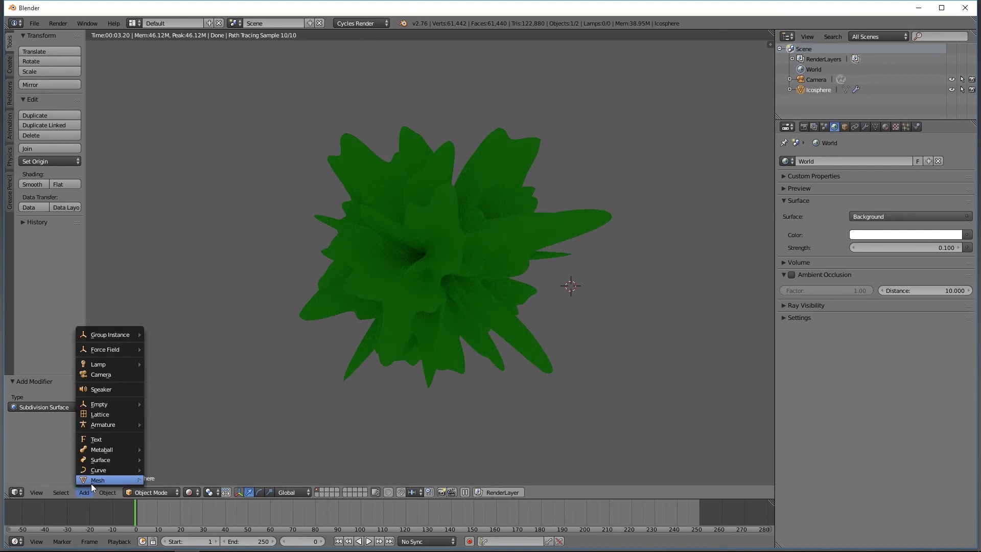
mouse_move(94, 481)
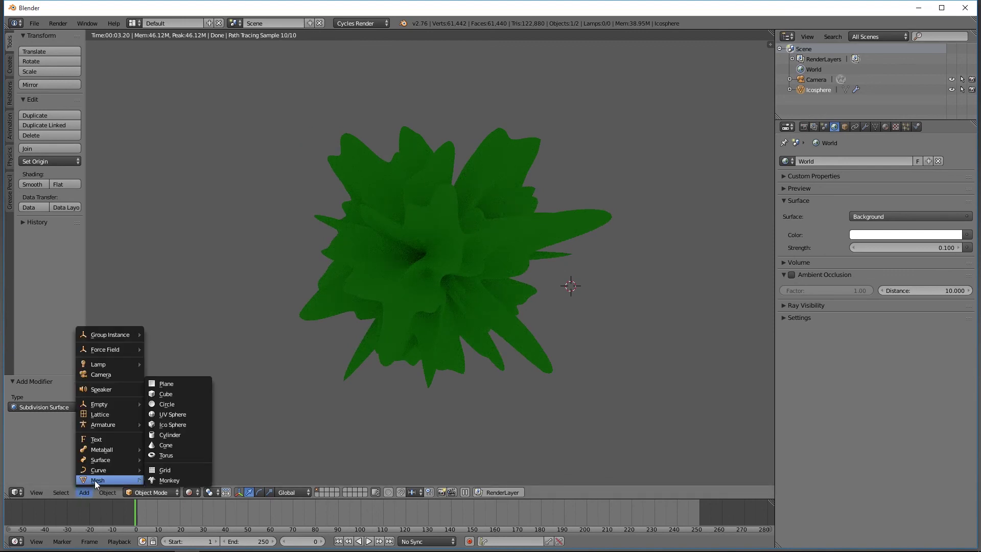
click(186, 386)
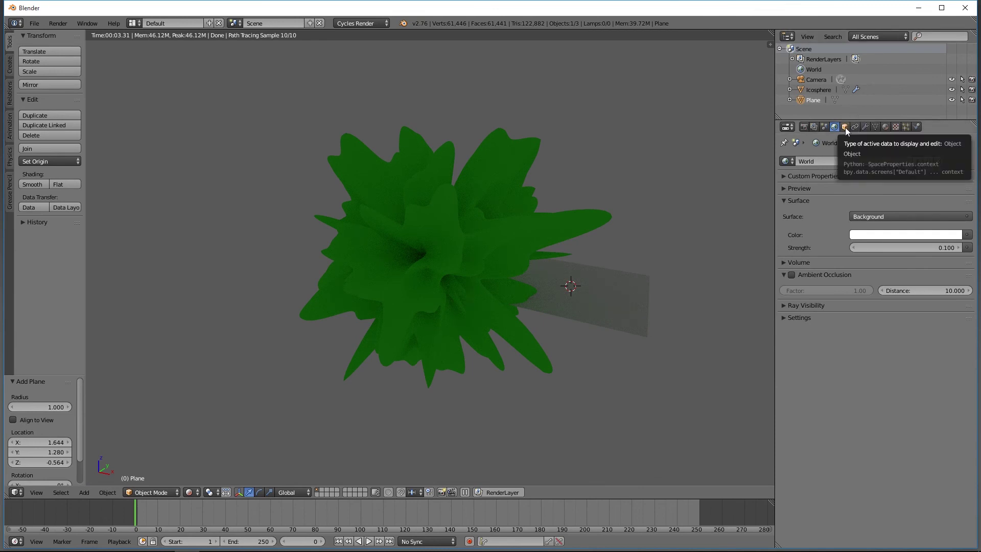
Scale the plane to 50 in X and Y, then look through the camera
click(845, 127)
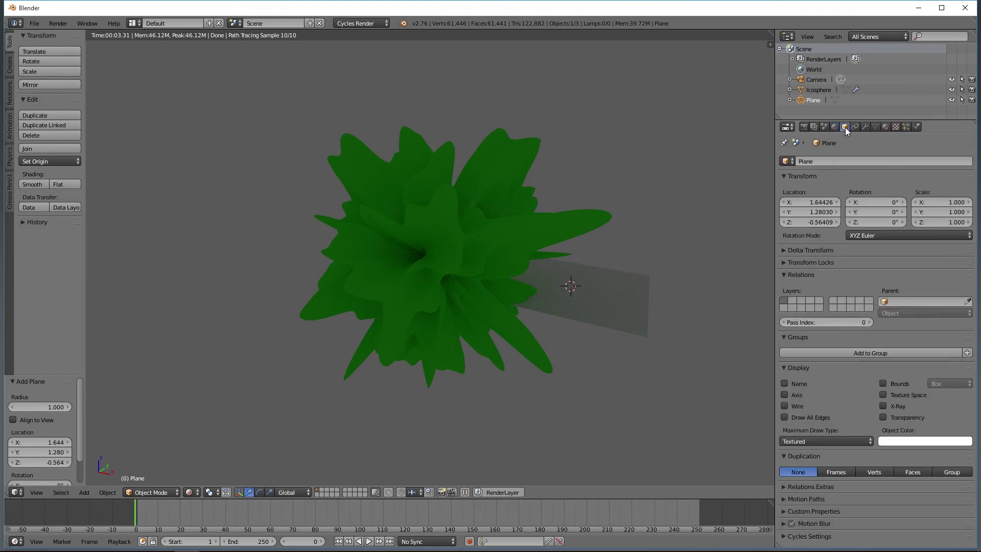
click(949, 198)
text(50)
key(Tab)
text(50)
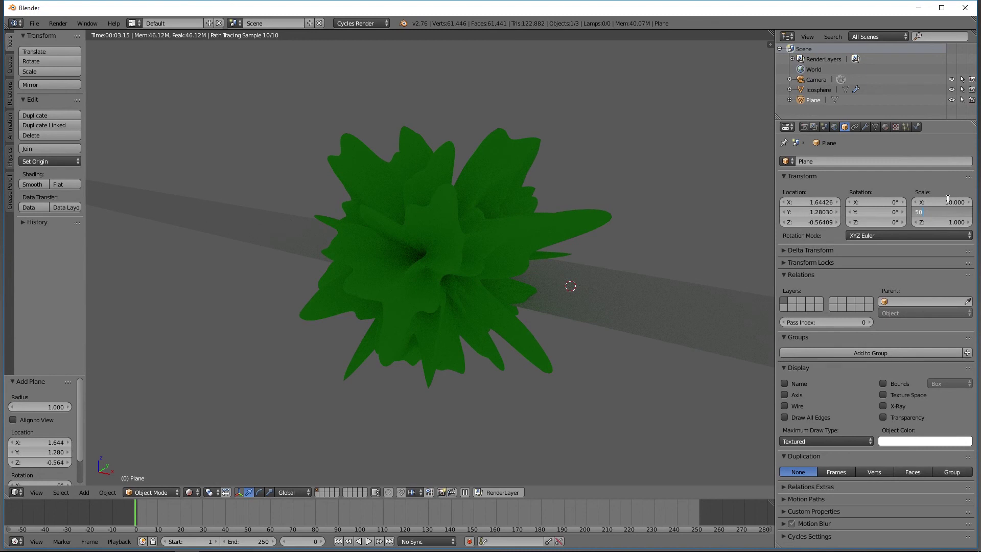
key(Tab)
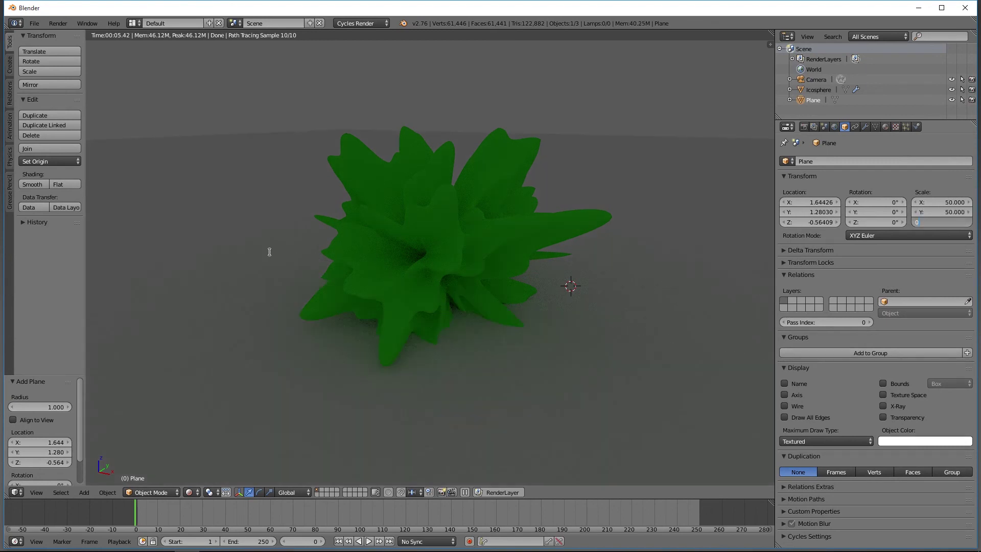
click(679, 317)
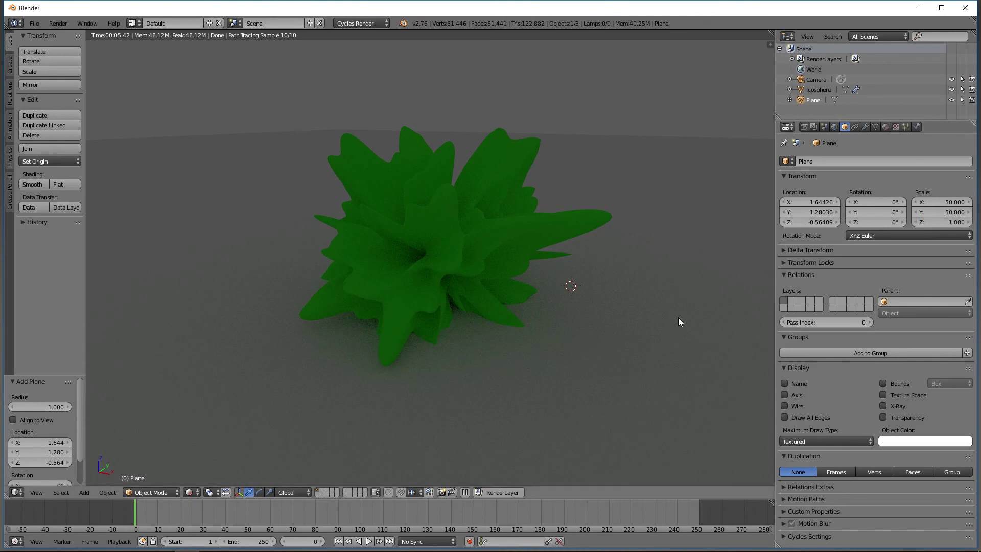
click(653, 317)
key(KP_0)
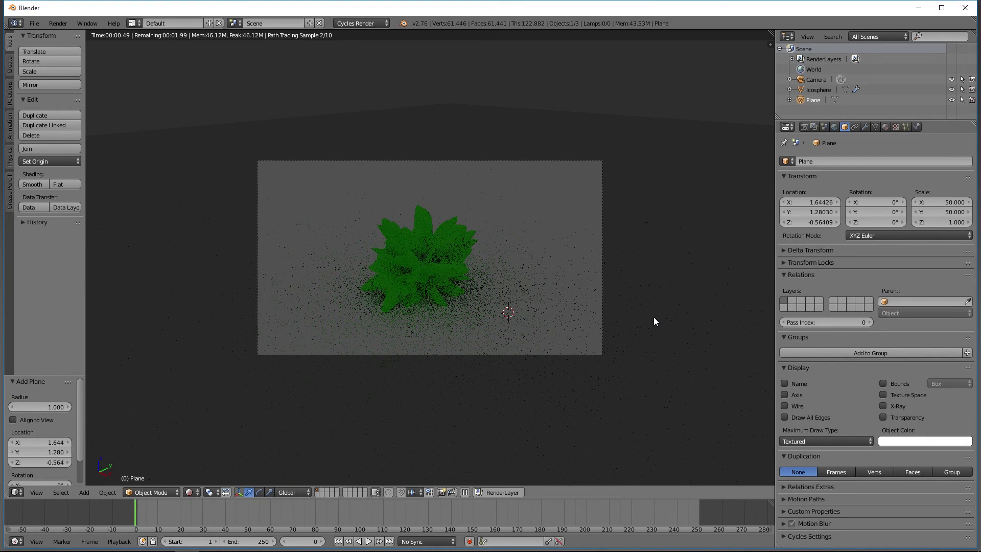
Zoom the camera view and switch viewport shading to Material Preview
scroll(654, 318, up, 2)
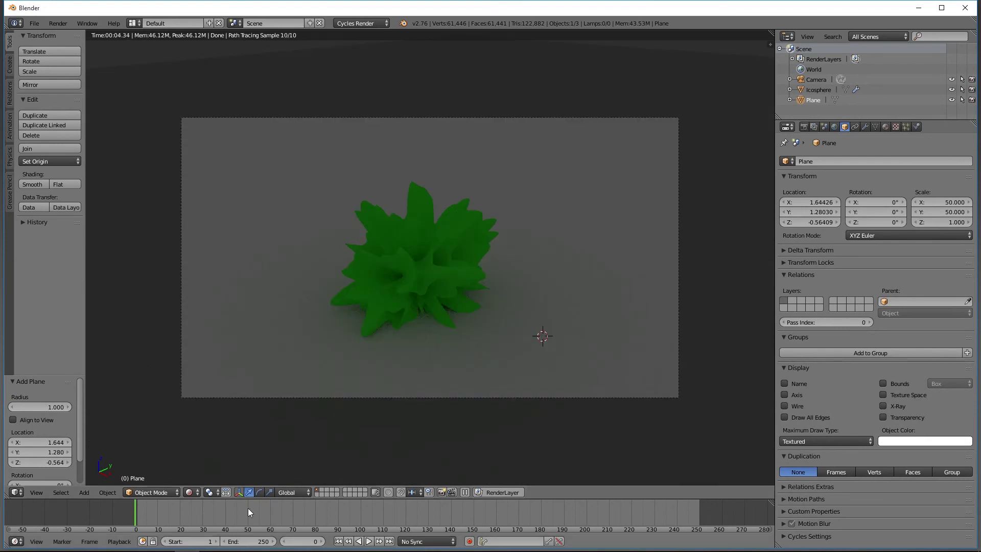
click(198, 492)
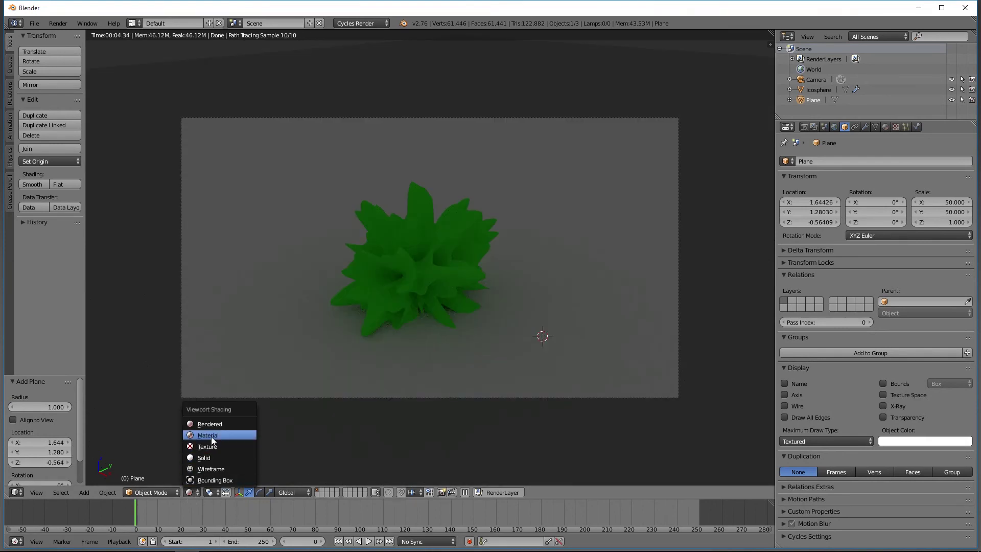
click(211, 437)
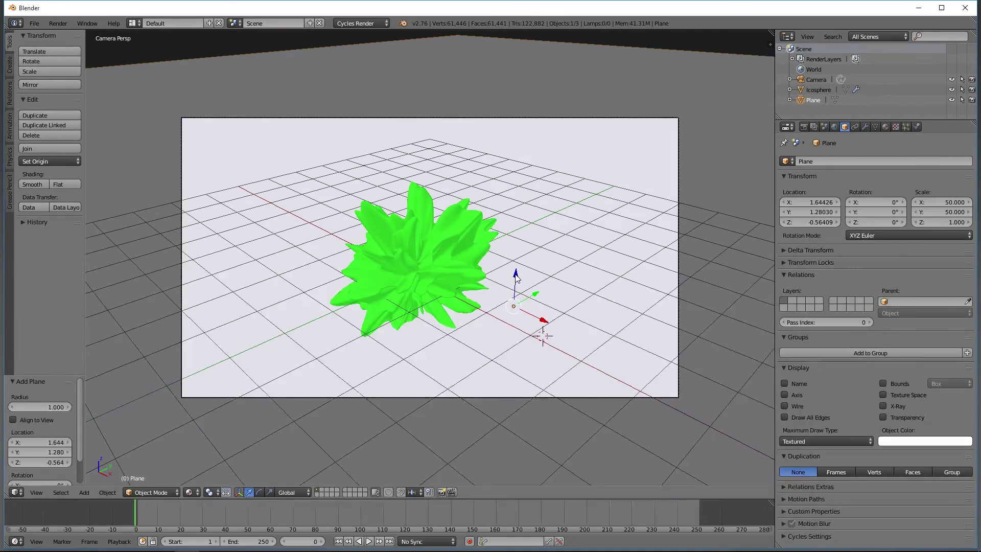
Lower the floor plane to about Z −1.96, checking in Right Ortho, then return to camera view
drag(515, 276, 510, 320)
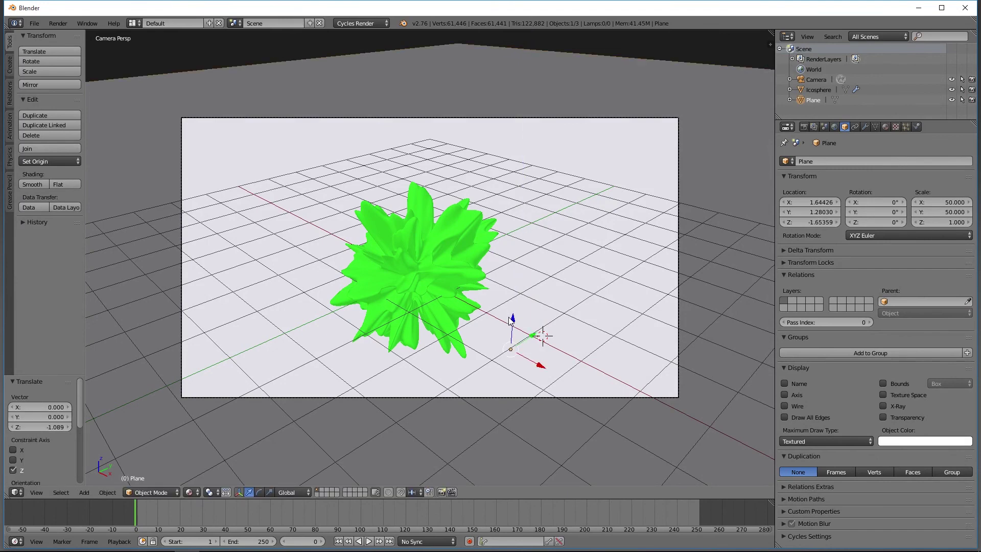
key(KP_3)
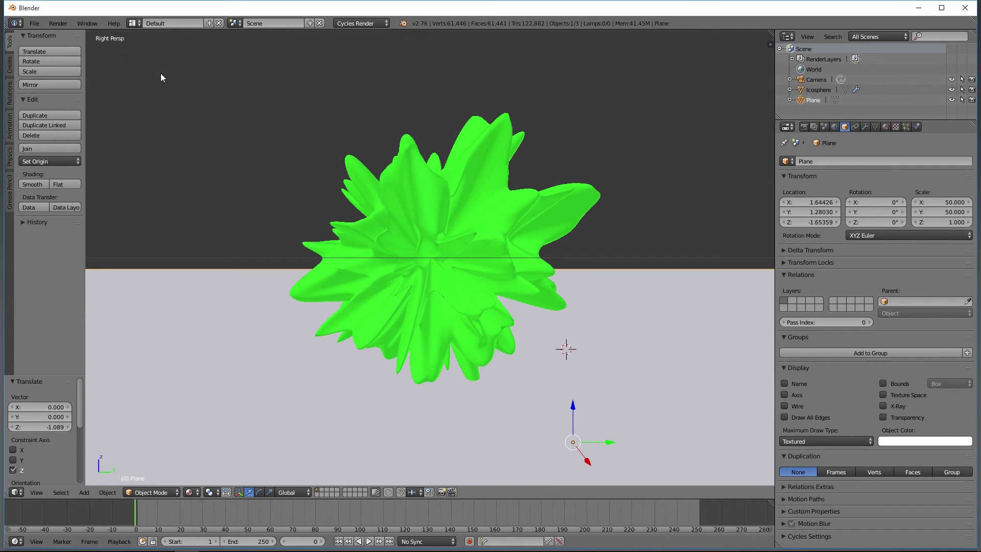
key(KP_5)
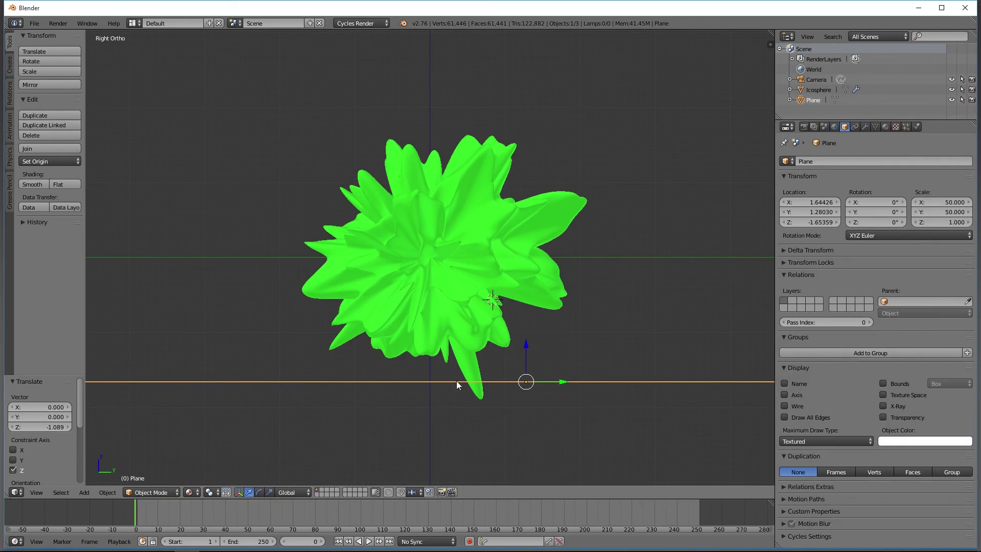
drag(526, 344, 526, 366)
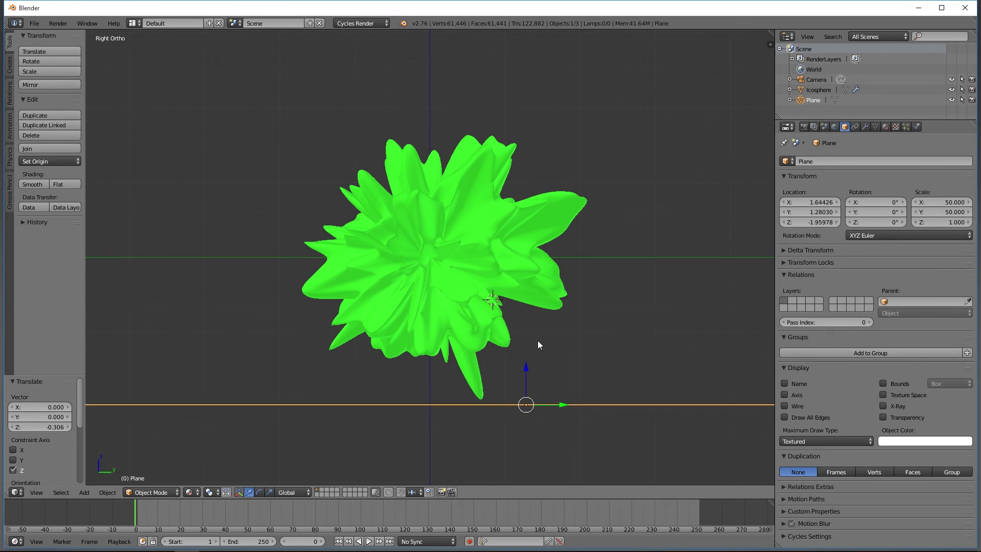
key(KP_0)
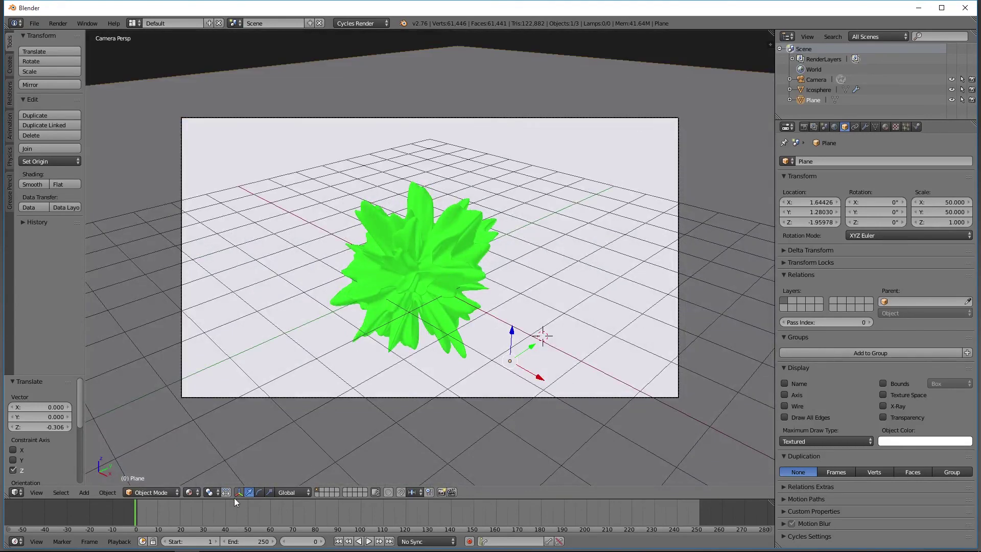
click(195, 493)
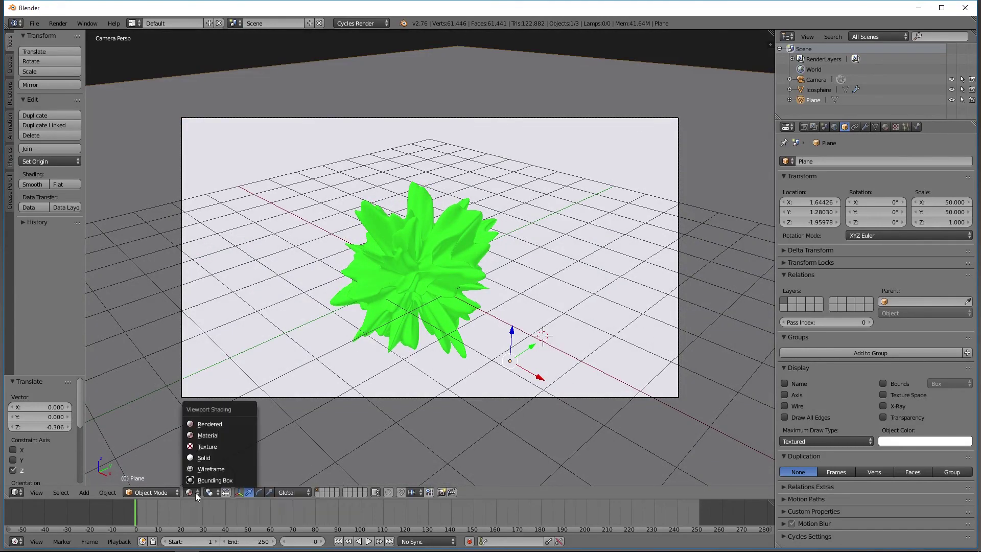
click(215, 424)
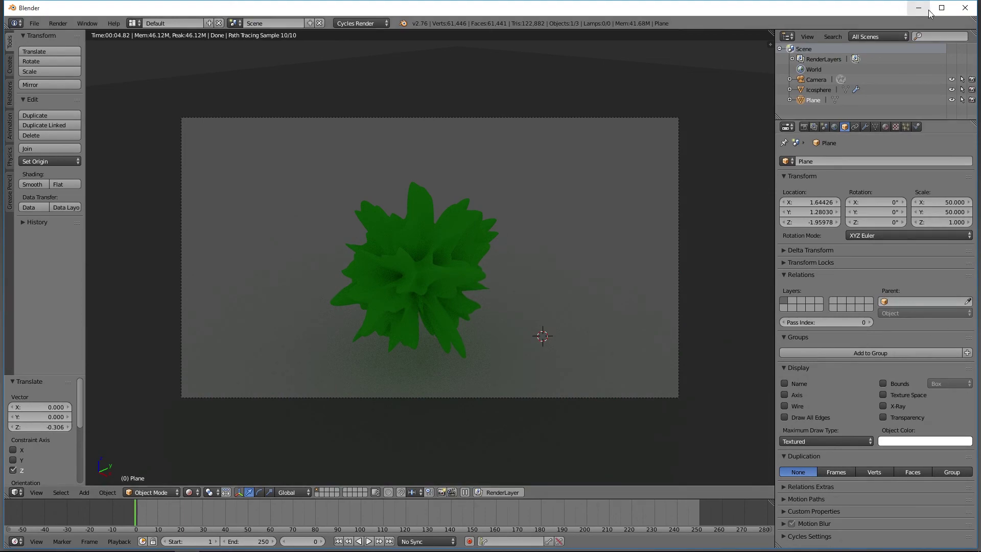
click(919, 8)
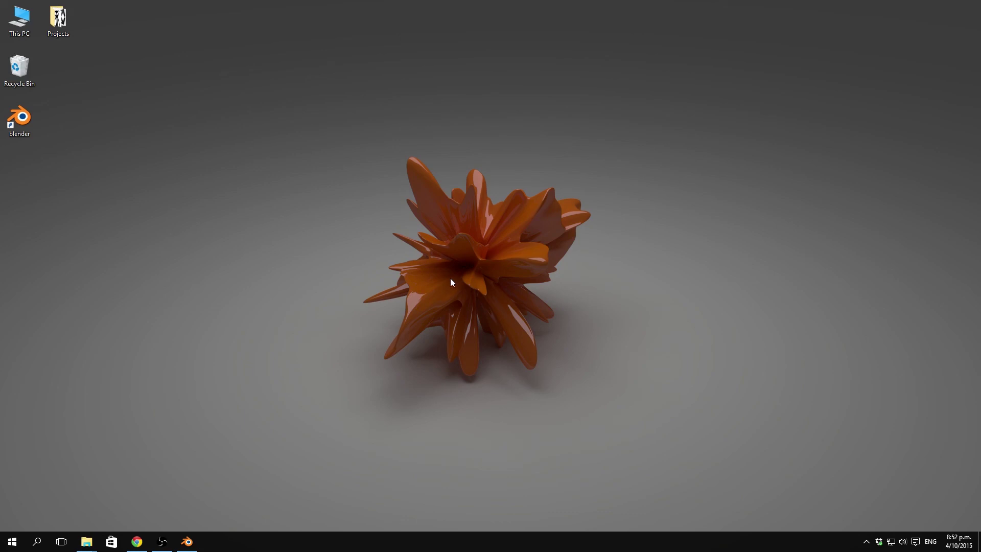
click(187, 541)
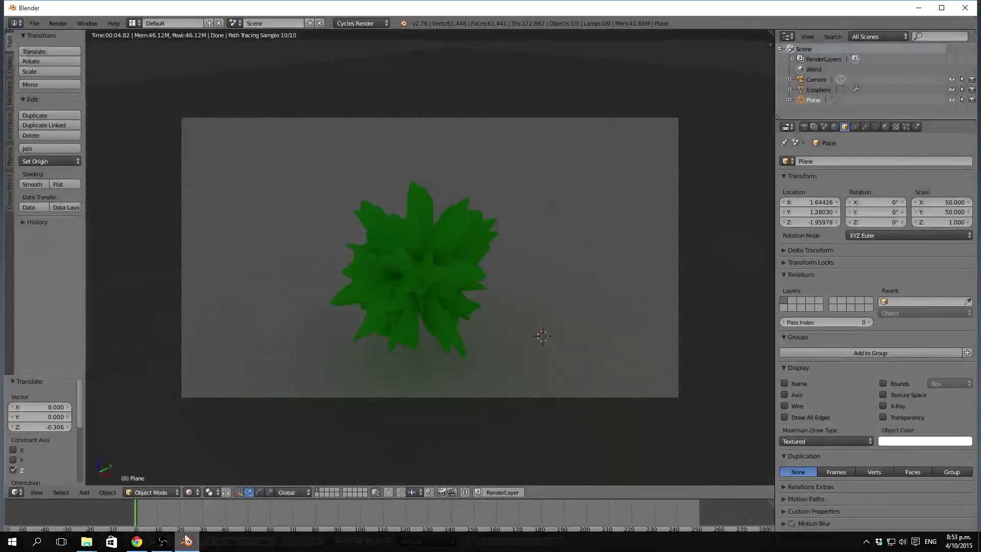
click(191, 493)
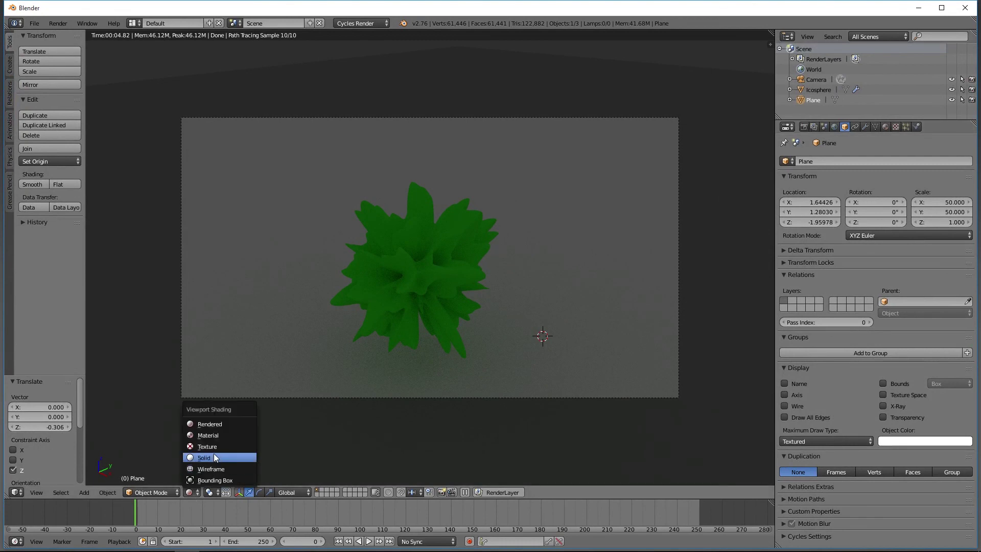
click(215, 435)
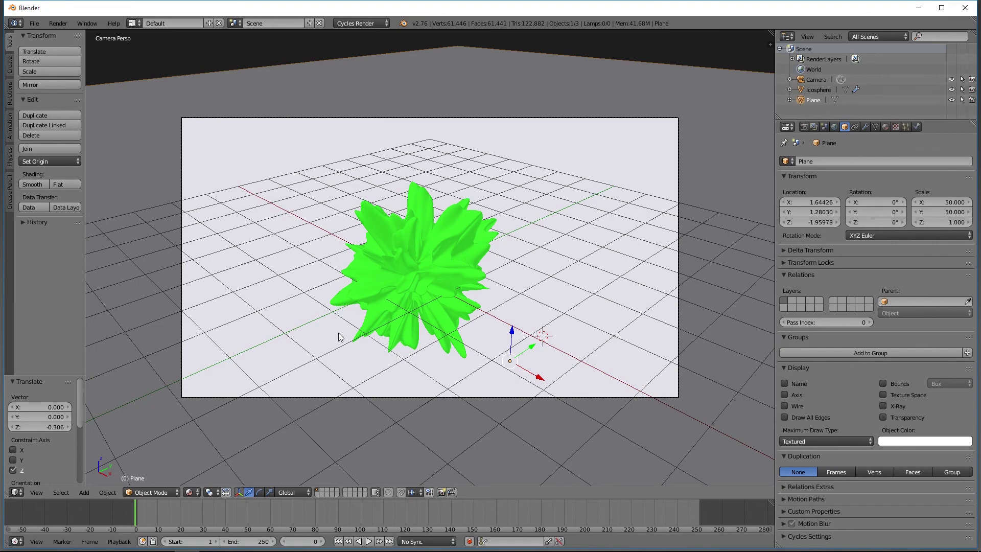
Place the 3D cursor at the blob's centre in Right Ortho view
key(KP_3)
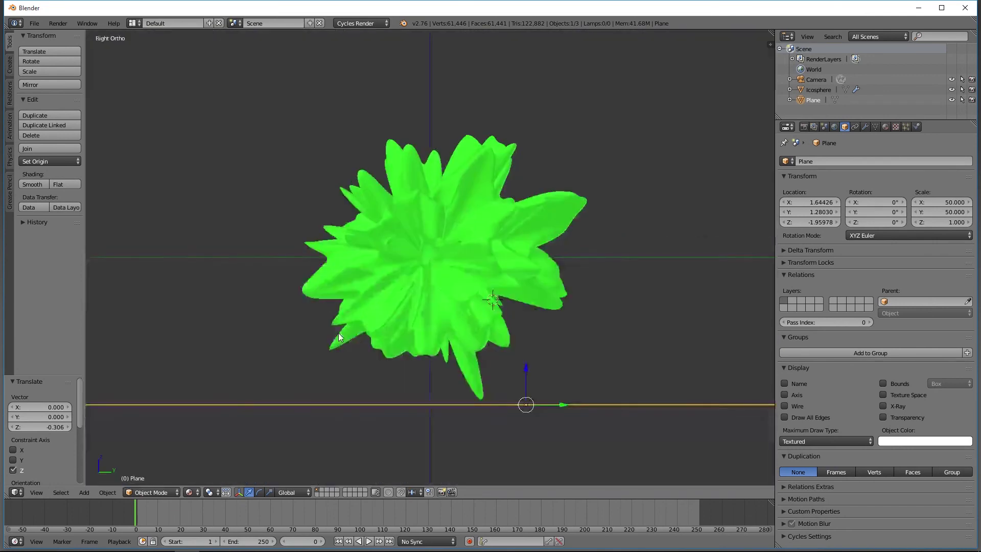
scroll(339, 337, down, 10)
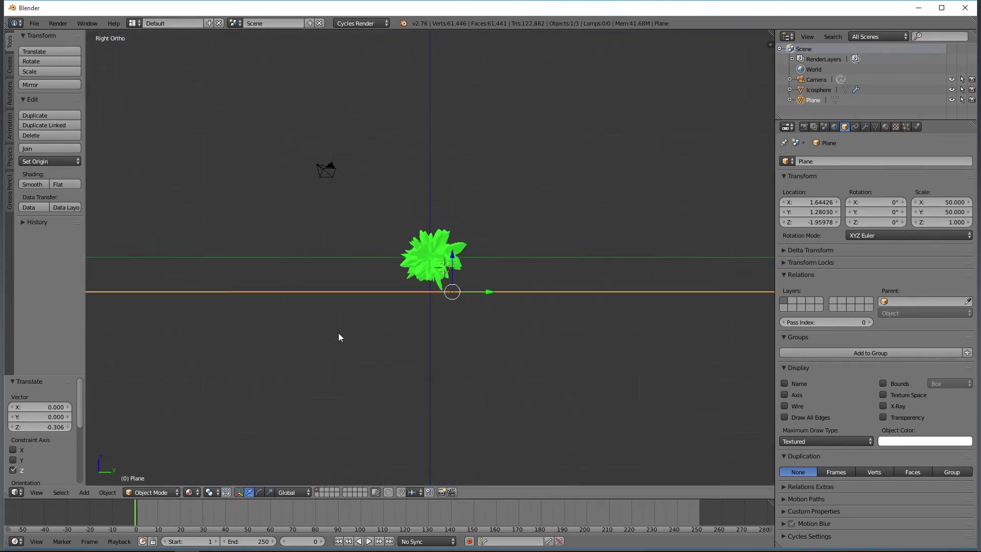
scroll(339, 336, up, 9)
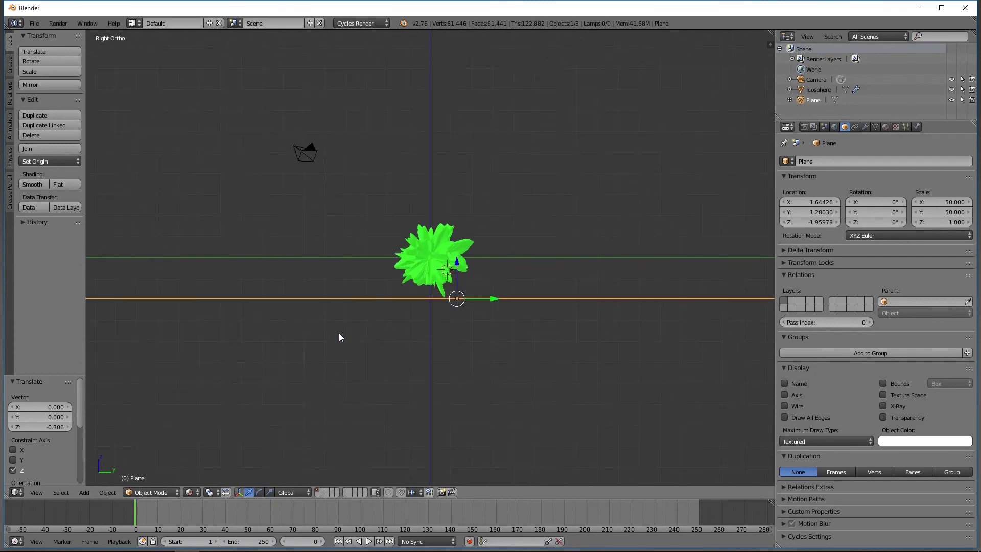
click(429, 322)
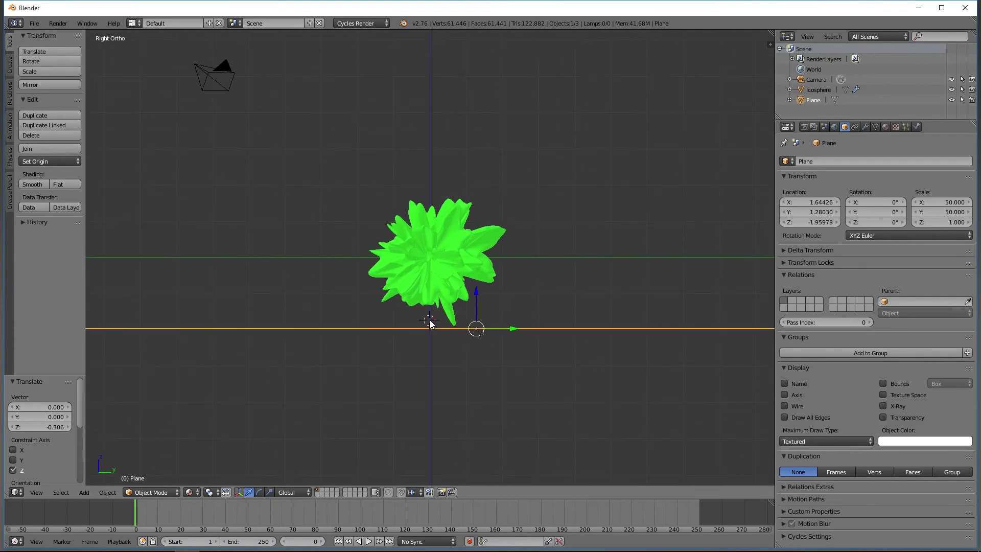
click(431, 259)
Add a second plane, Plane.001, at the 3D cursor
click(85, 492)
mouse_move(112, 480)
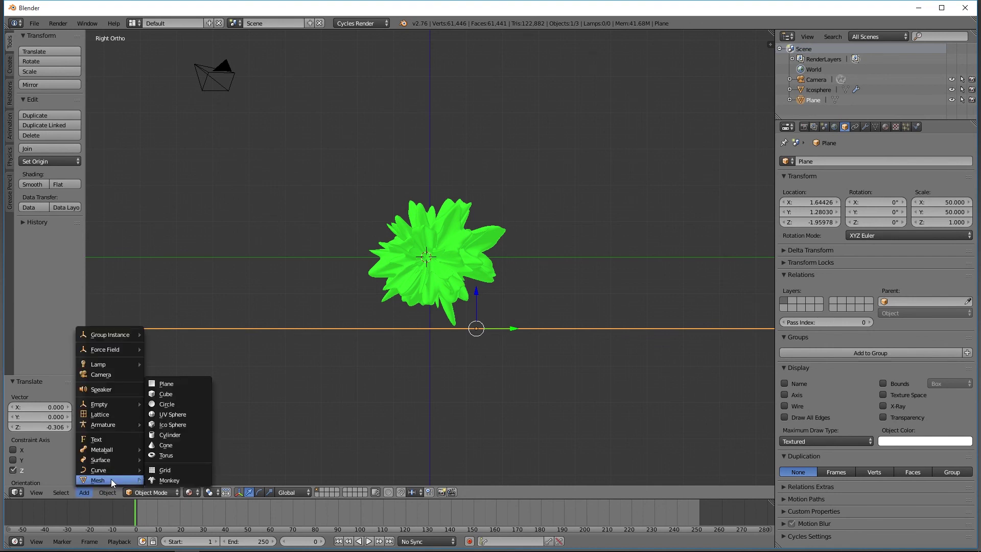
click(169, 382)
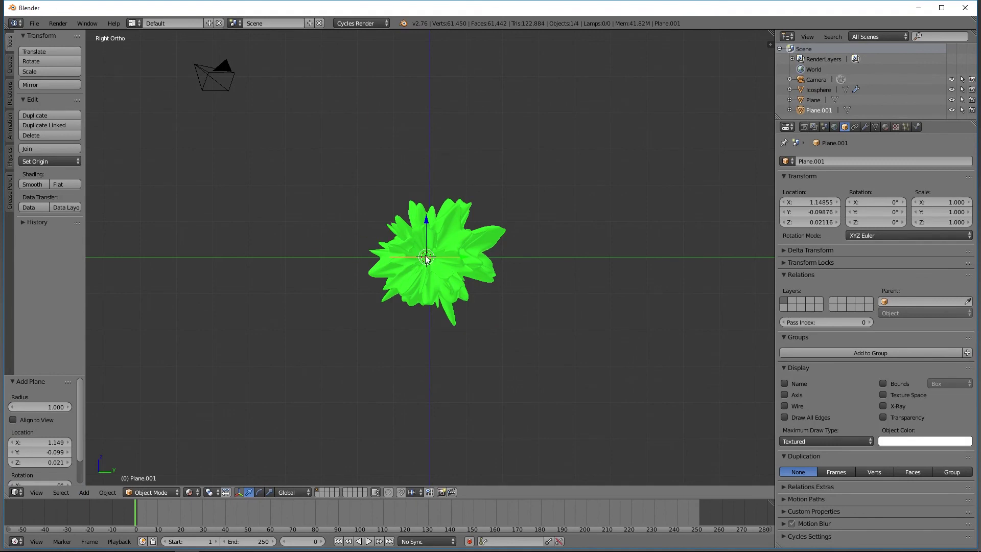
Scale Plane.001 to 10 in X and 5 in Y
click(949, 203)
text(10)
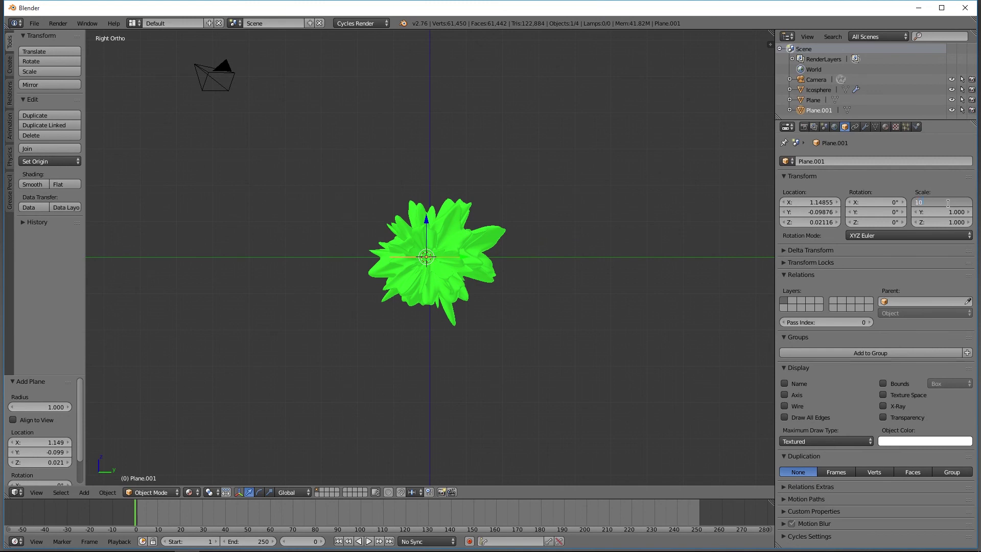
key(Tab)
text(5)
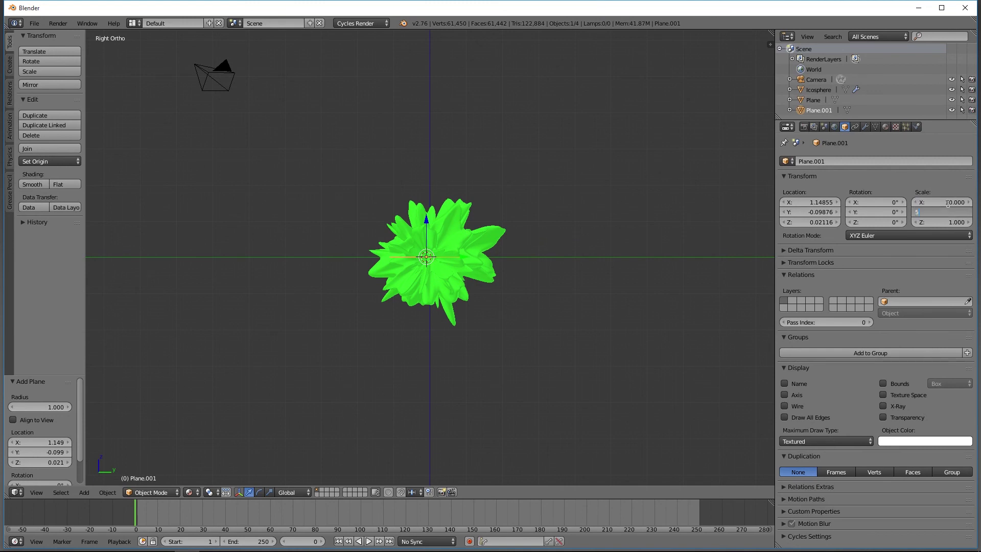
key(Return)
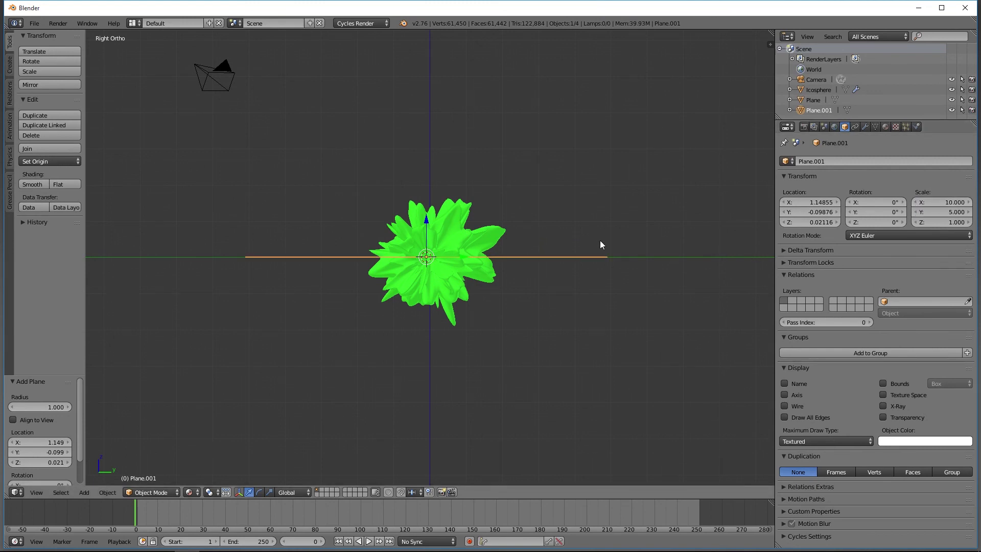
Rotate Plane.001 to about 136° and move it up-left, checking through the camera
key(r)
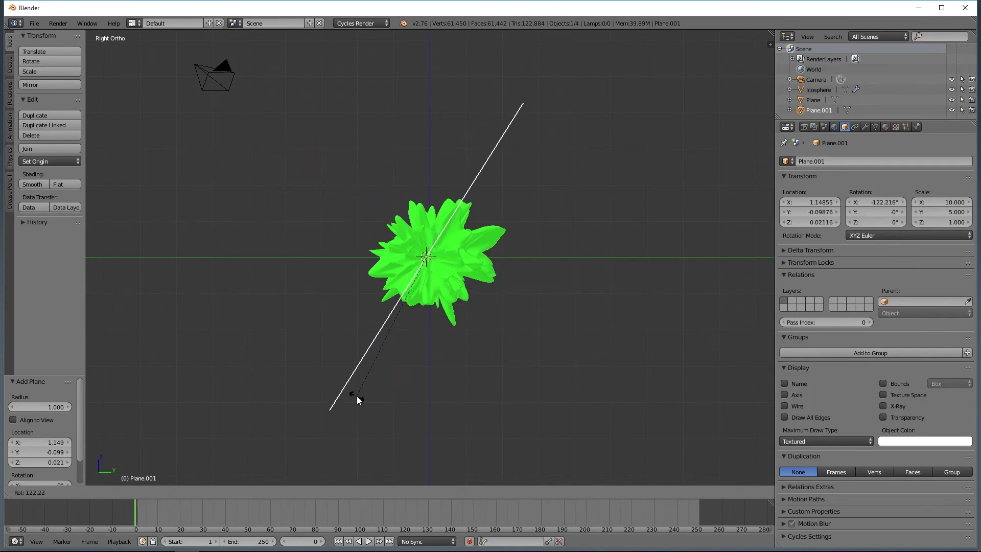
click(324, 380)
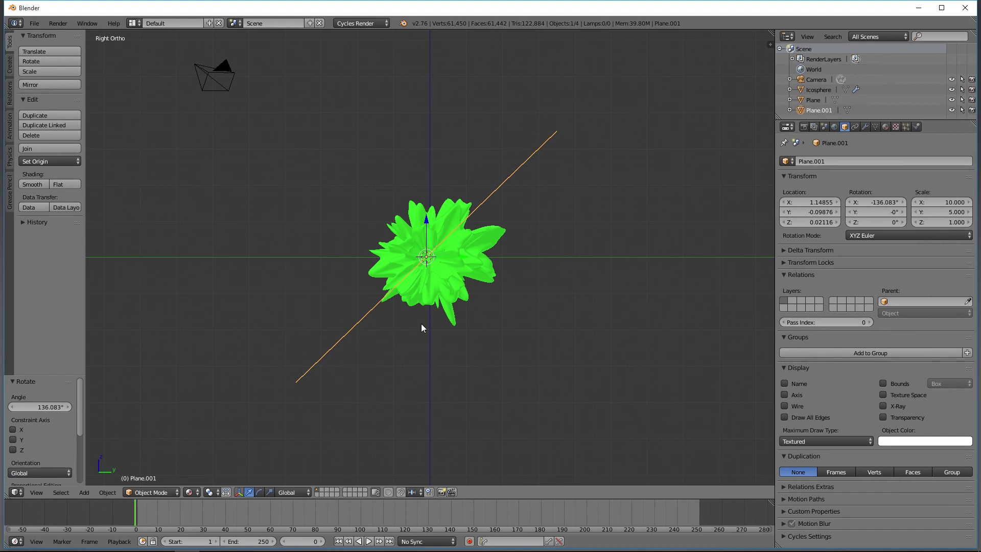
key(g)
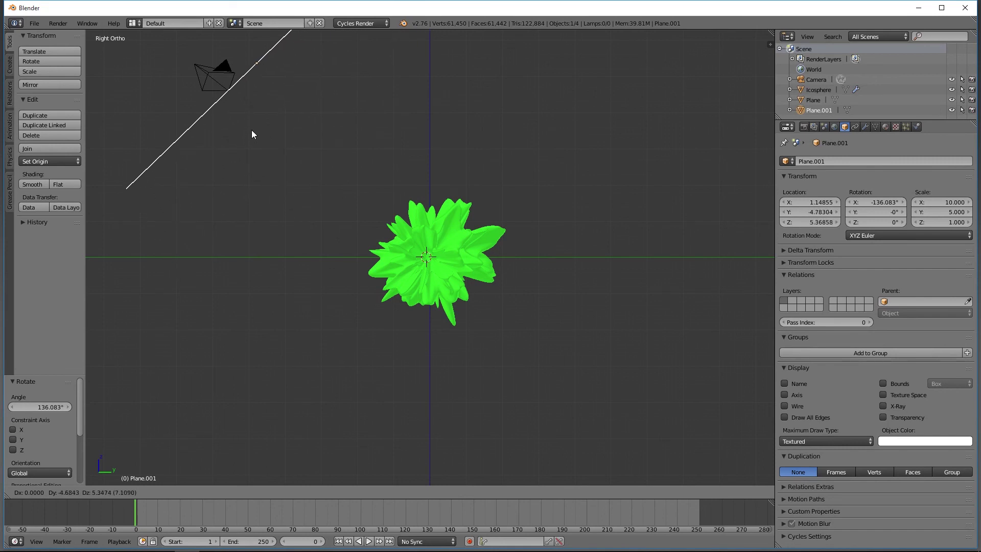
click(252, 134)
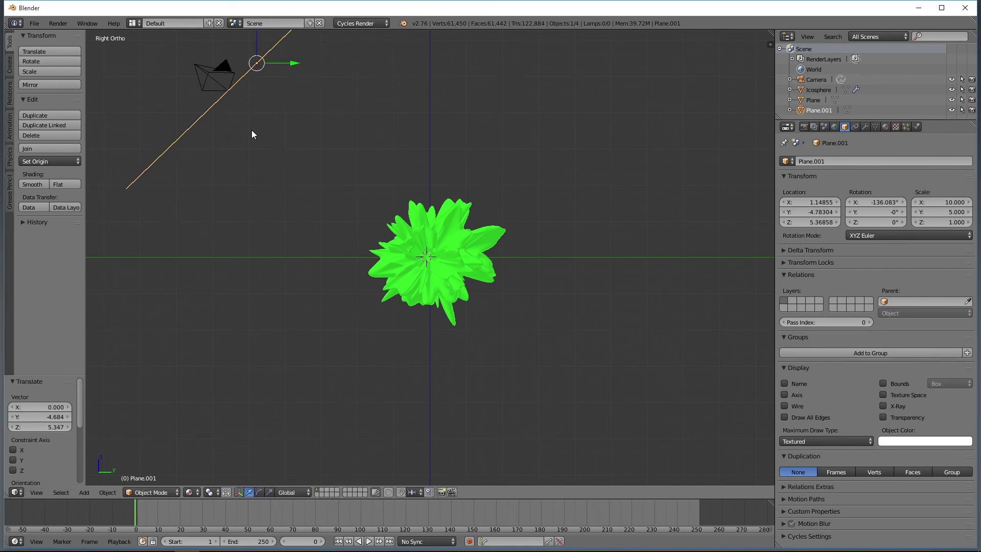
key(KP_0)
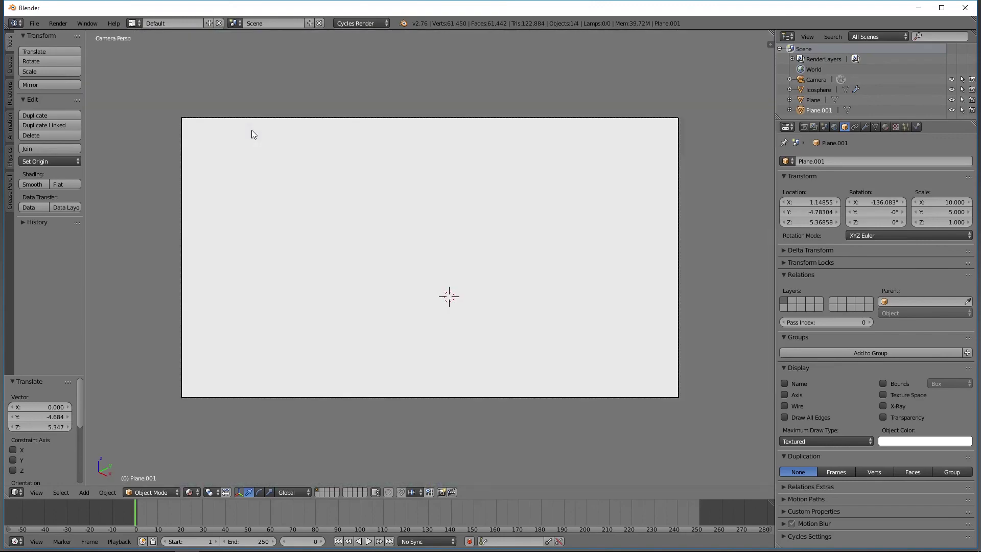
key(KP_0)
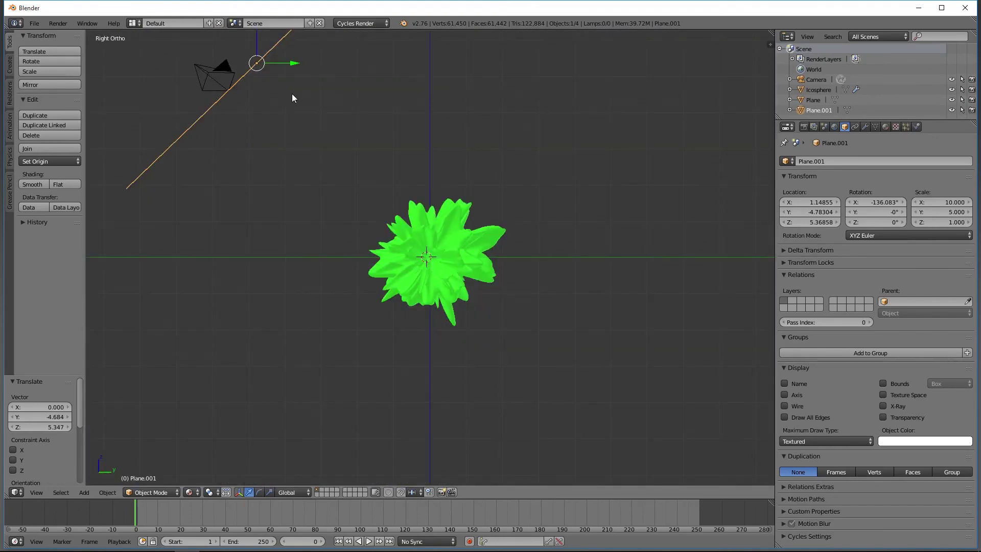
Move Plane.001 further up beside the camera, just outside its view
scroll(294, 94, down, 4)
key(g)
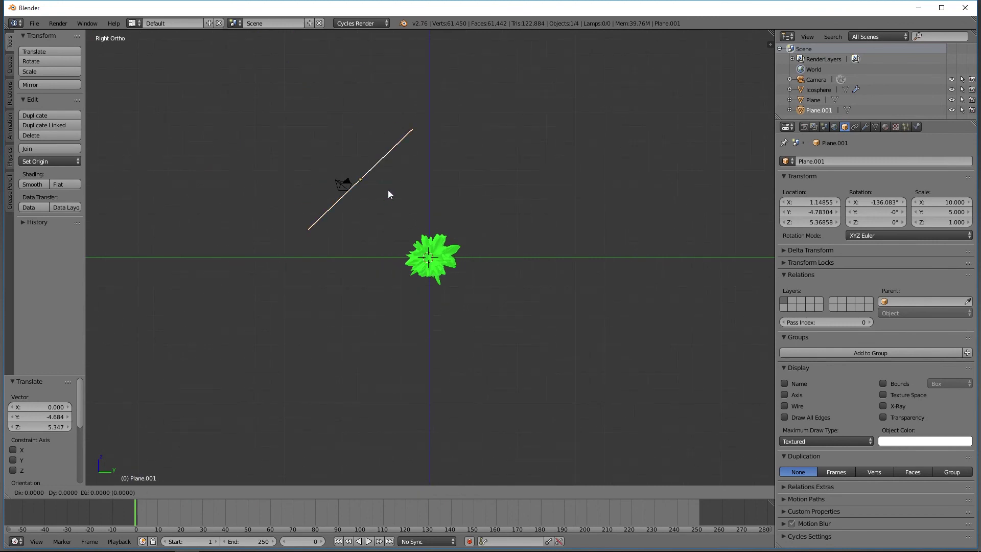
click(354, 167)
key(KP_0)
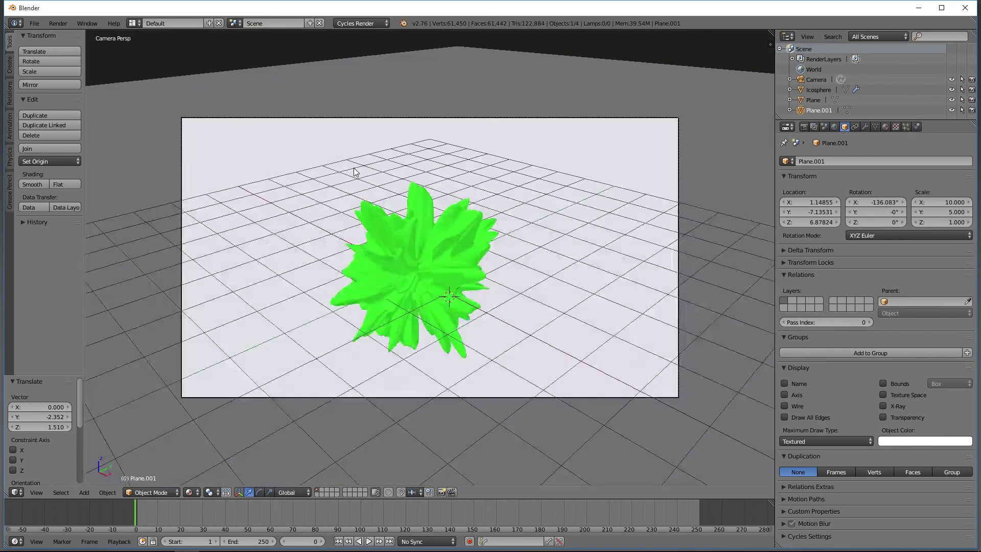
key(KP_0)
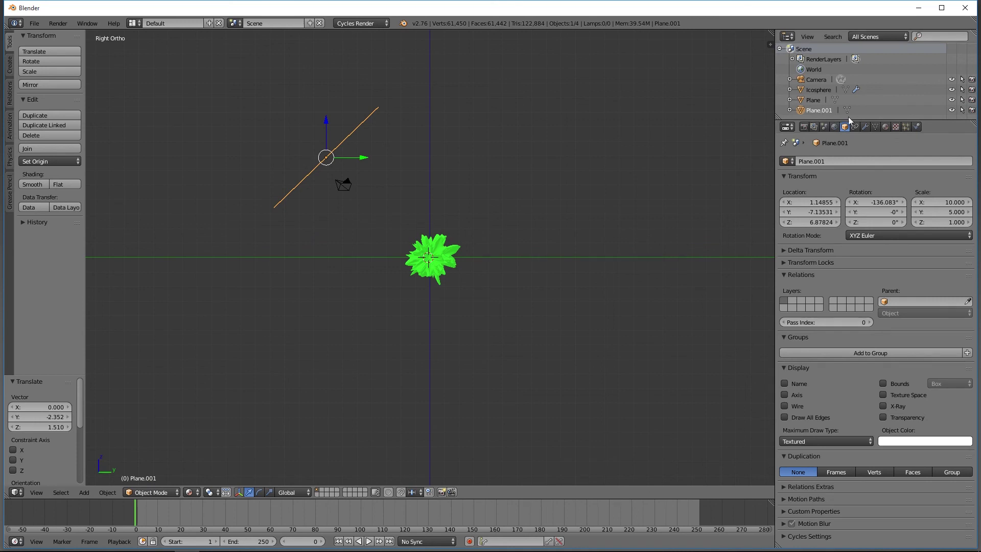
Give the second plane a new Emission material with strength 5
click(885, 127)
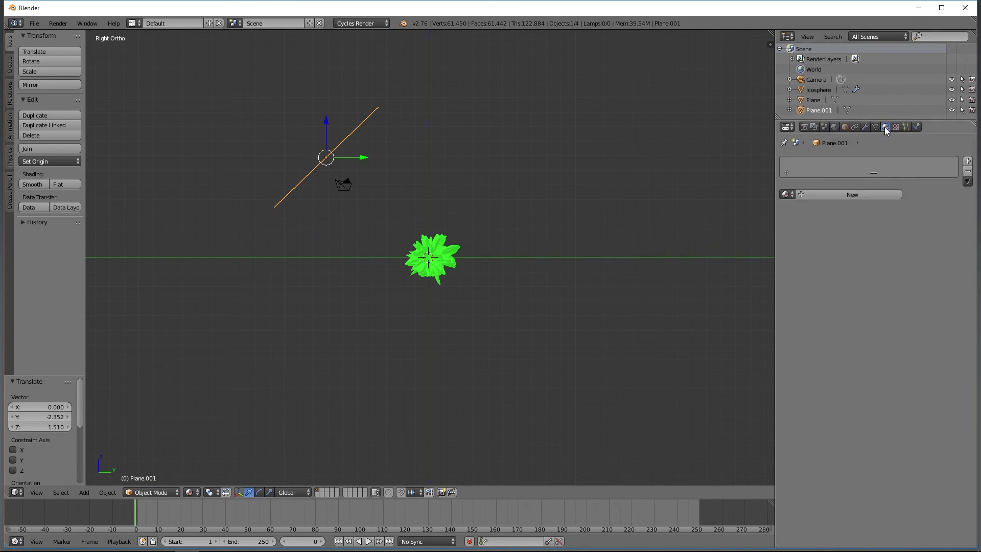
click(841, 195)
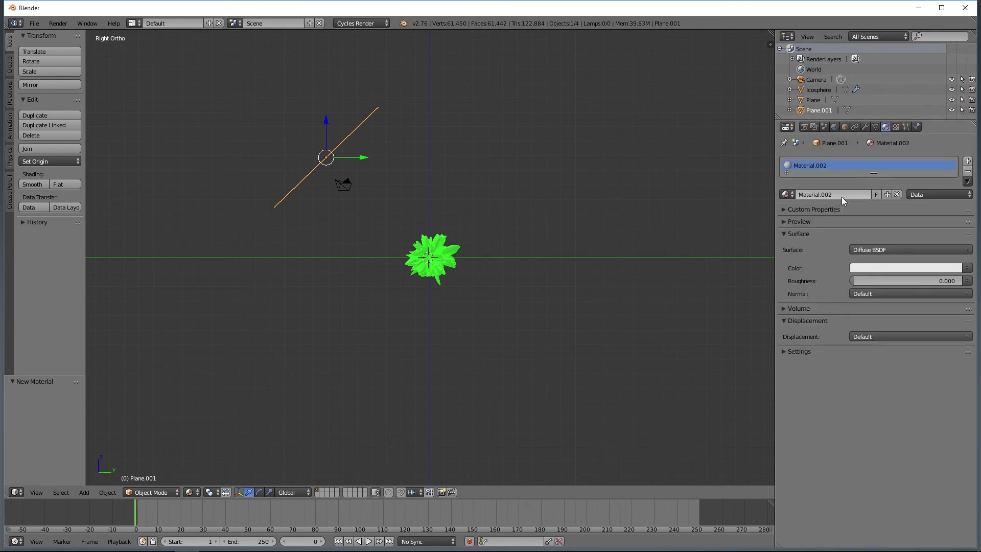
click(877, 250)
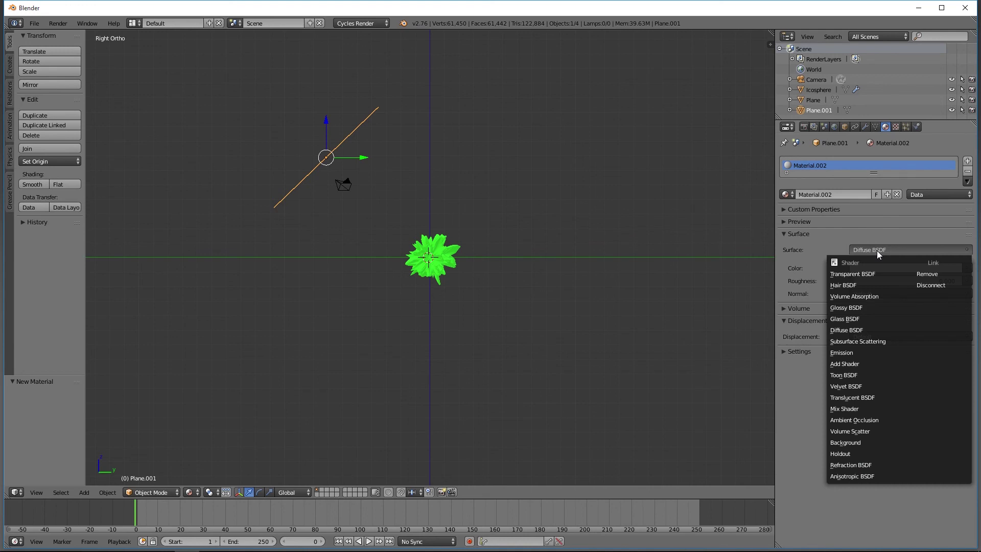
click(850, 352)
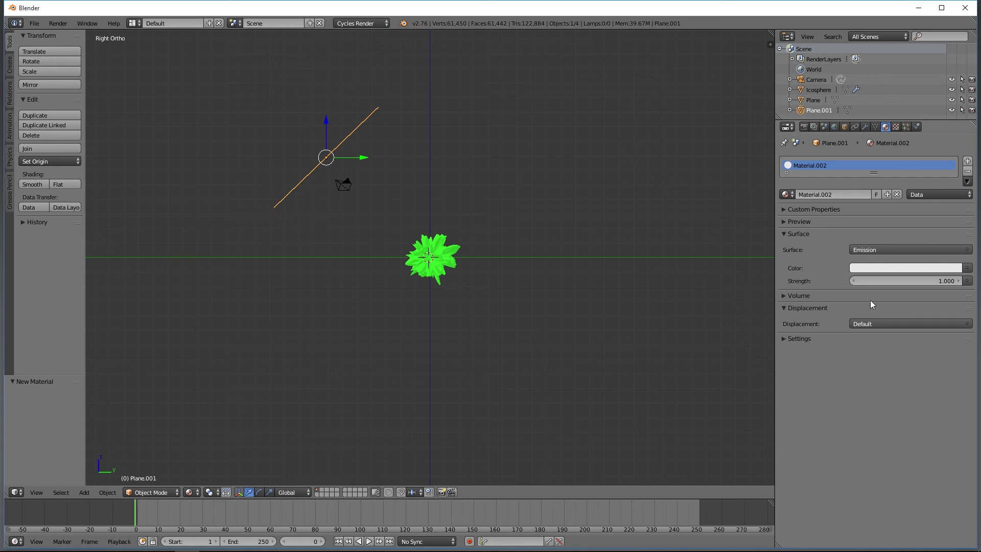
click(938, 282)
text(5)
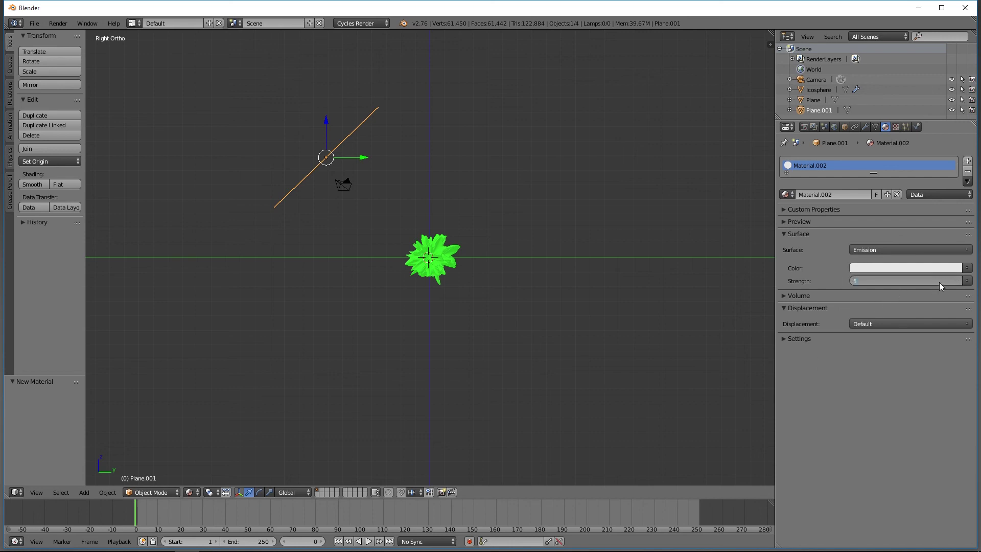
key(Return)
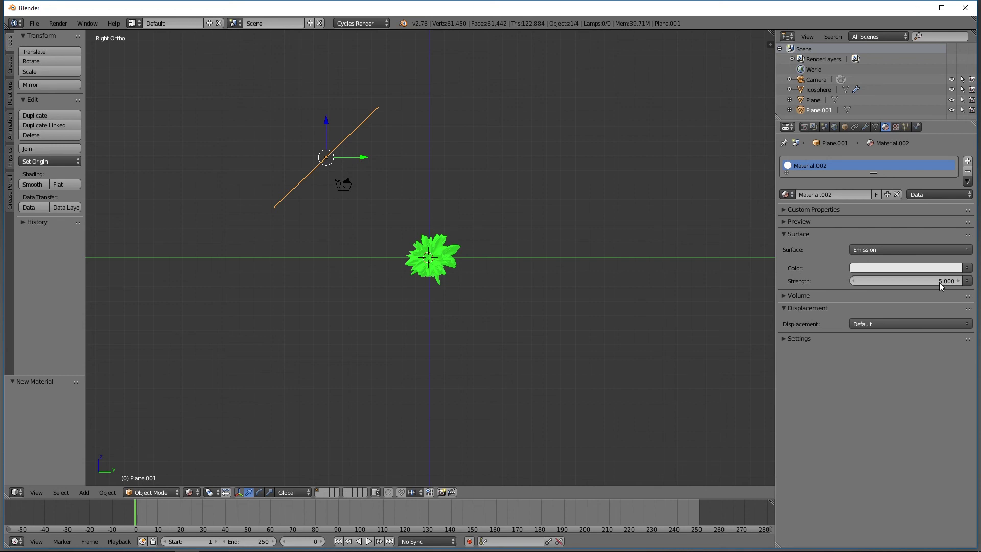
Switch the viewport to Rendered shading and view the scene through the camera
click(191, 492)
click(219, 425)
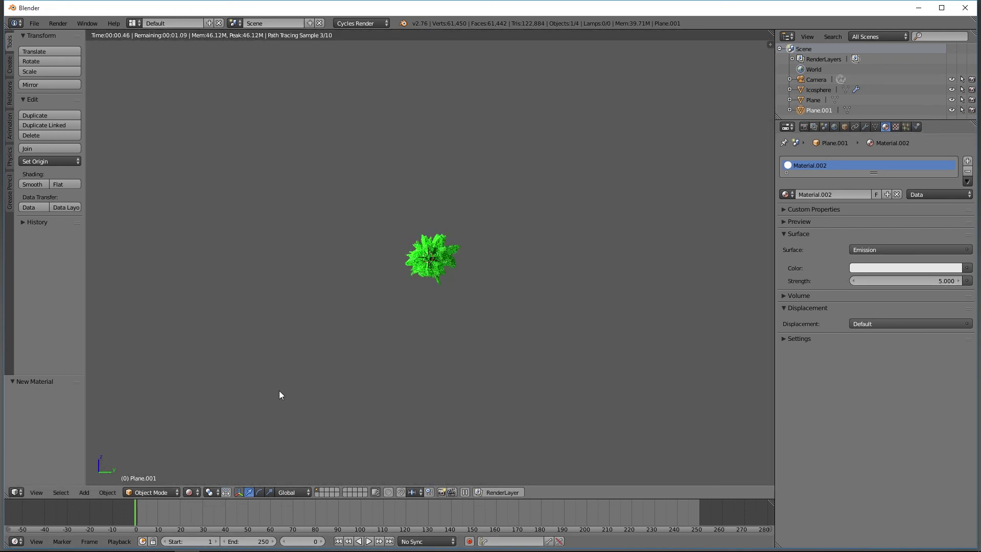
scroll(459, 320, up, 1)
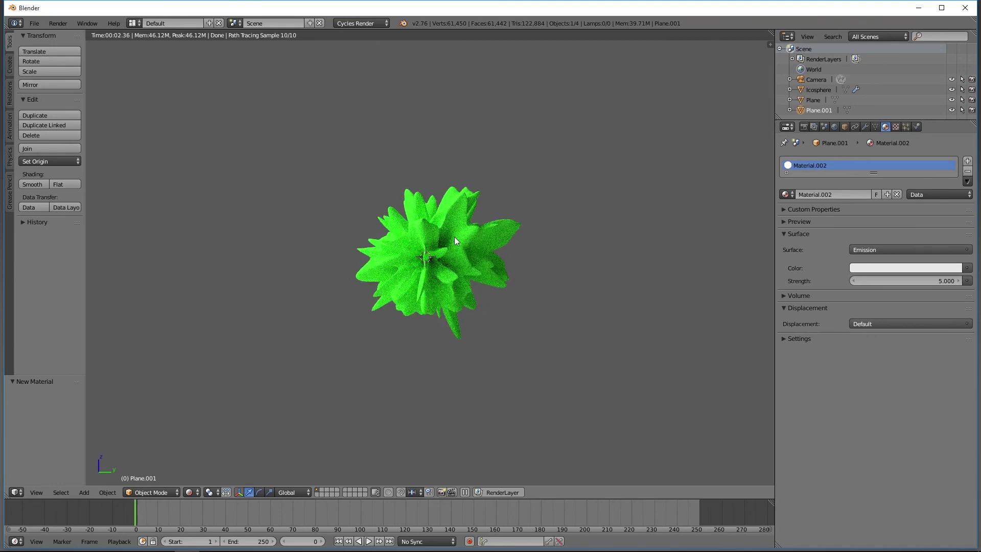
key(KP_0)
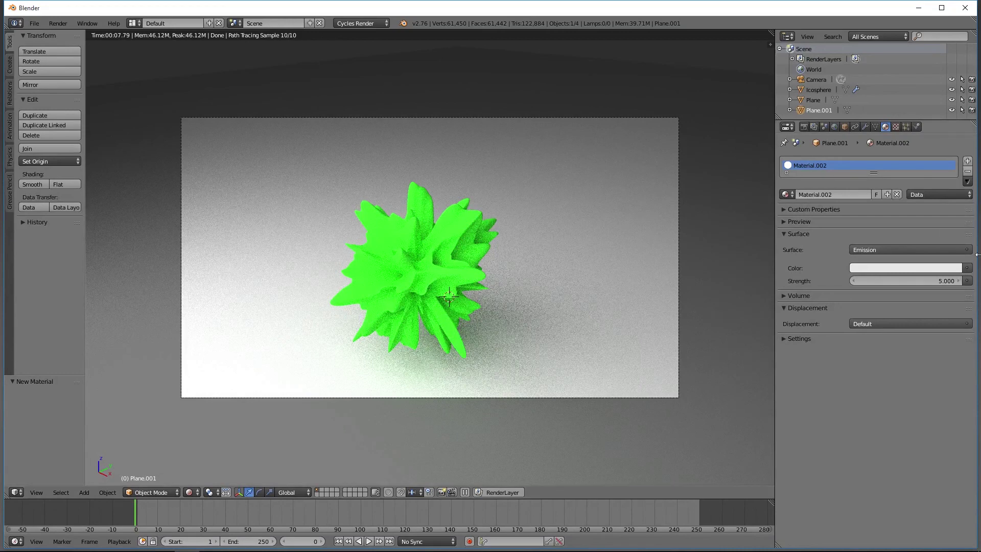
Lower the plane's emission strength to 3, then select the Icosphere to show Material.001
click(944, 282)
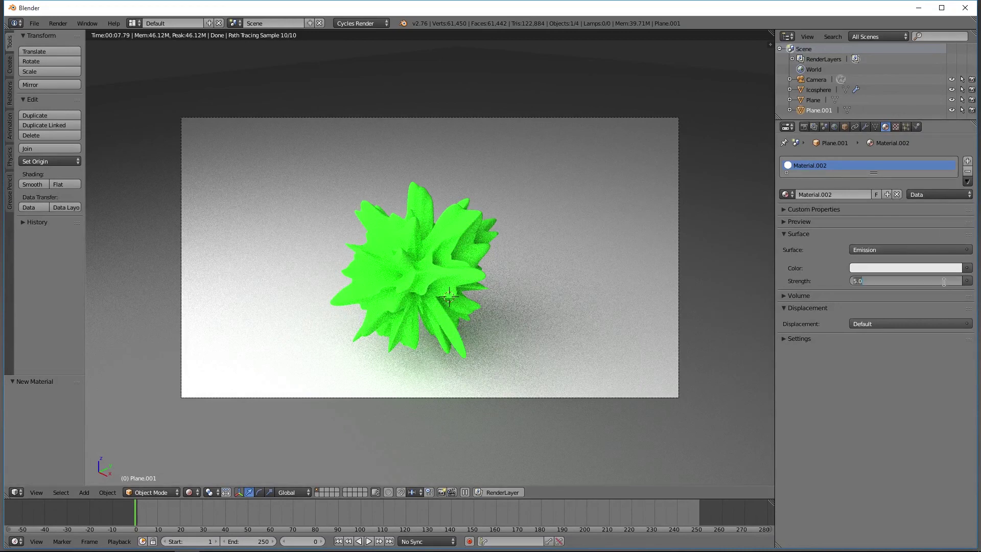
text(3)
key(Return)
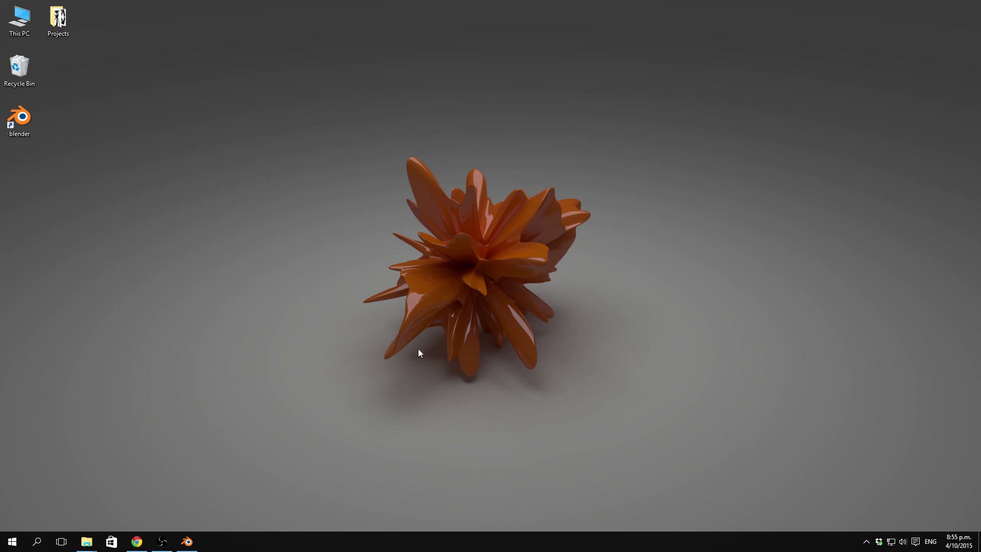
click(187, 541)
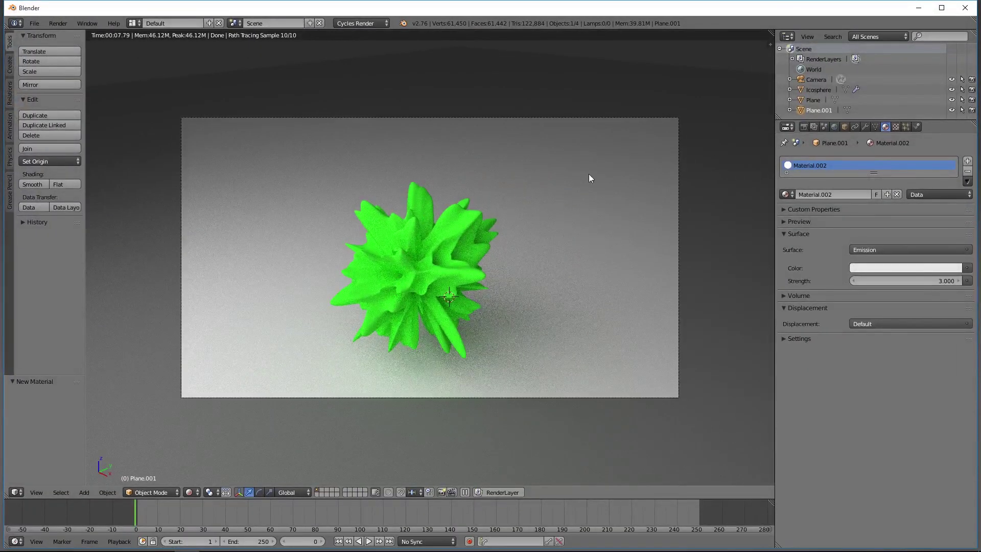
click(818, 91)
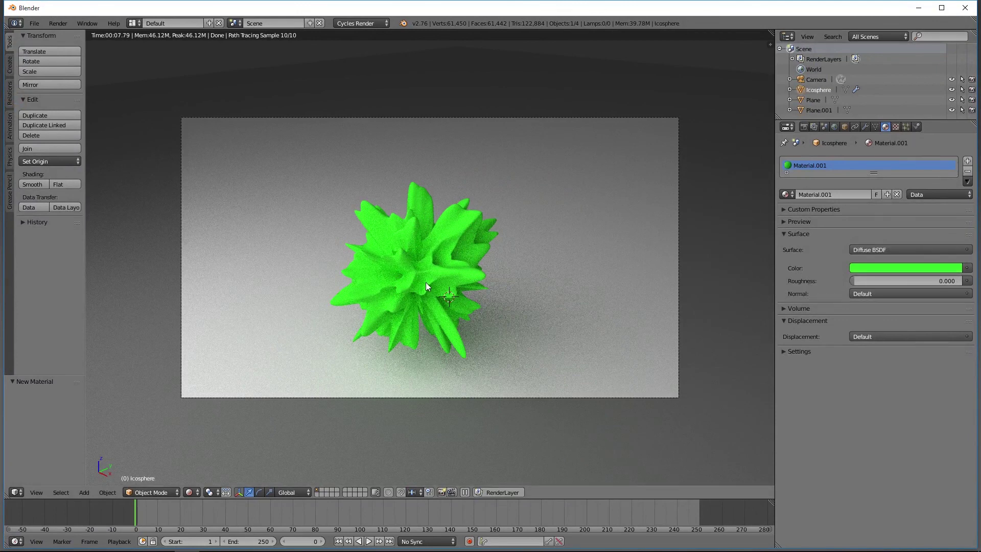
Switch Material.001's surface to a Mix Shader whose first input is a green Diffuse BSDF
click(862, 250)
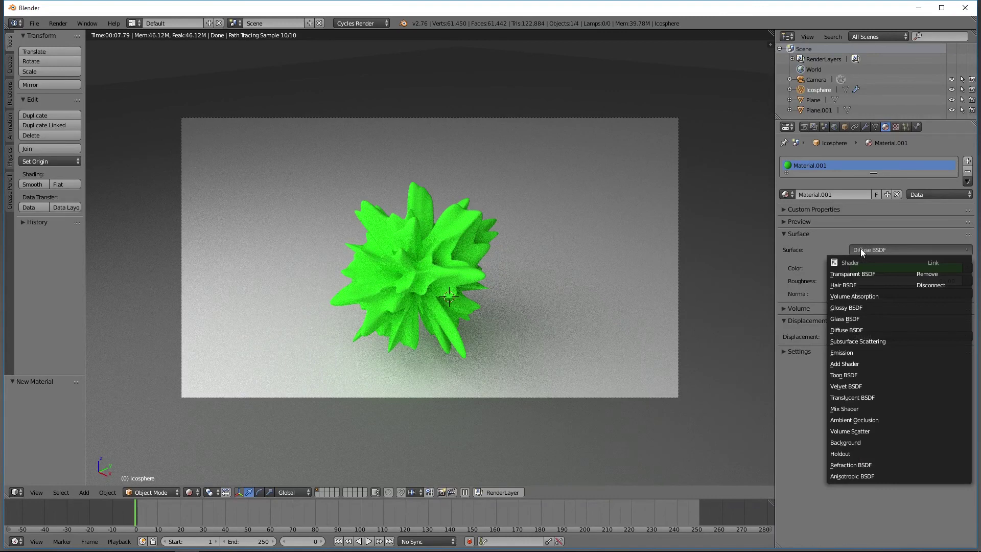
click(850, 408)
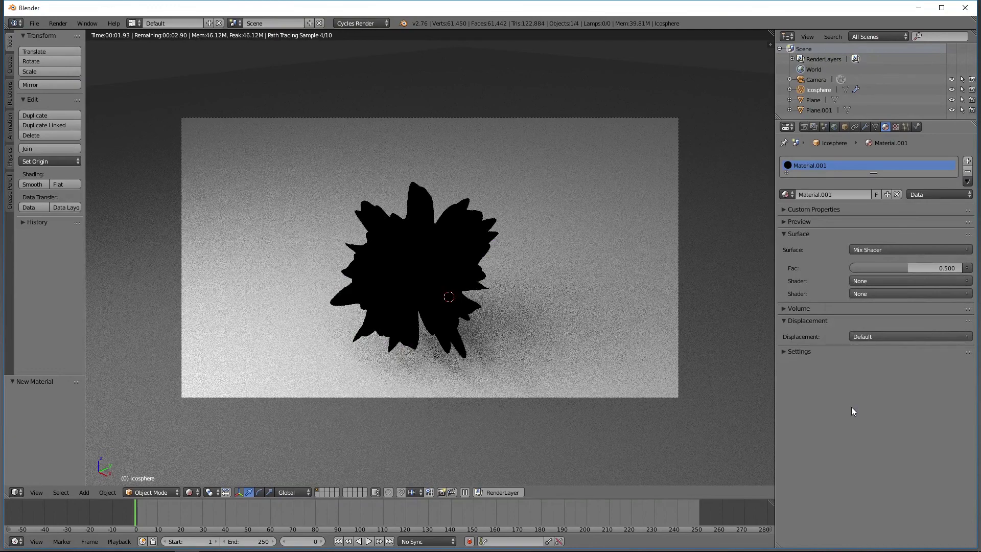
click(868, 280)
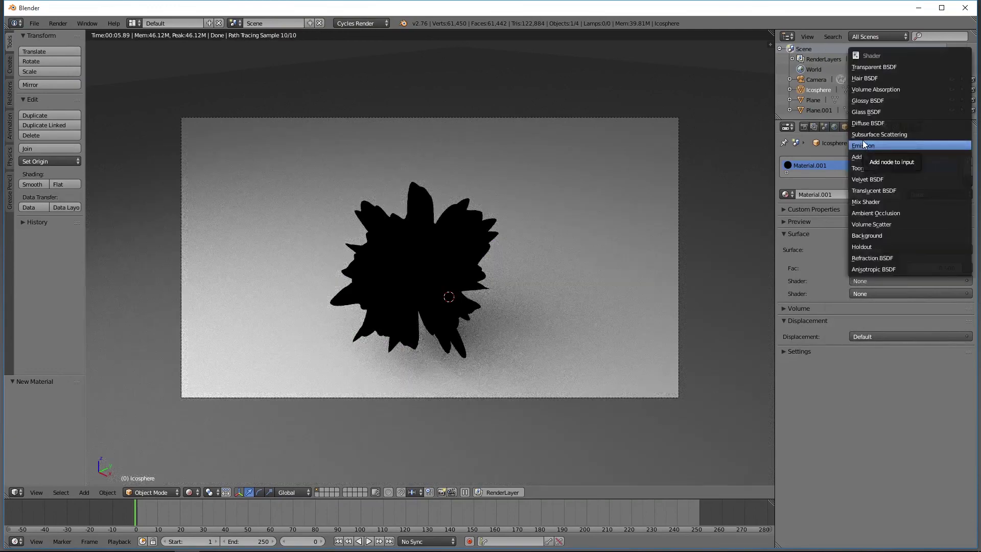
click(863, 124)
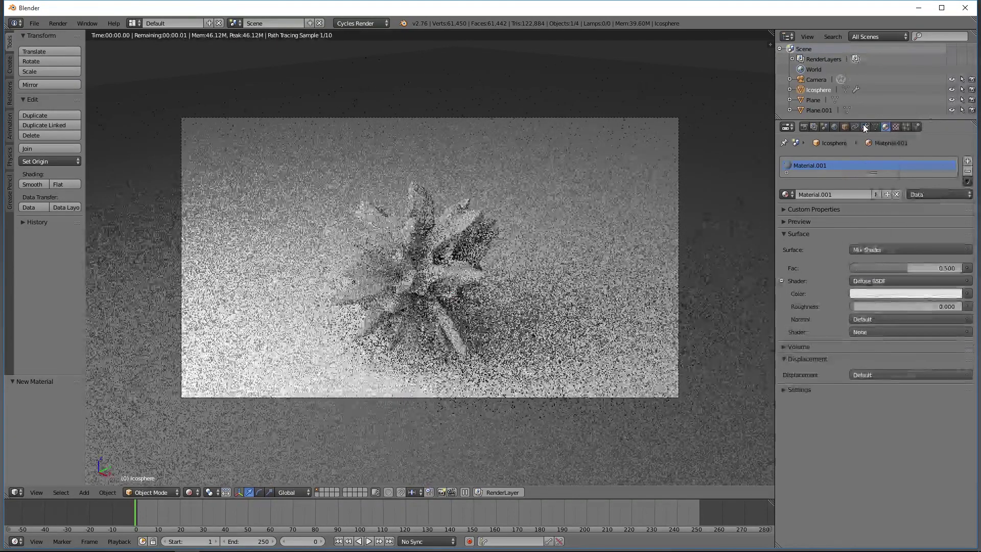
click(905, 293)
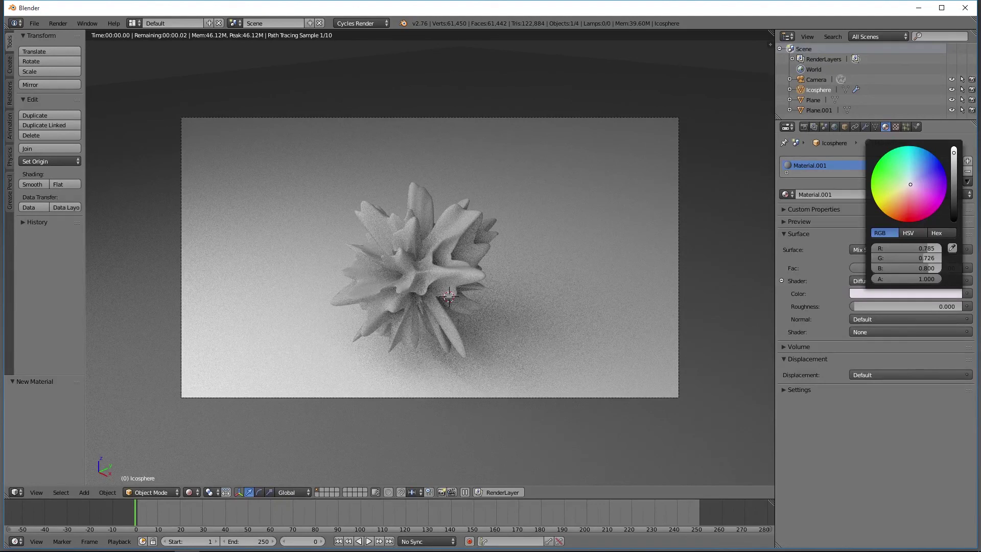
click(860, 332)
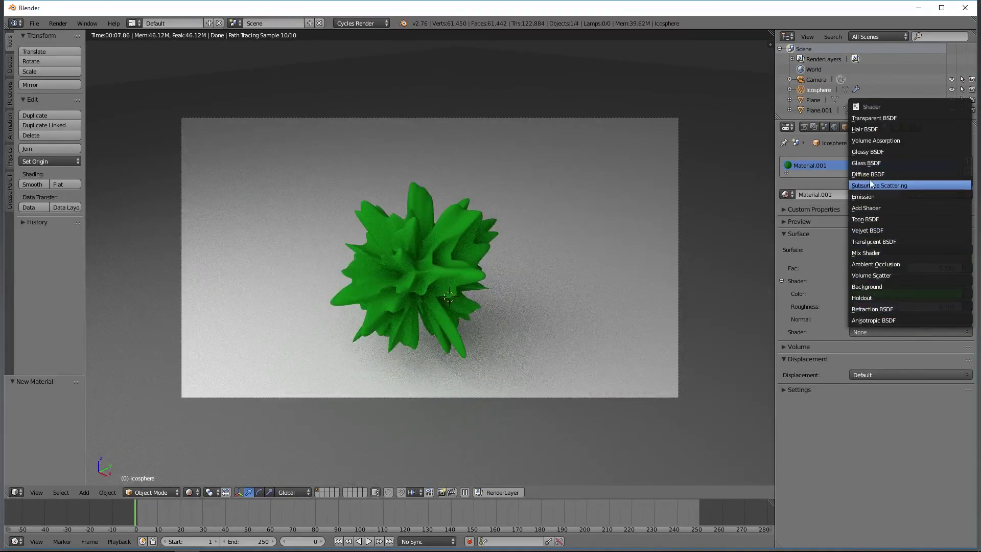
Use a Glossy BSDF with roughness 0 as the second shader and set Fac to 0.025
click(868, 152)
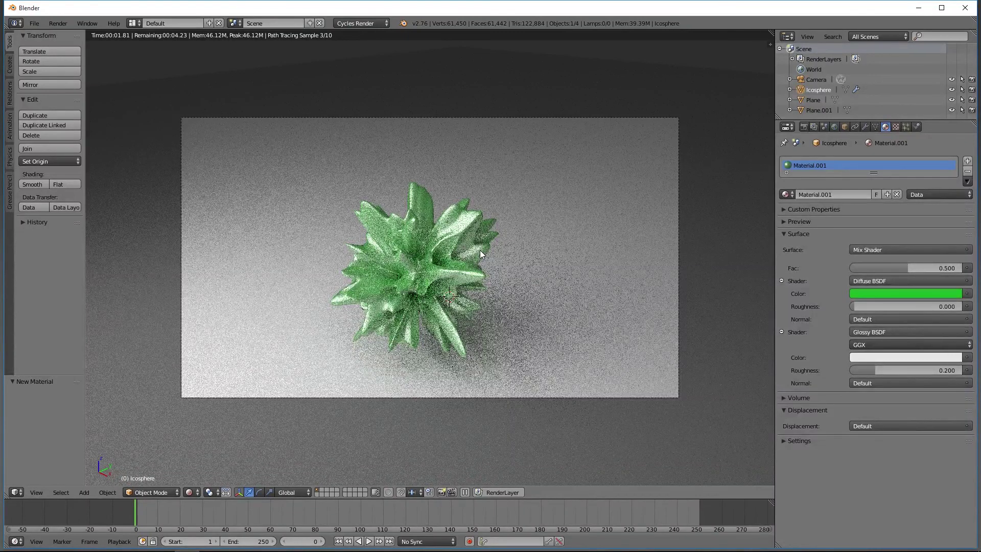
drag(875, 370, 849, 370)
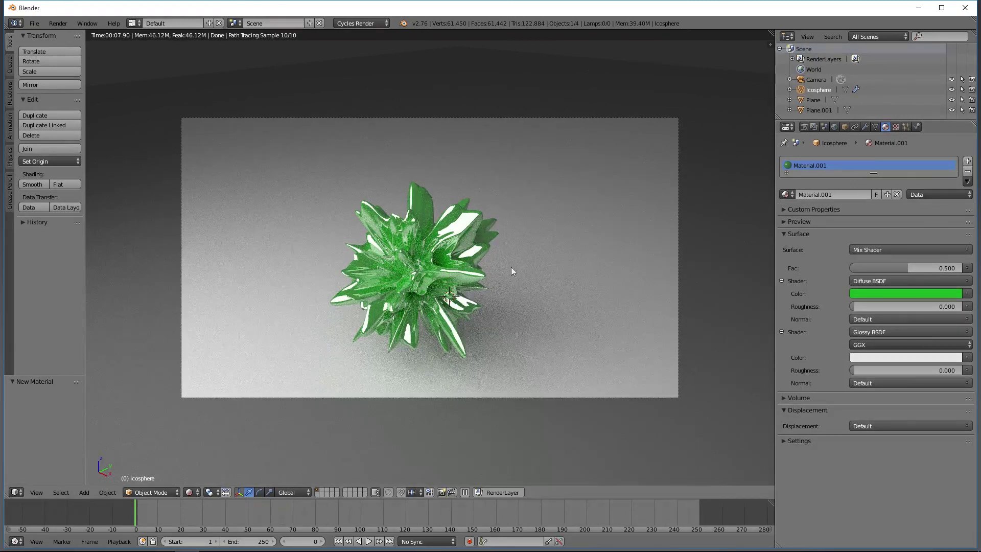
click(912, 268)
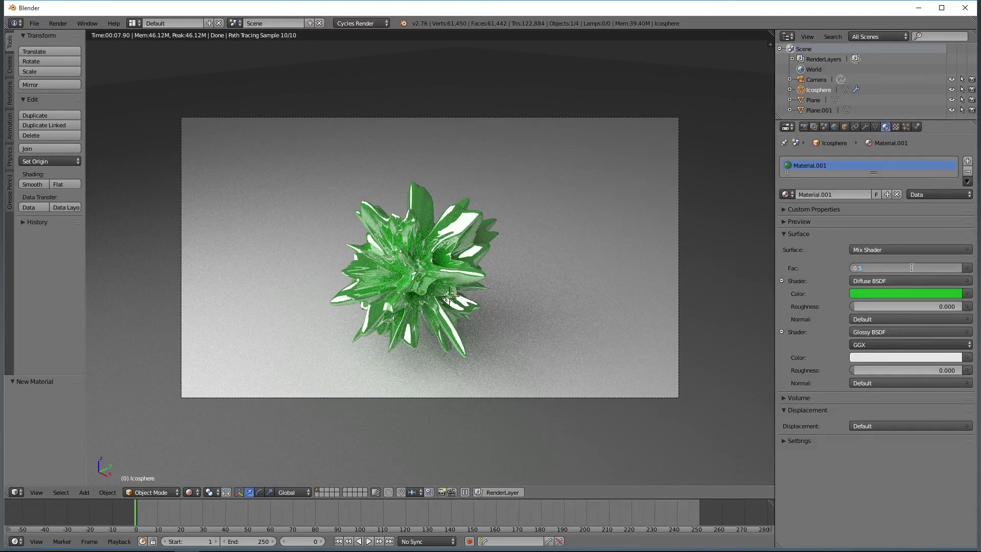
key(BackSpace)
text(0.025)
key(Return)
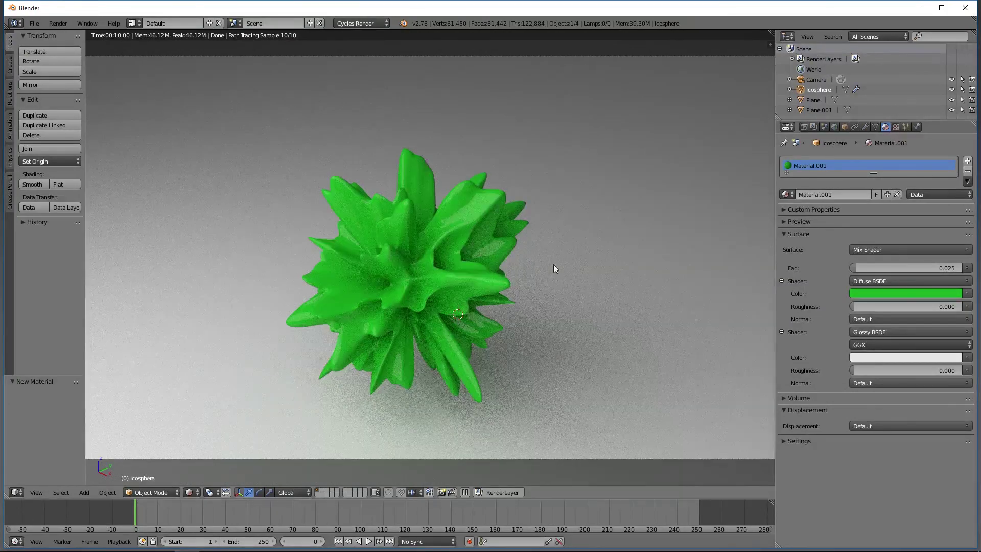
View the rendered blob through the camera, check its diffuse green, and zoom the frame larger
key(KP_0)
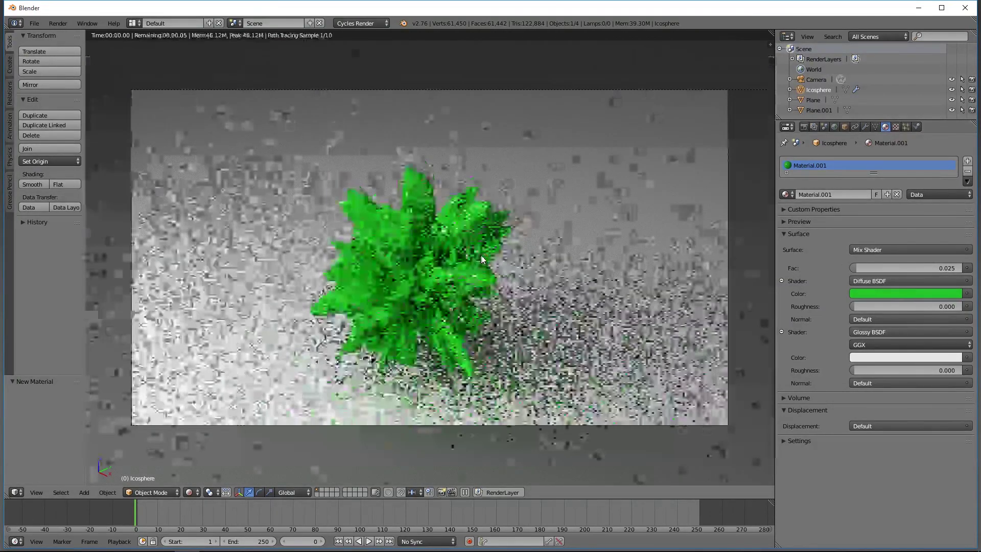
click(905, 294)
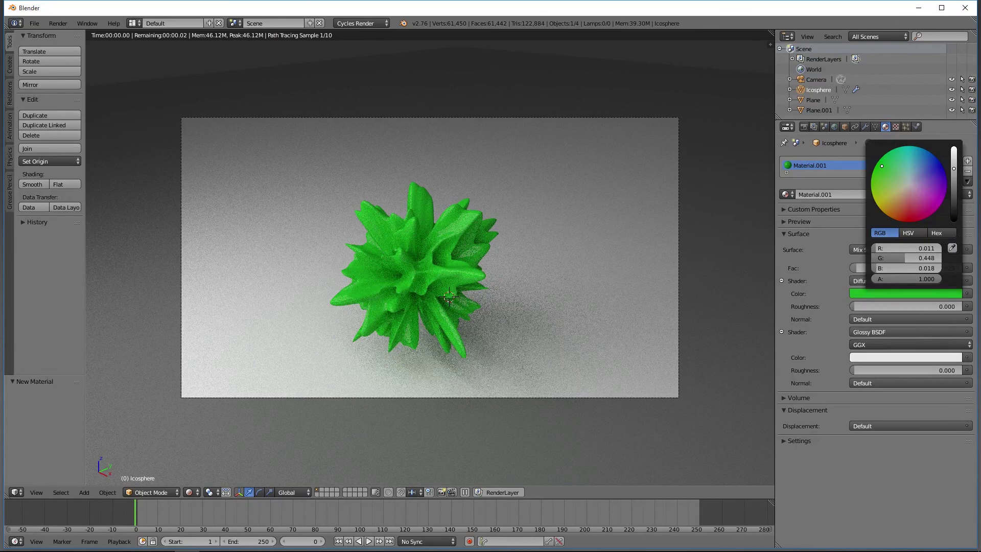
scroll(397, 221, up, 3)
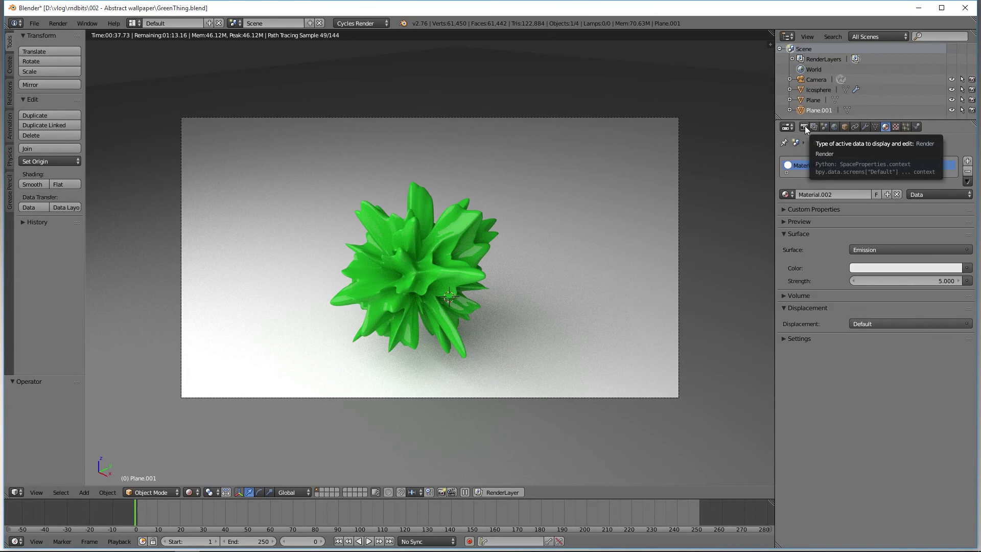
Apply the Final sampling preset in the Render properties
click(804, 125)
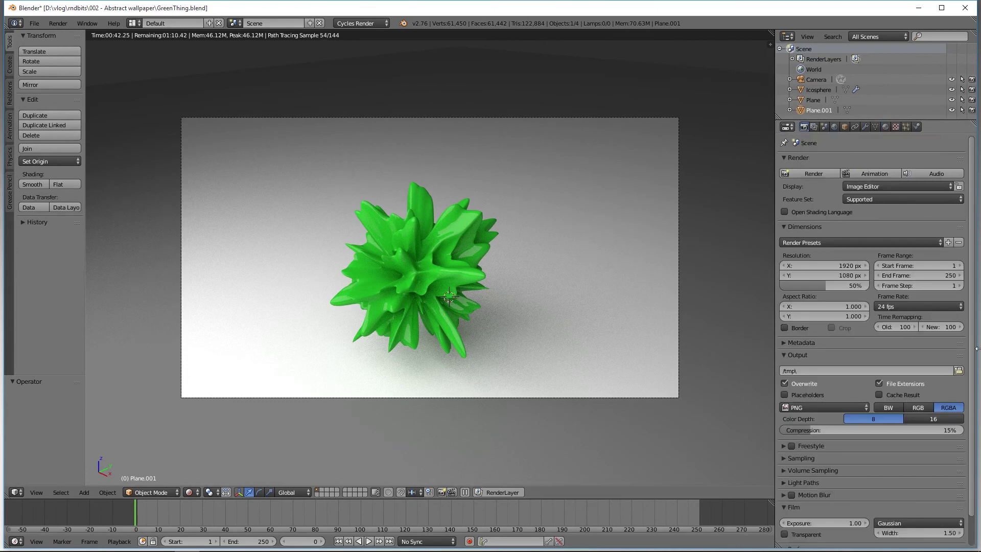
scroll(974, 342, down, 2)
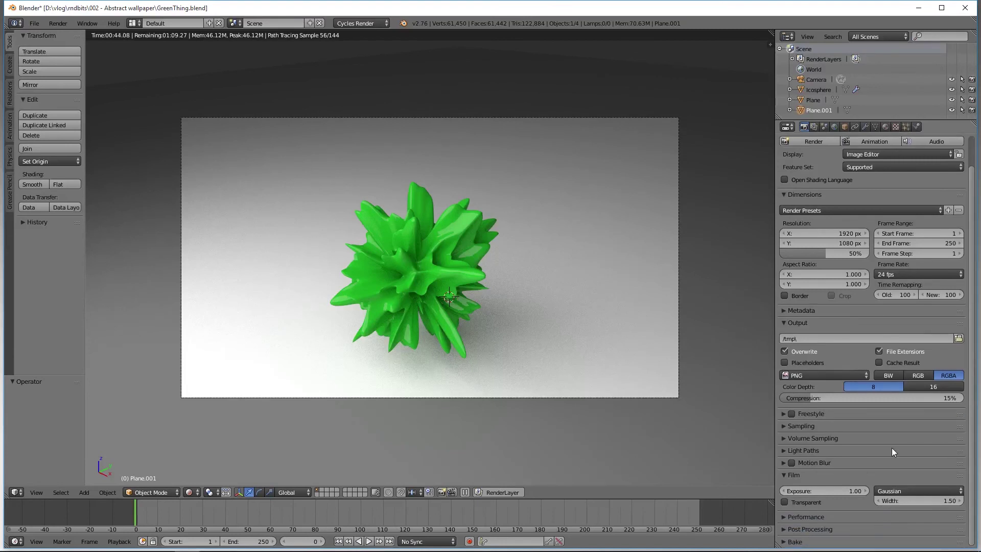
click(780, 427)
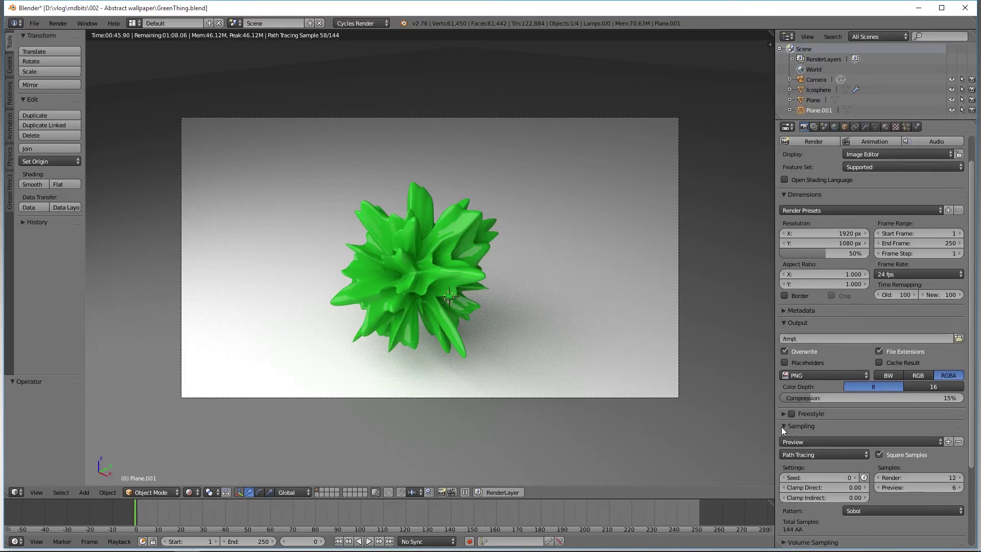
click(825, 439)
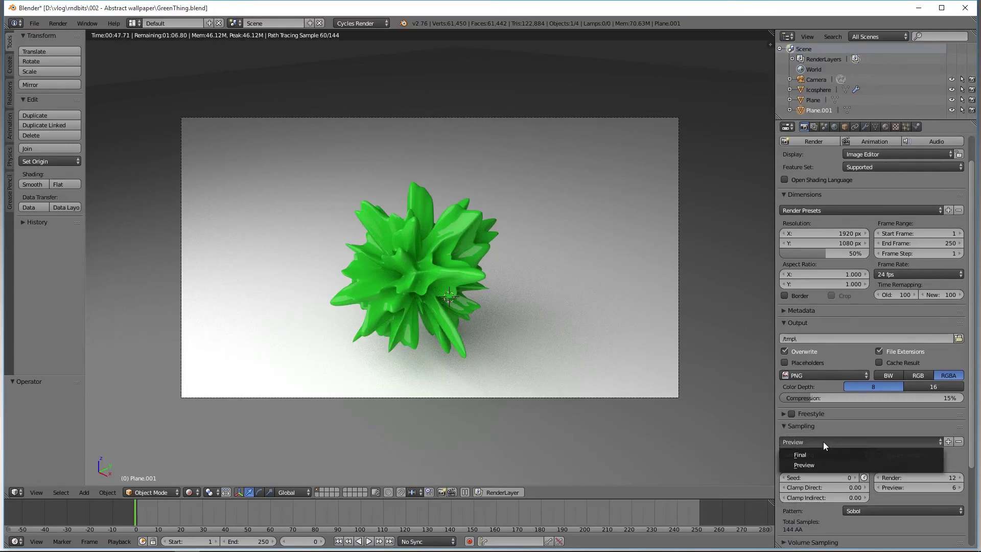
click(813, 452)
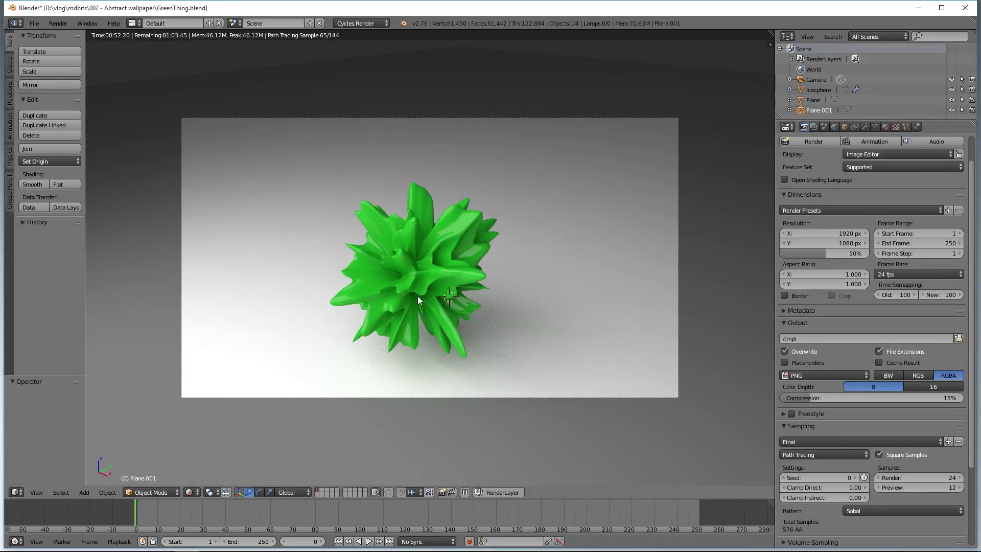
Raise the render resolution percentage from 50% to 100%
scroll(974, 305, up, 1)
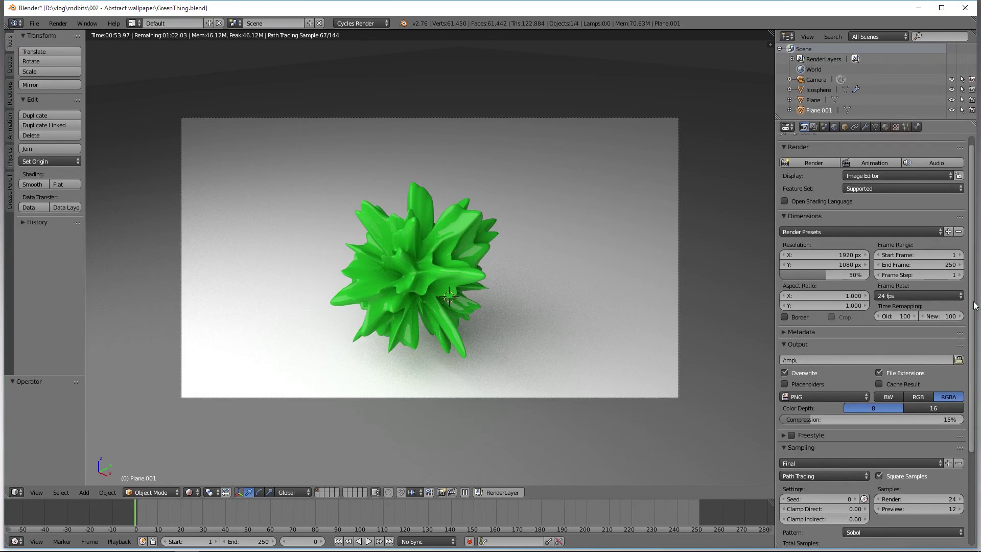
scroll(974, 305, up, 1)
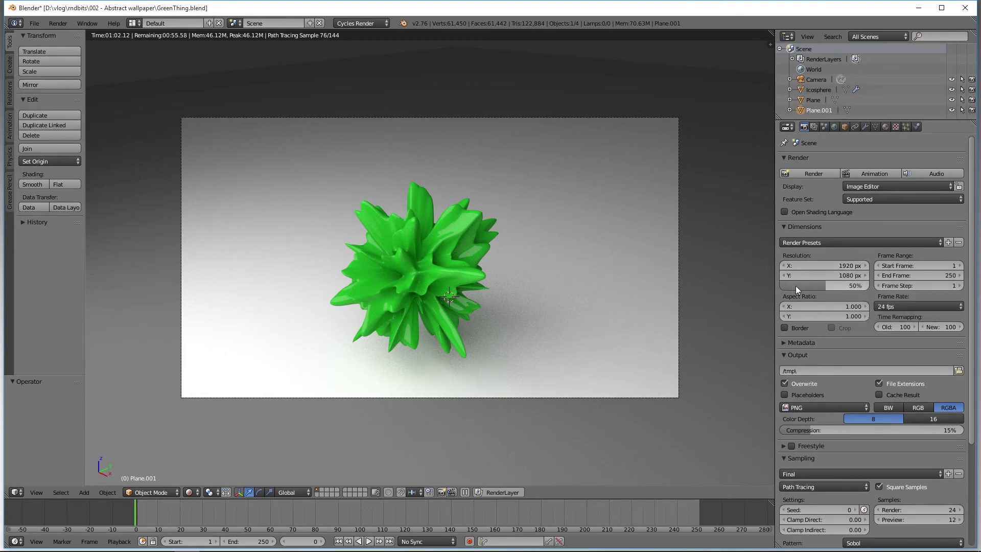
click(832, 288)
text(100)
key(Return)
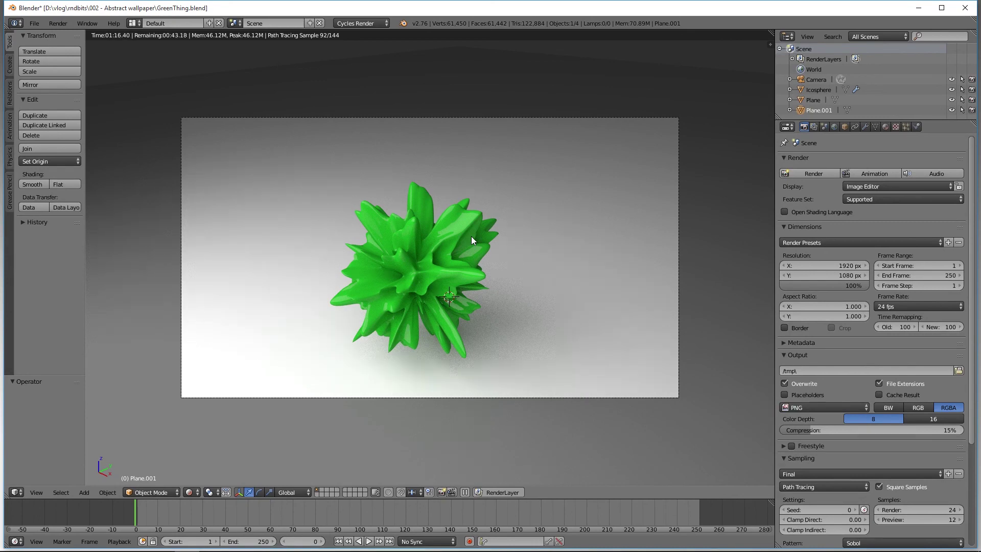
Render the final 1920x1080 image with F12 and inspect the Render Result
key(F12)
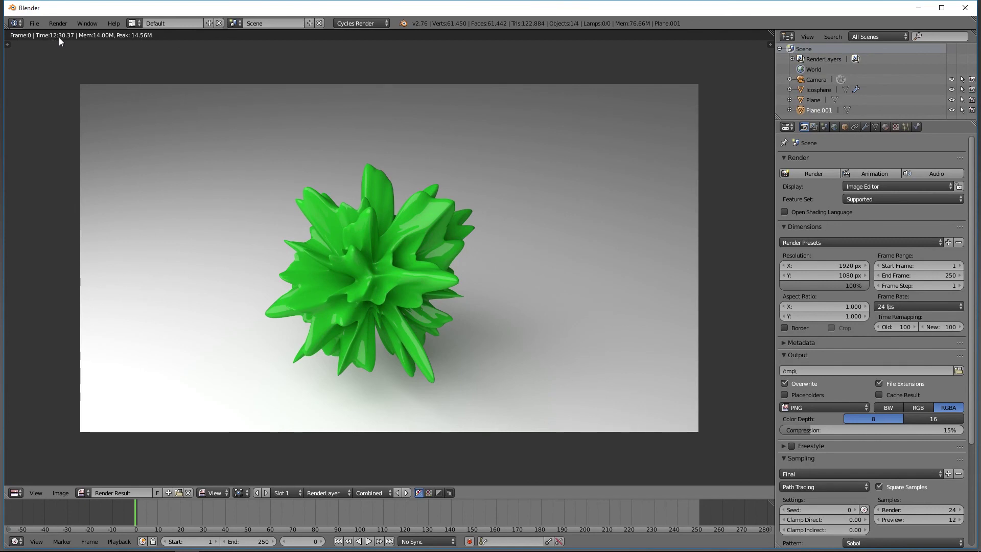
scroll(501, 287, up, 2)
scroll(501, 287, down, 1)
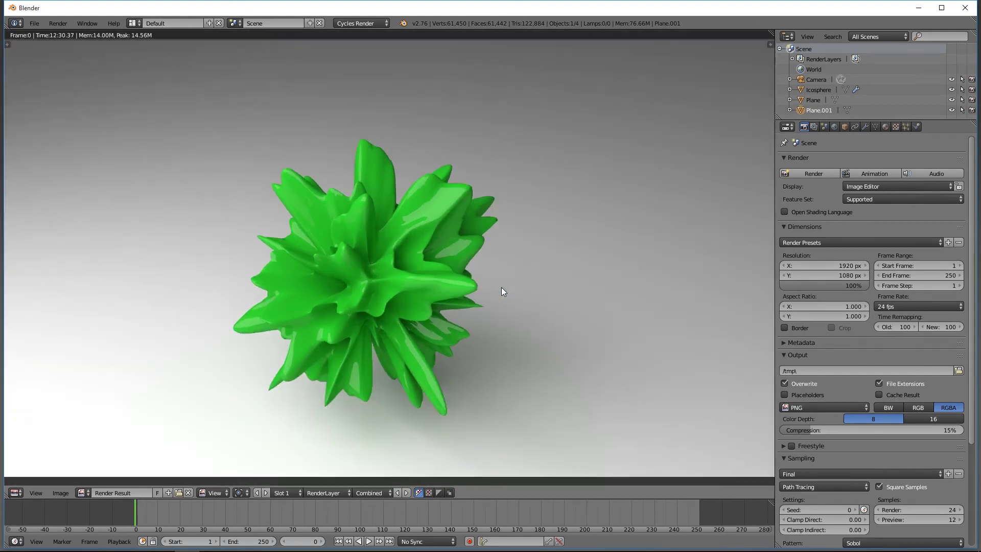
scroll(501, 287, down, 1)
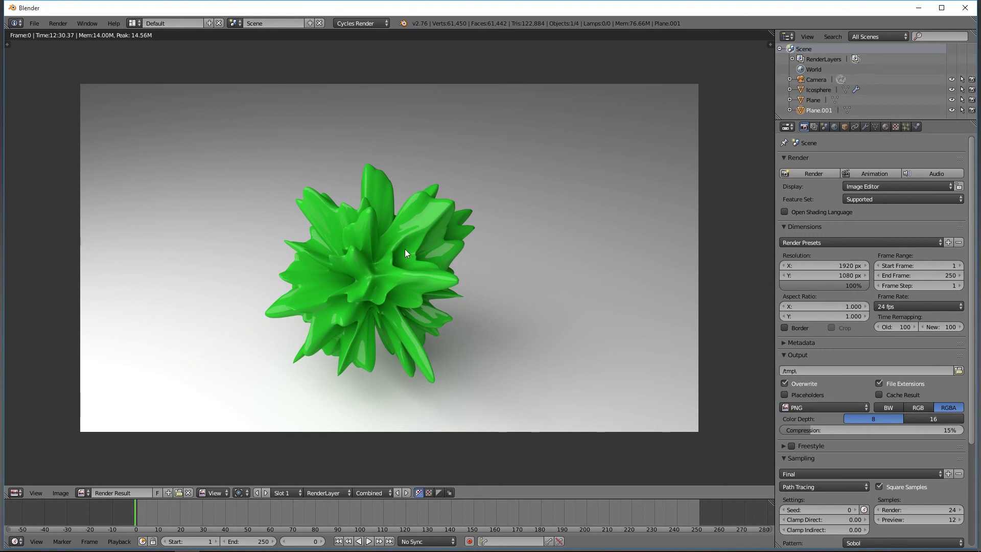
Save the render result as GreenThing.png in the Desktop folder
click(57, 493)
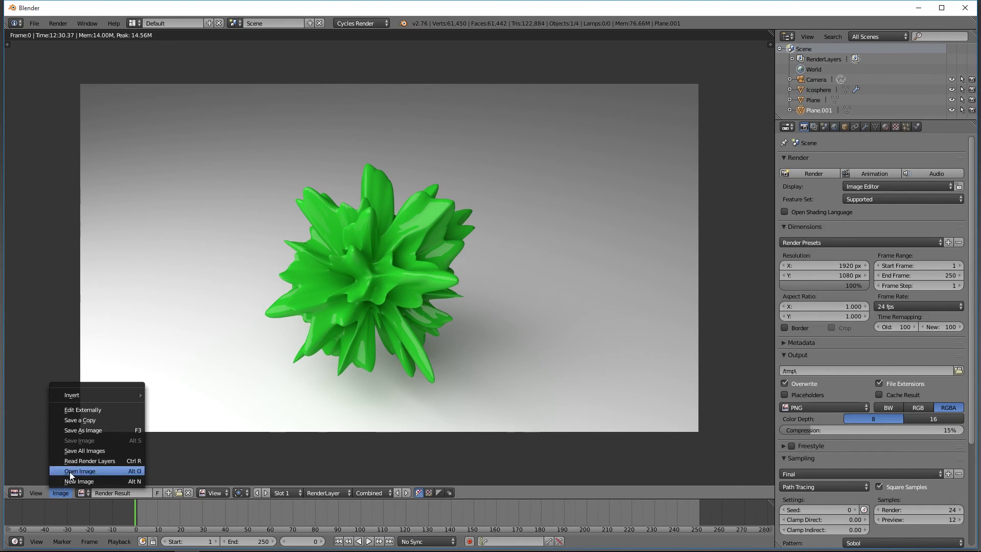
click(85, 431)
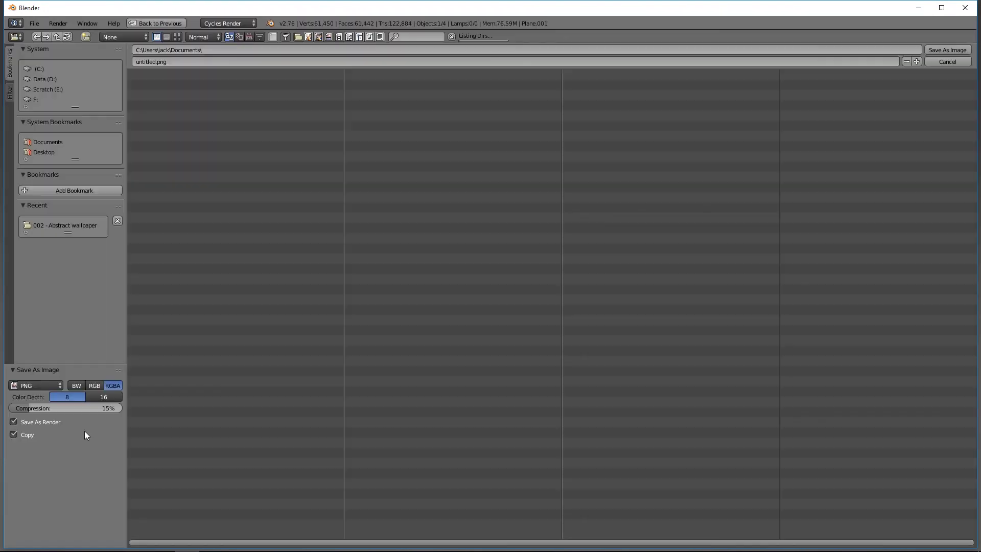
click(45, 152)
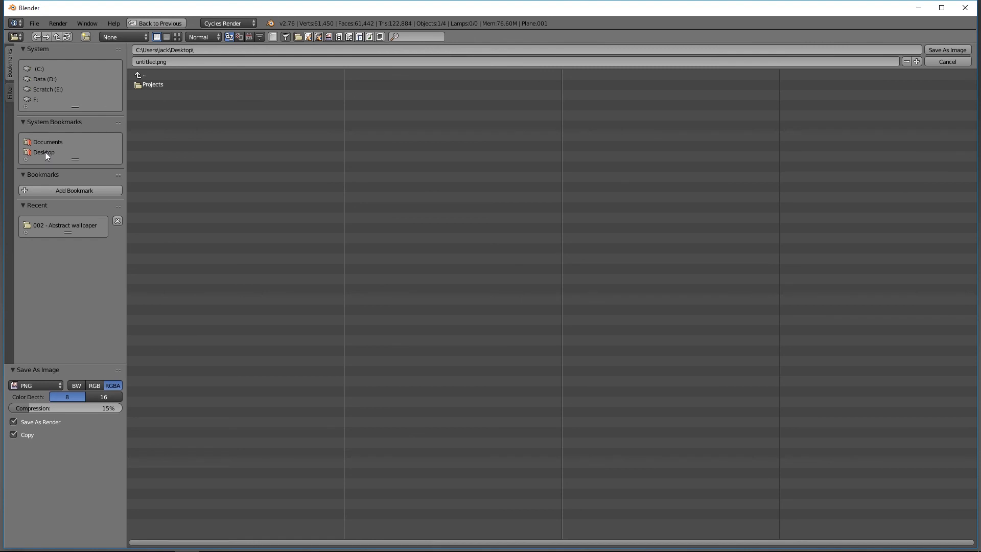
click(170, 62)
text(GreenThing)
click(945, 47)
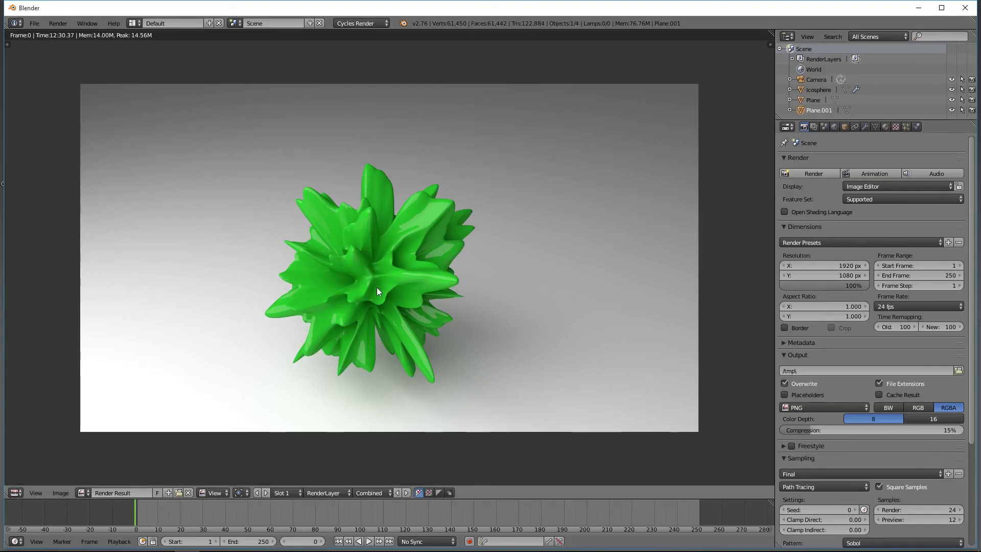
Save the Blender project as GreenThing.blend in the Desktop folder
click(34, 24)
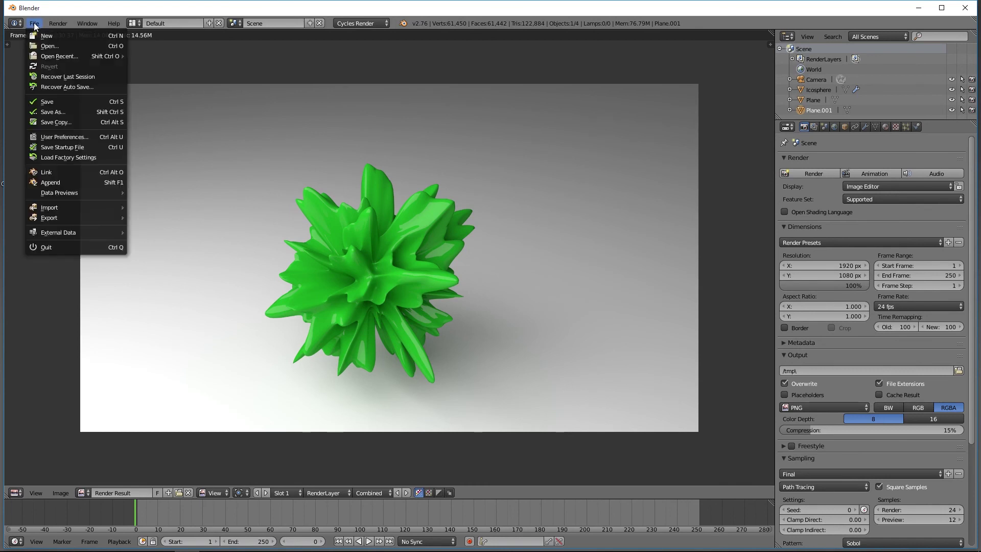
click(48, 102)
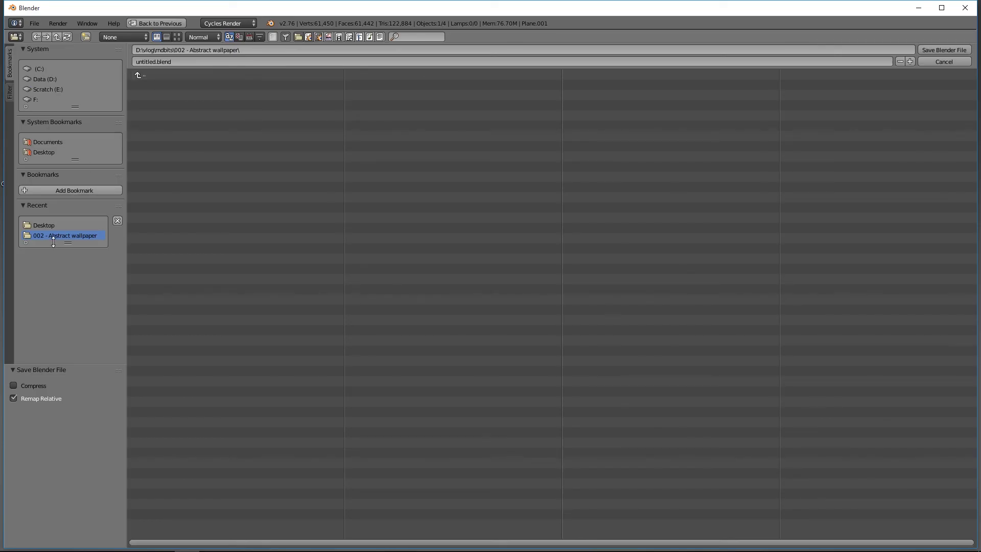
click(41, 151)
click(181, 62)
text(G)
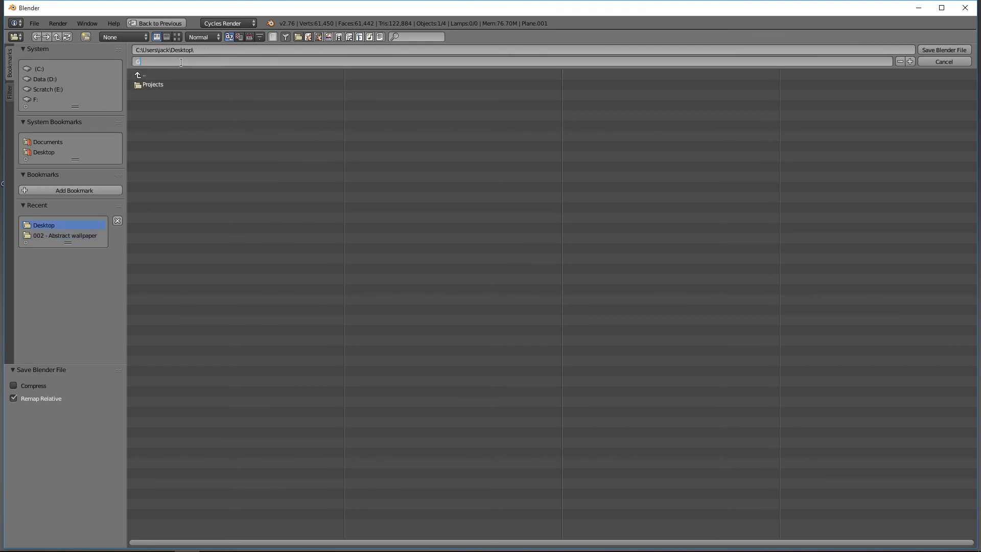
text(reenThing.blen)
key(BackSpace)
key(BackSpace)
text(end)
click(305, 100)
click(940, 51)
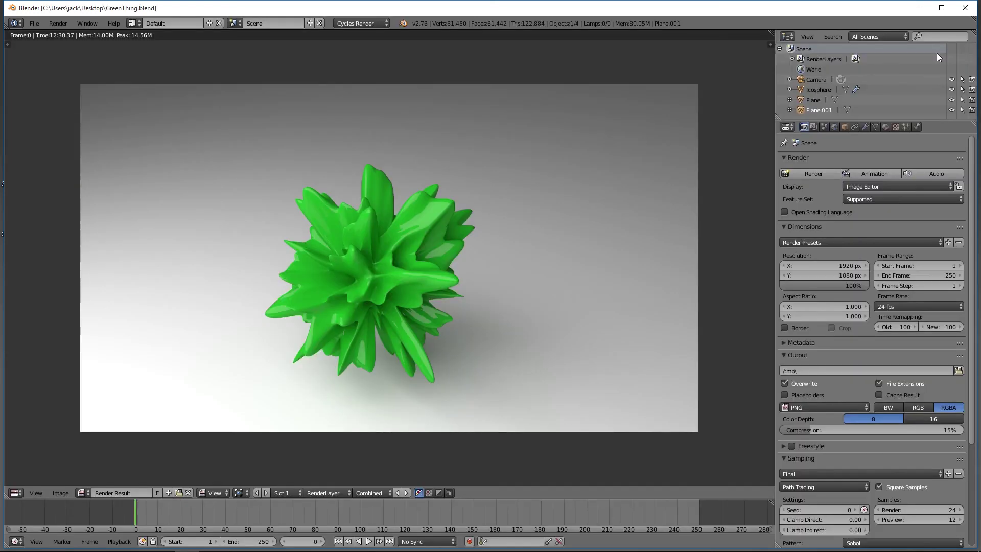
Minimize Blender, preview GreenThing.png, then set it as the desktop background
click(919, 9)
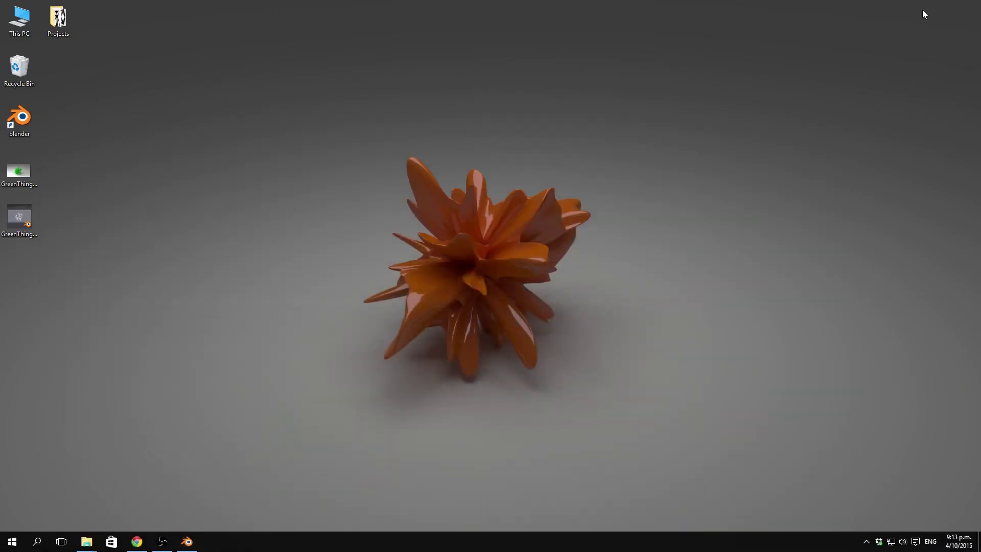
double_click(27, 174)
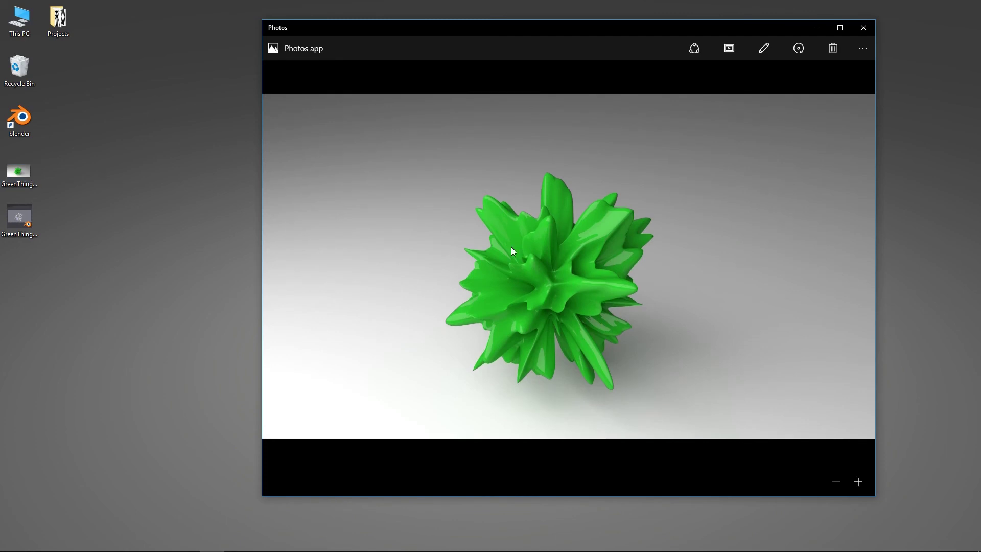
click(861, 27)
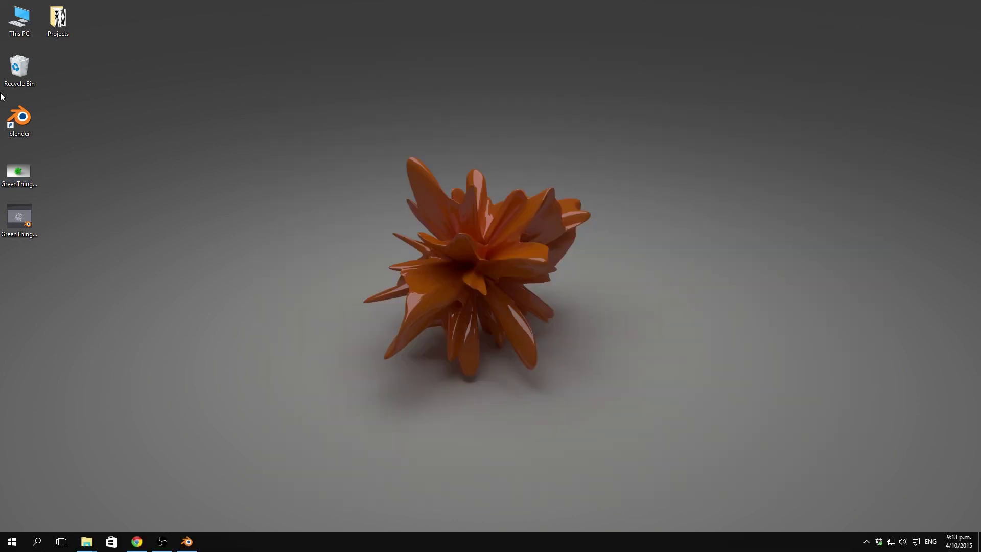
right_click(16, 169)
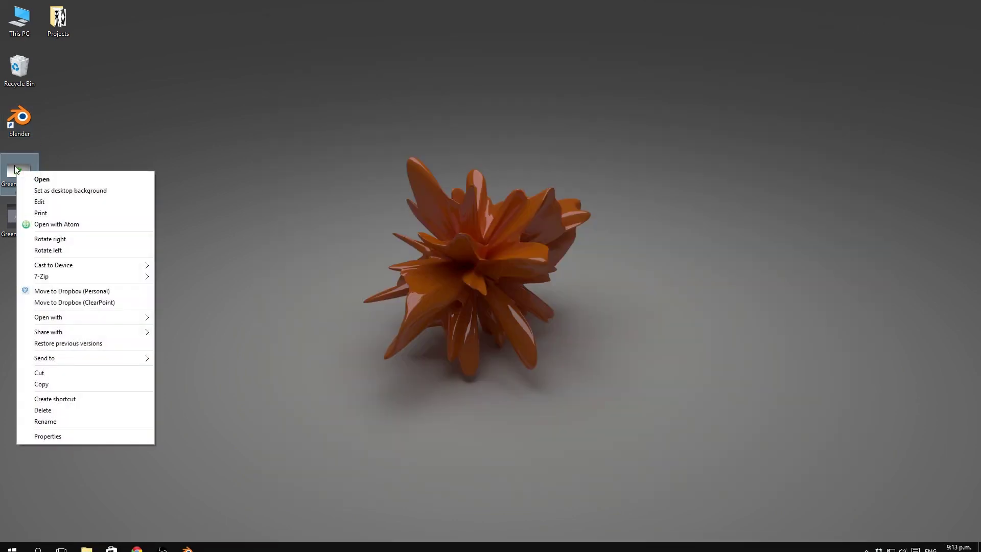
click(64, 190)
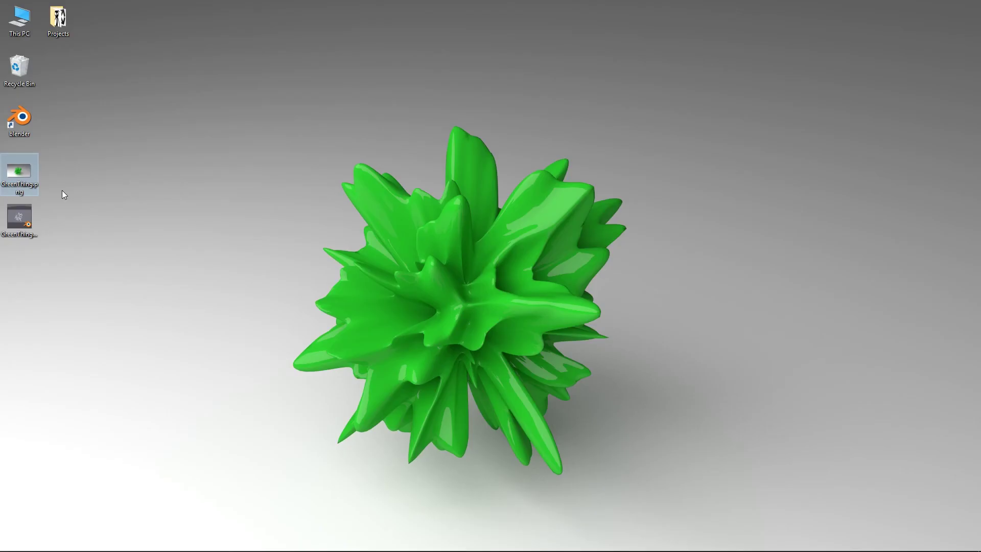